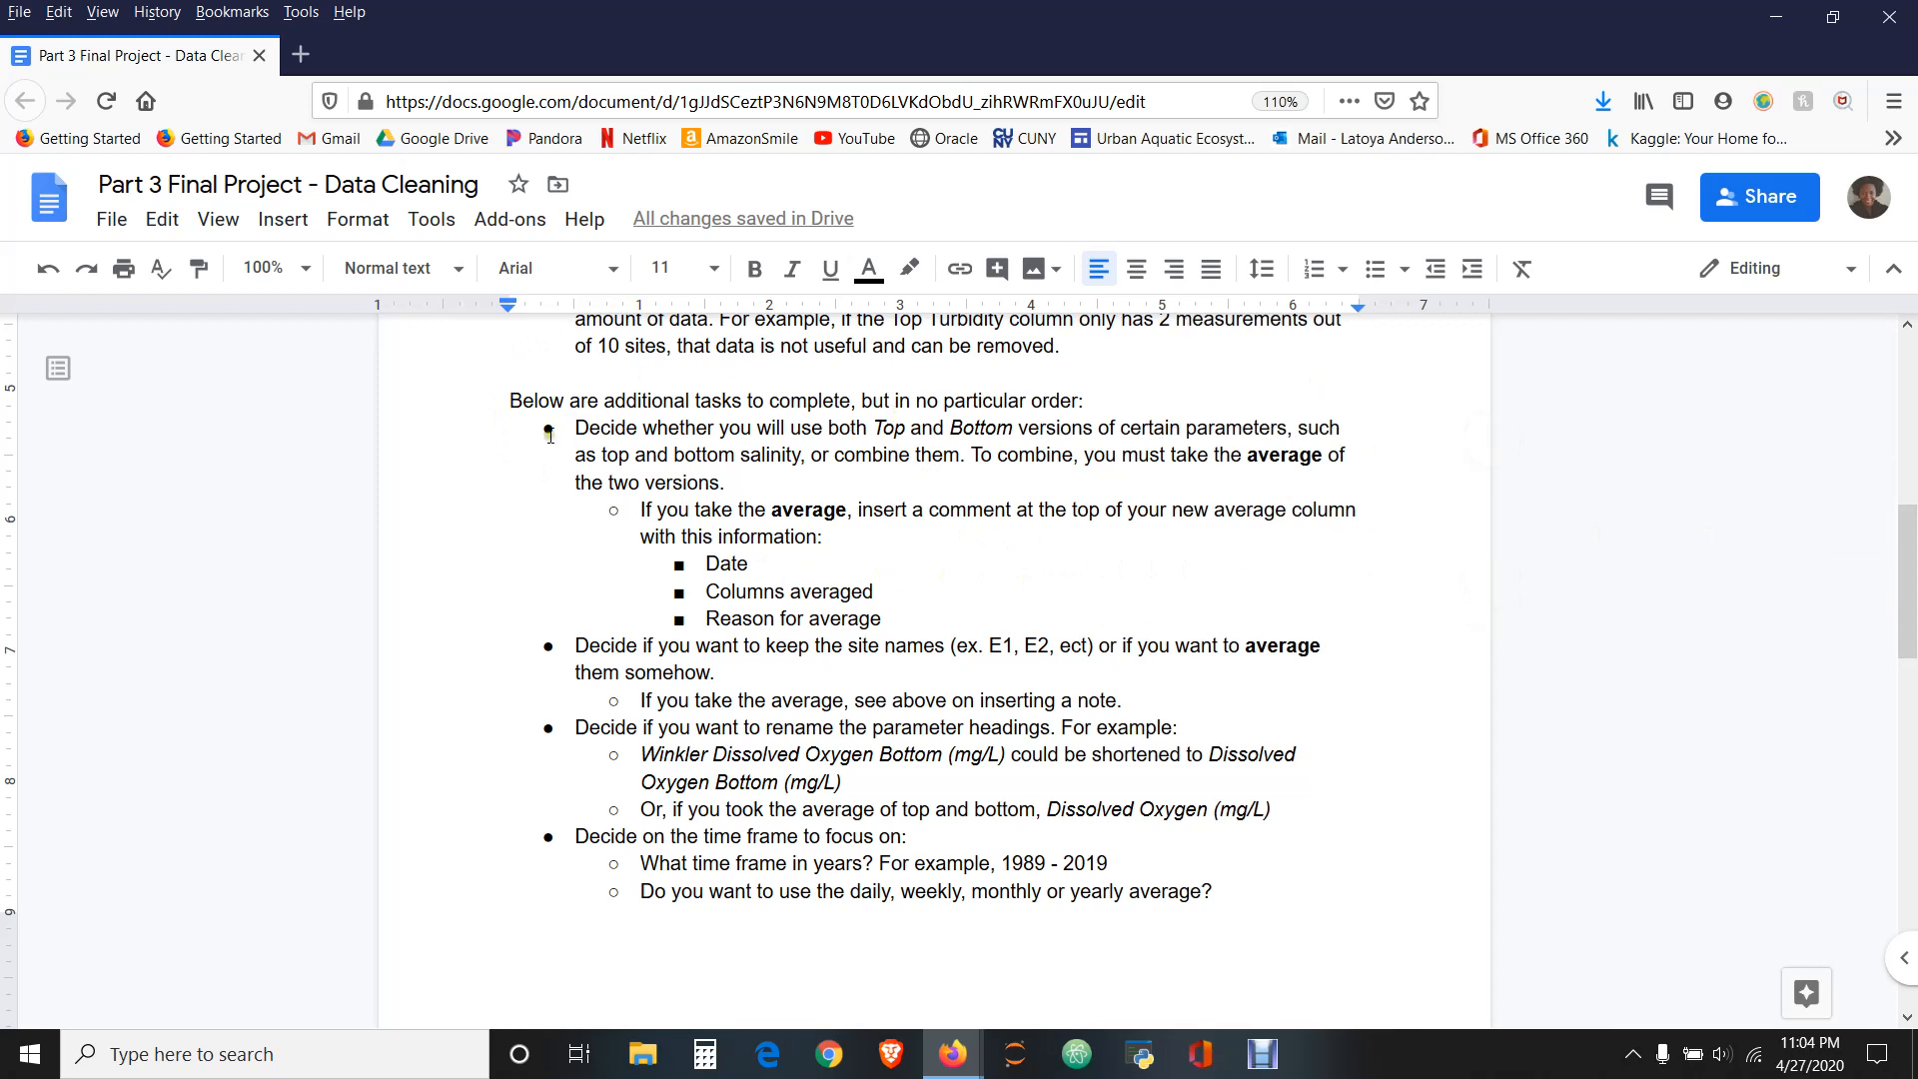
- Switch to the Copy of Harbor_Water_Quality spreadsheet and enter the heading "Dissolved Oxygen" in cell I1 of the East River sheet
left_click(1779, 10)
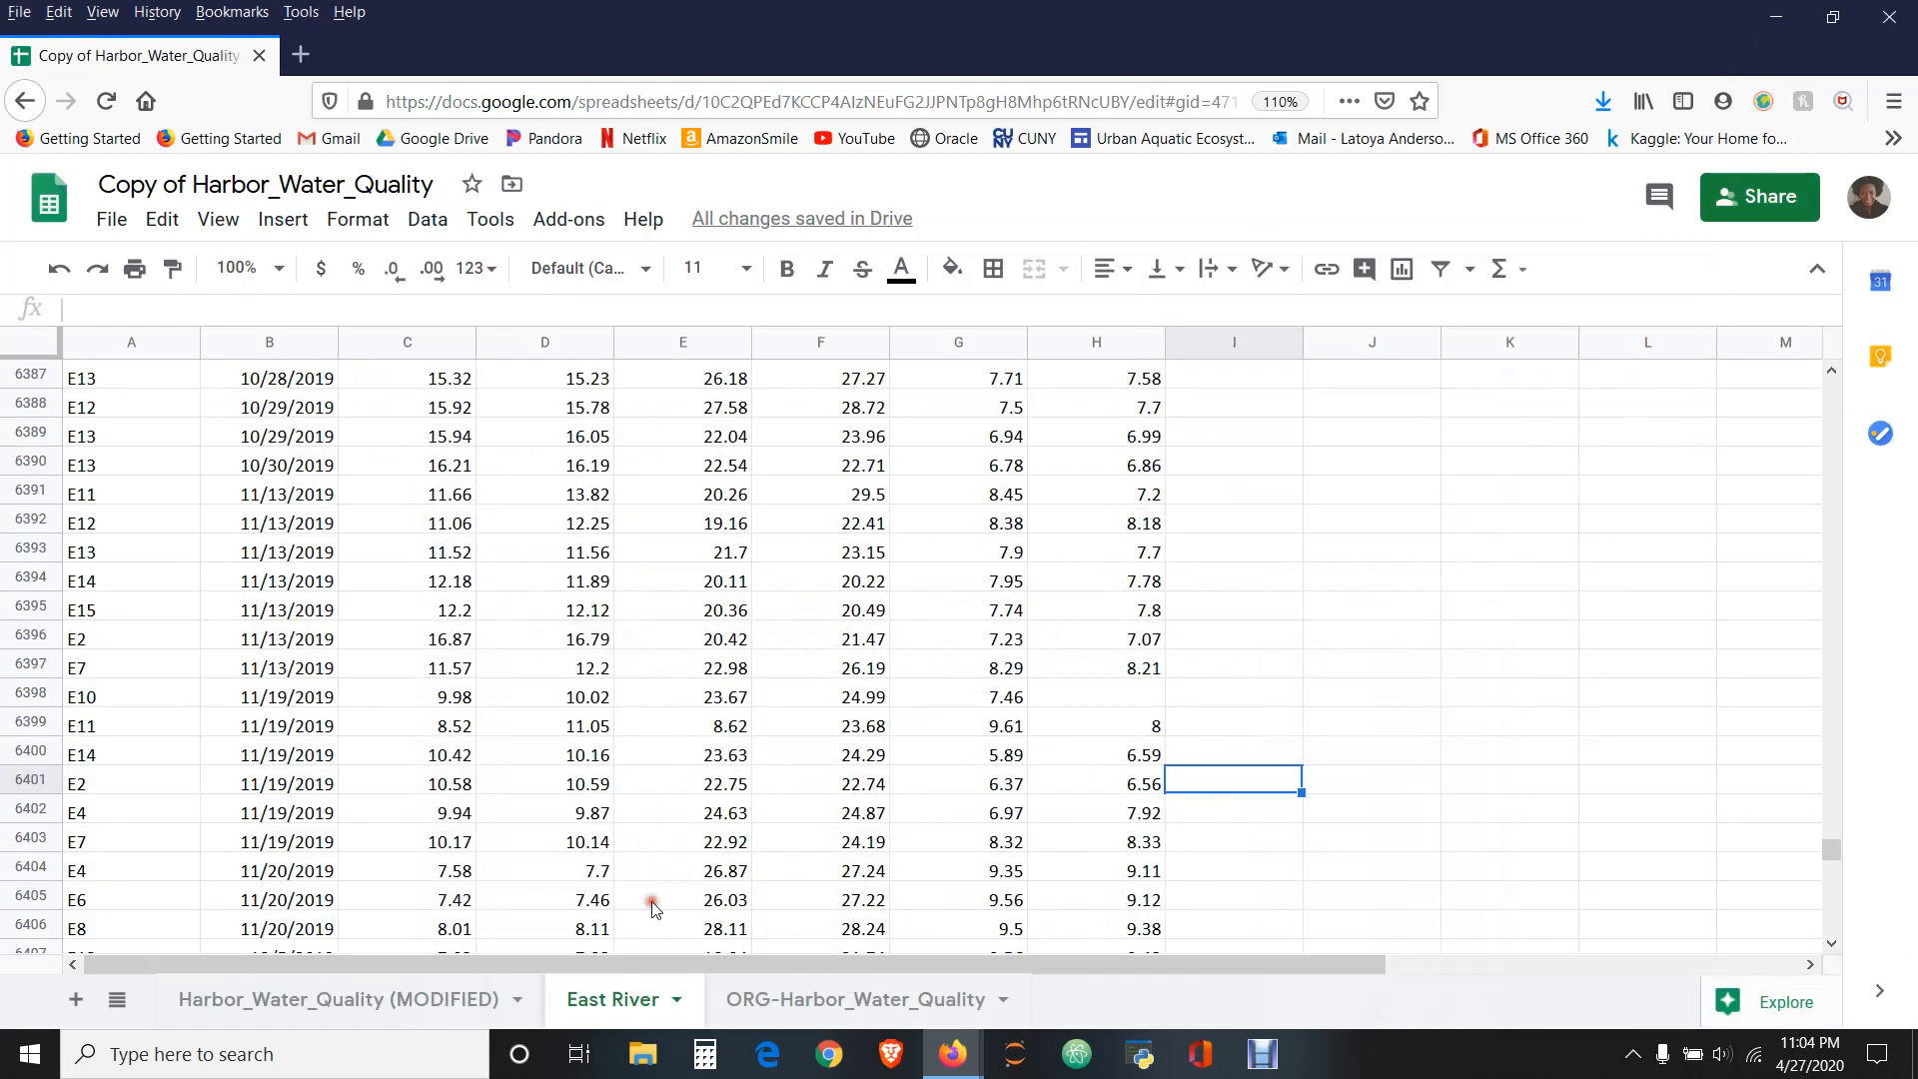
left_click_drag(1836, 797, 1832, 347)
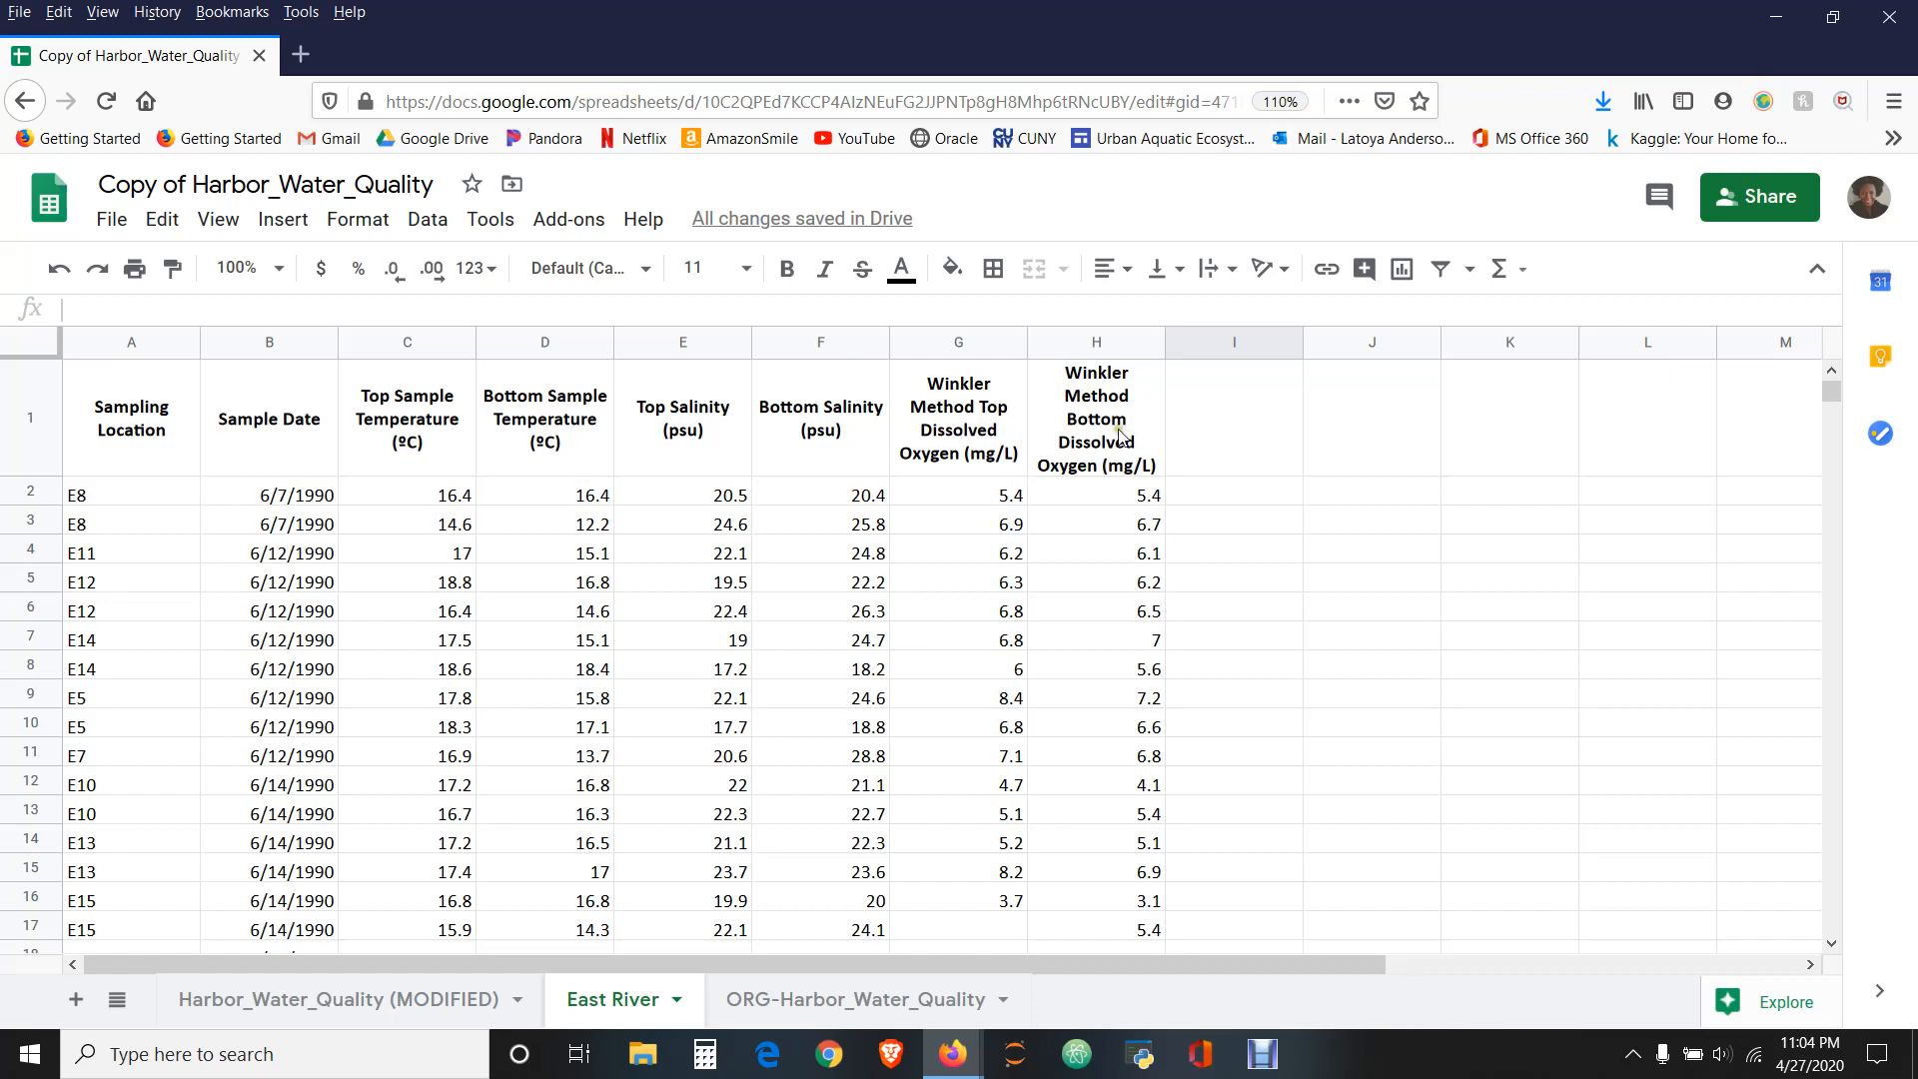
left_click(1278, 447)
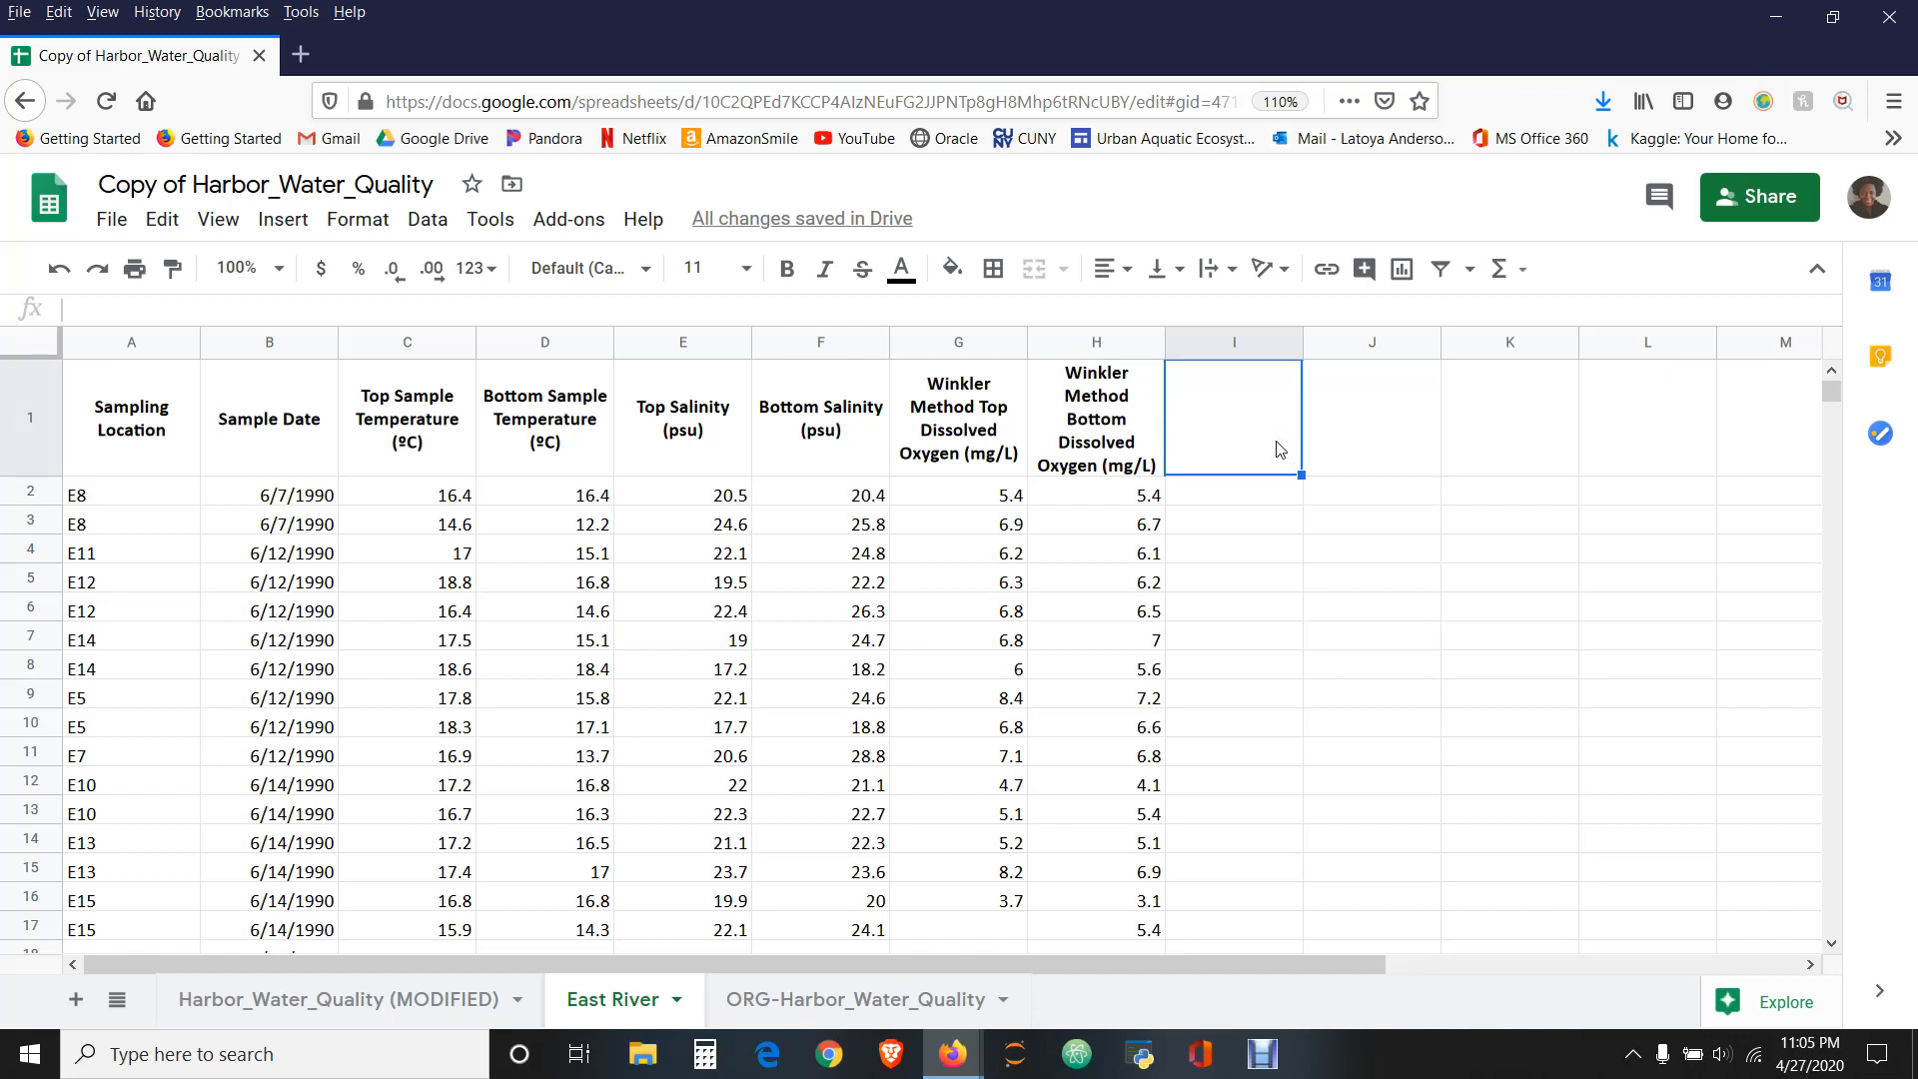
type("D")
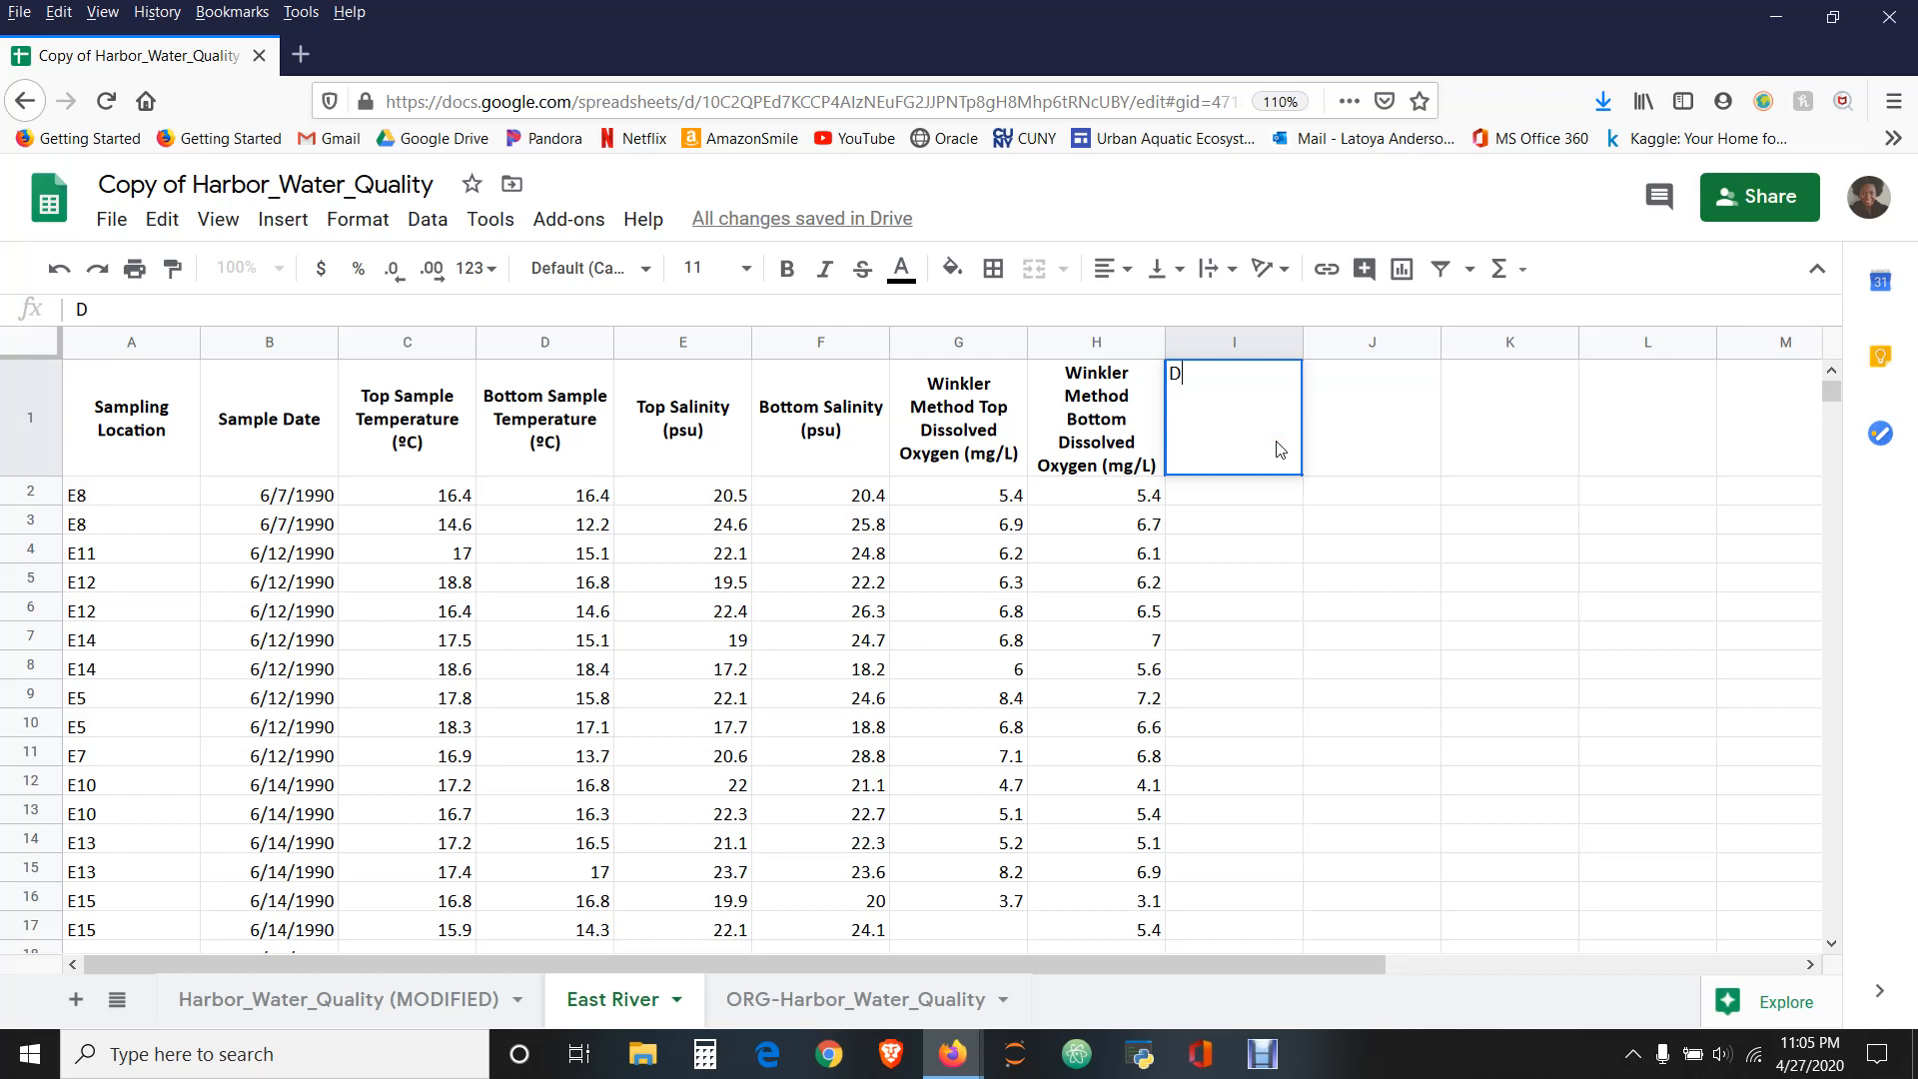
type("issolved")
type(" Oxygen")
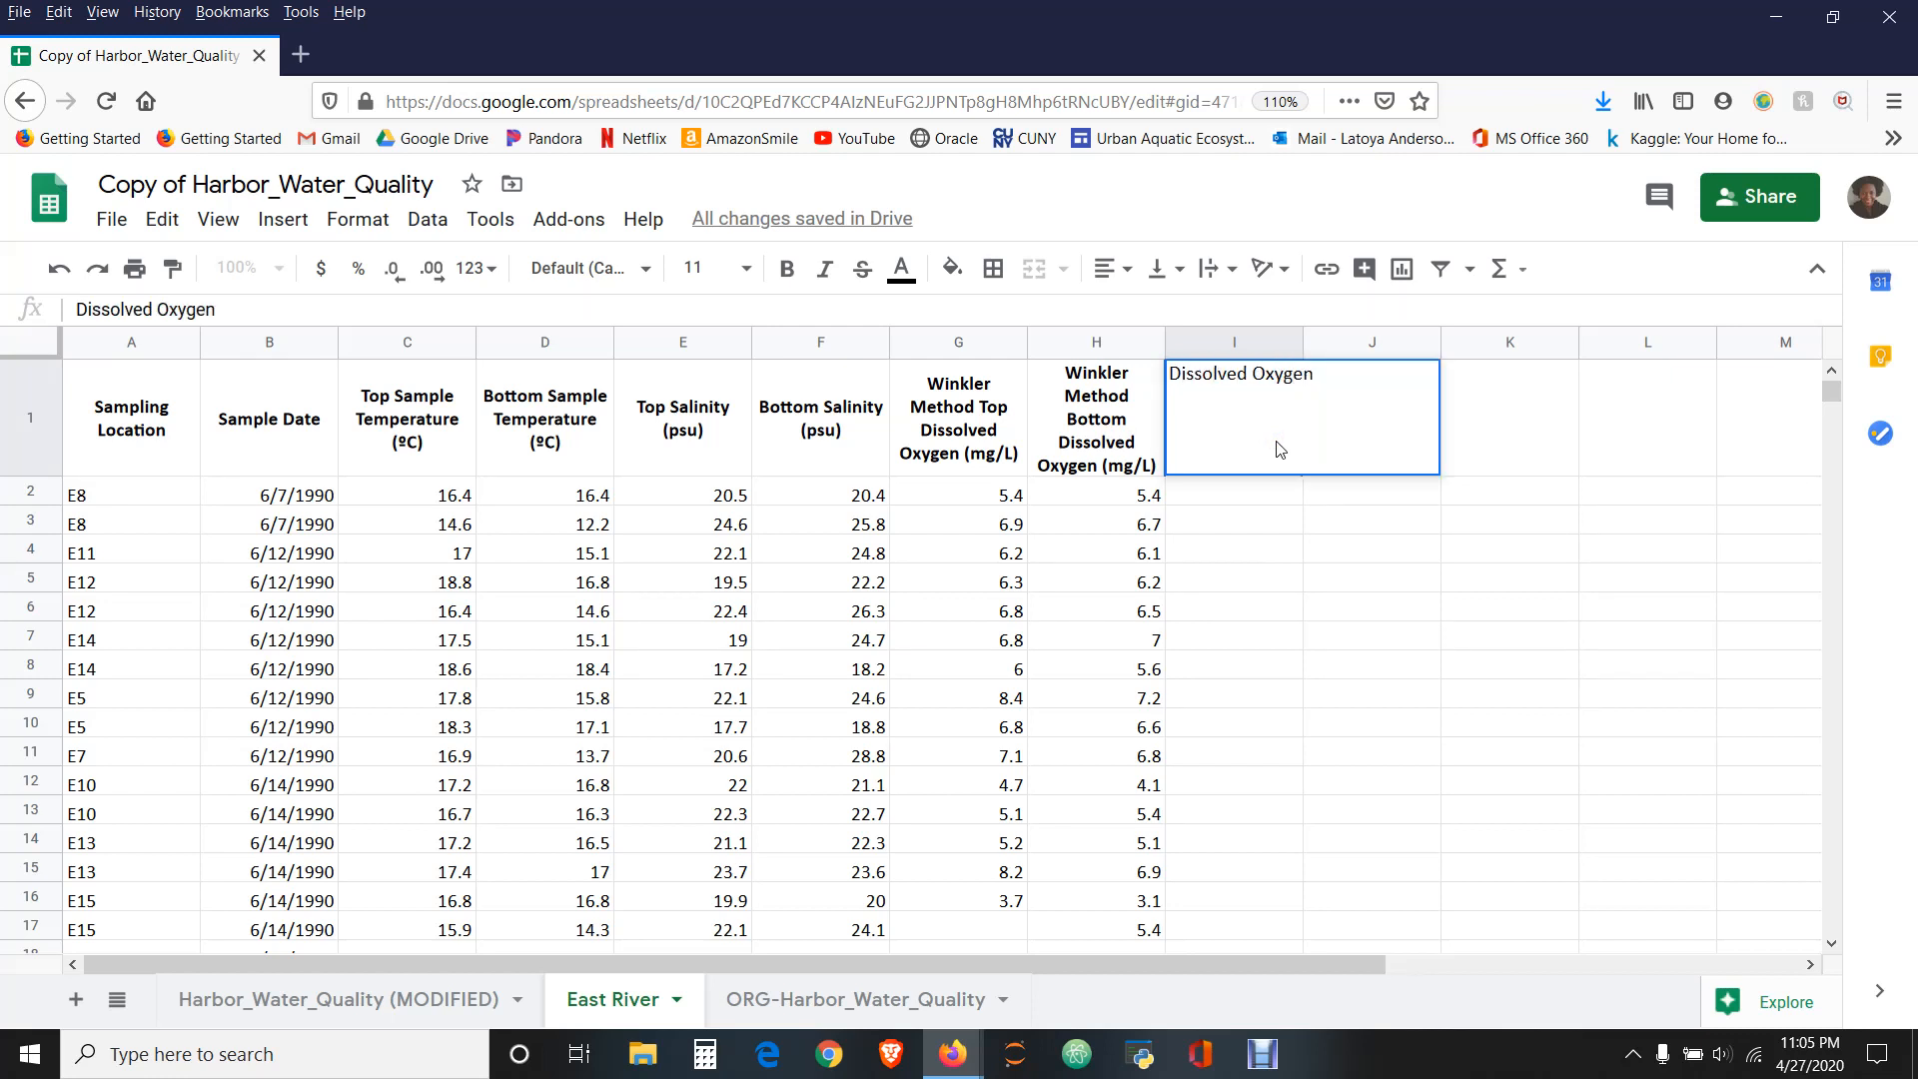
left_click(1254, 551)
left_click(1237, 440)
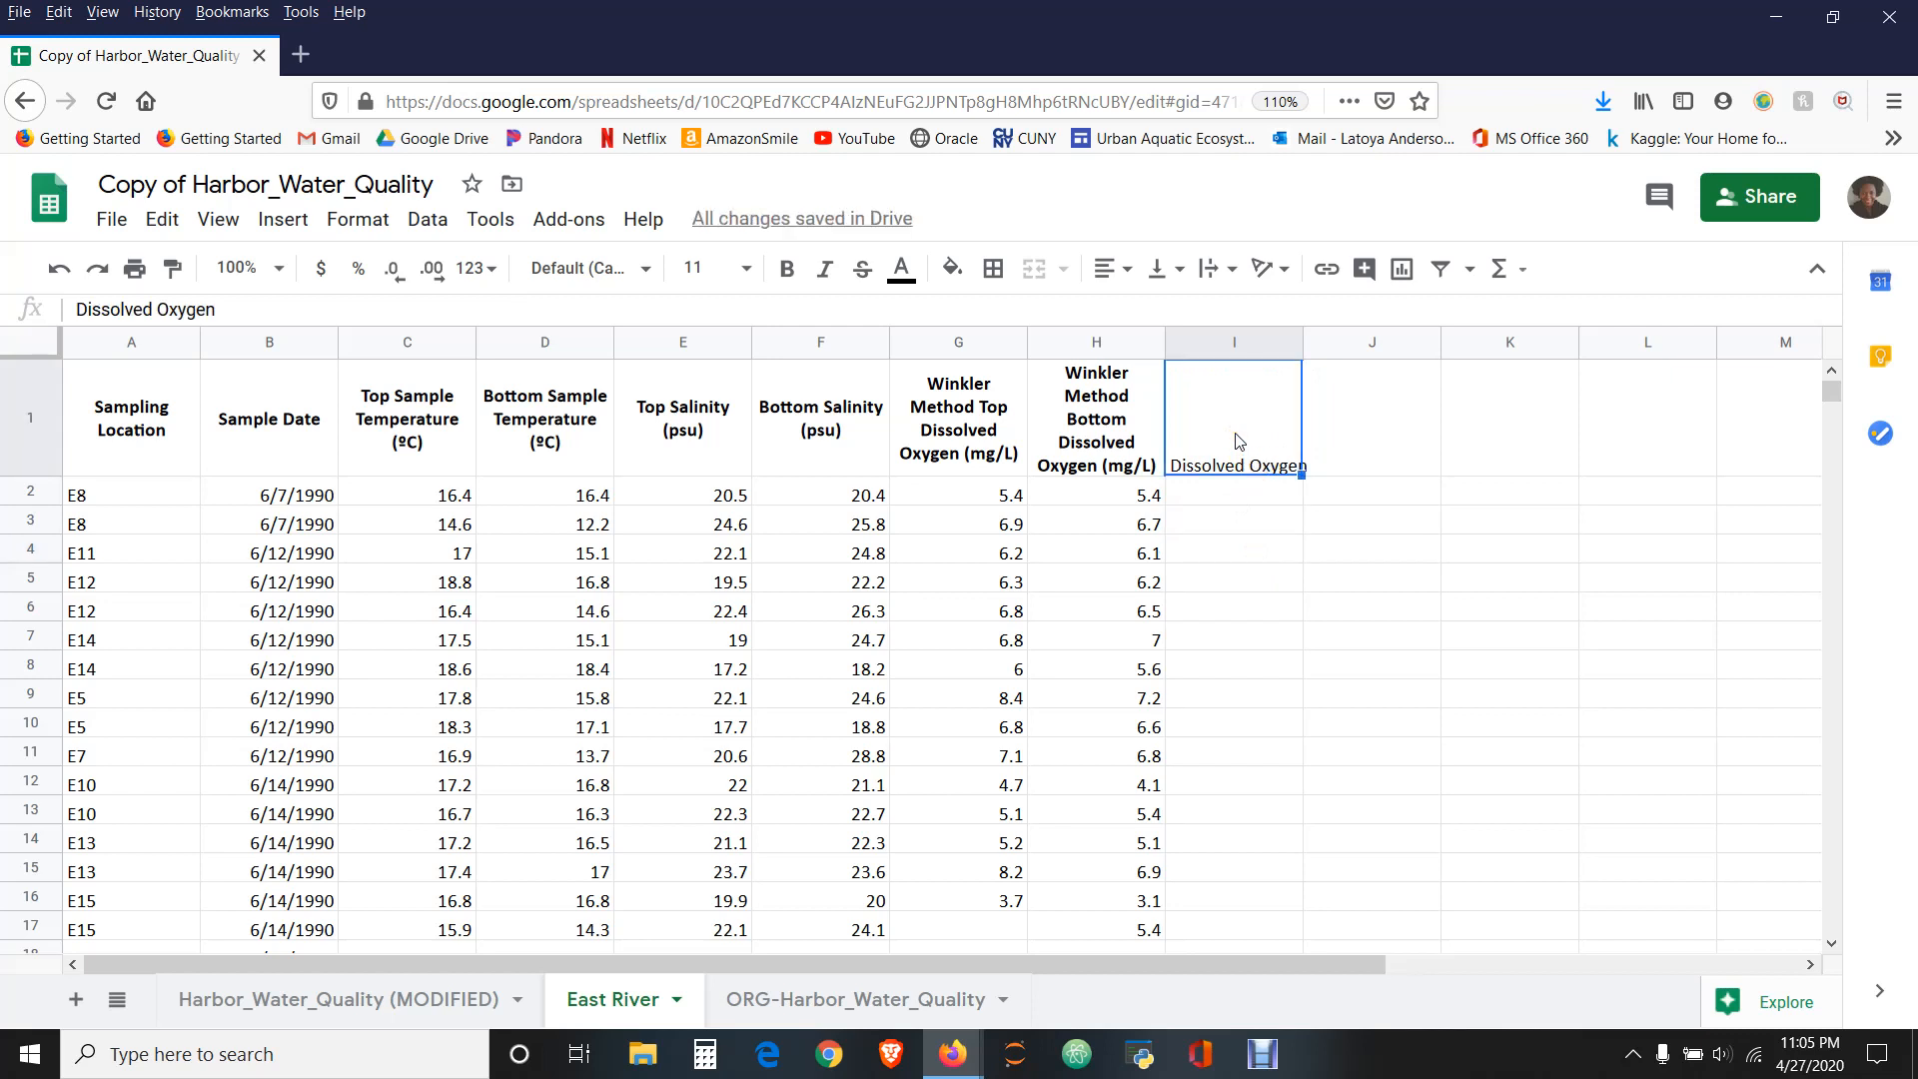
left_click(1232, 428)
right_click(1233, 430)
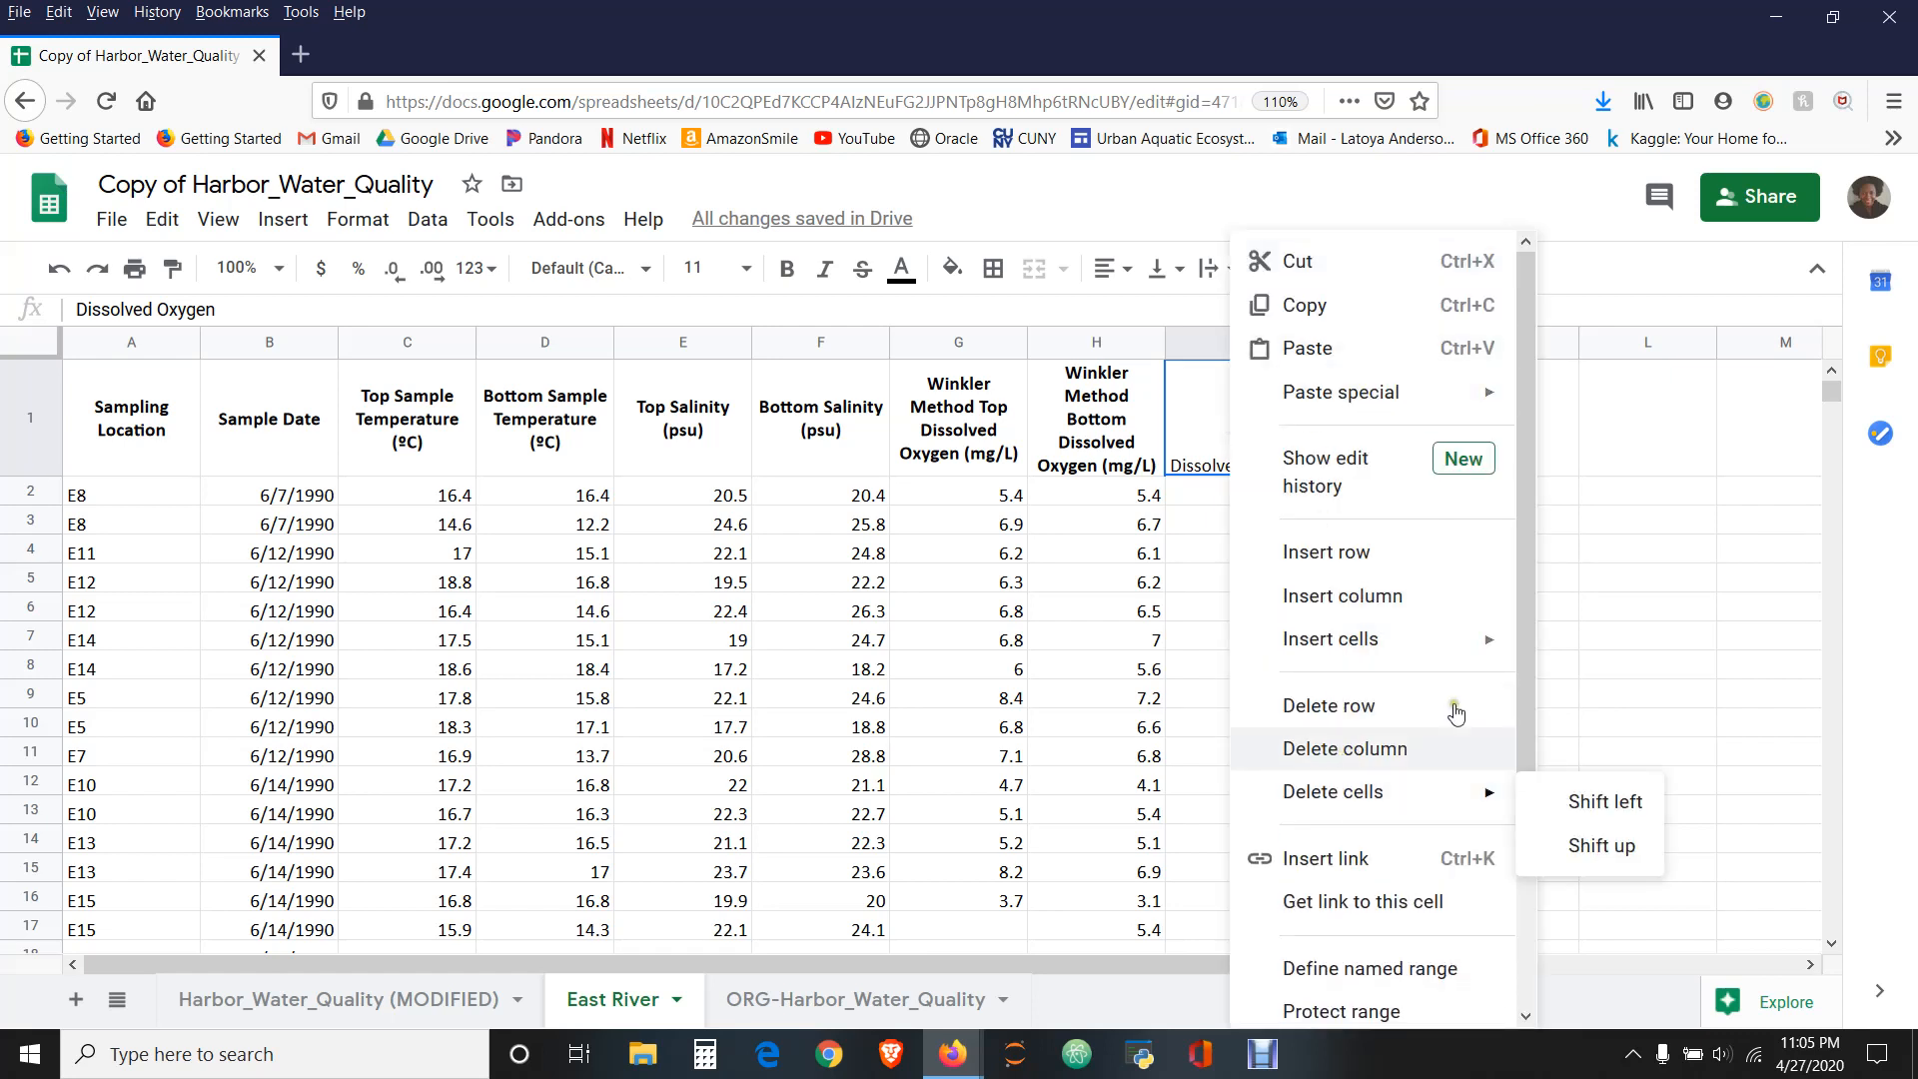
left_click_drag(1525, 658, 1532, 931)
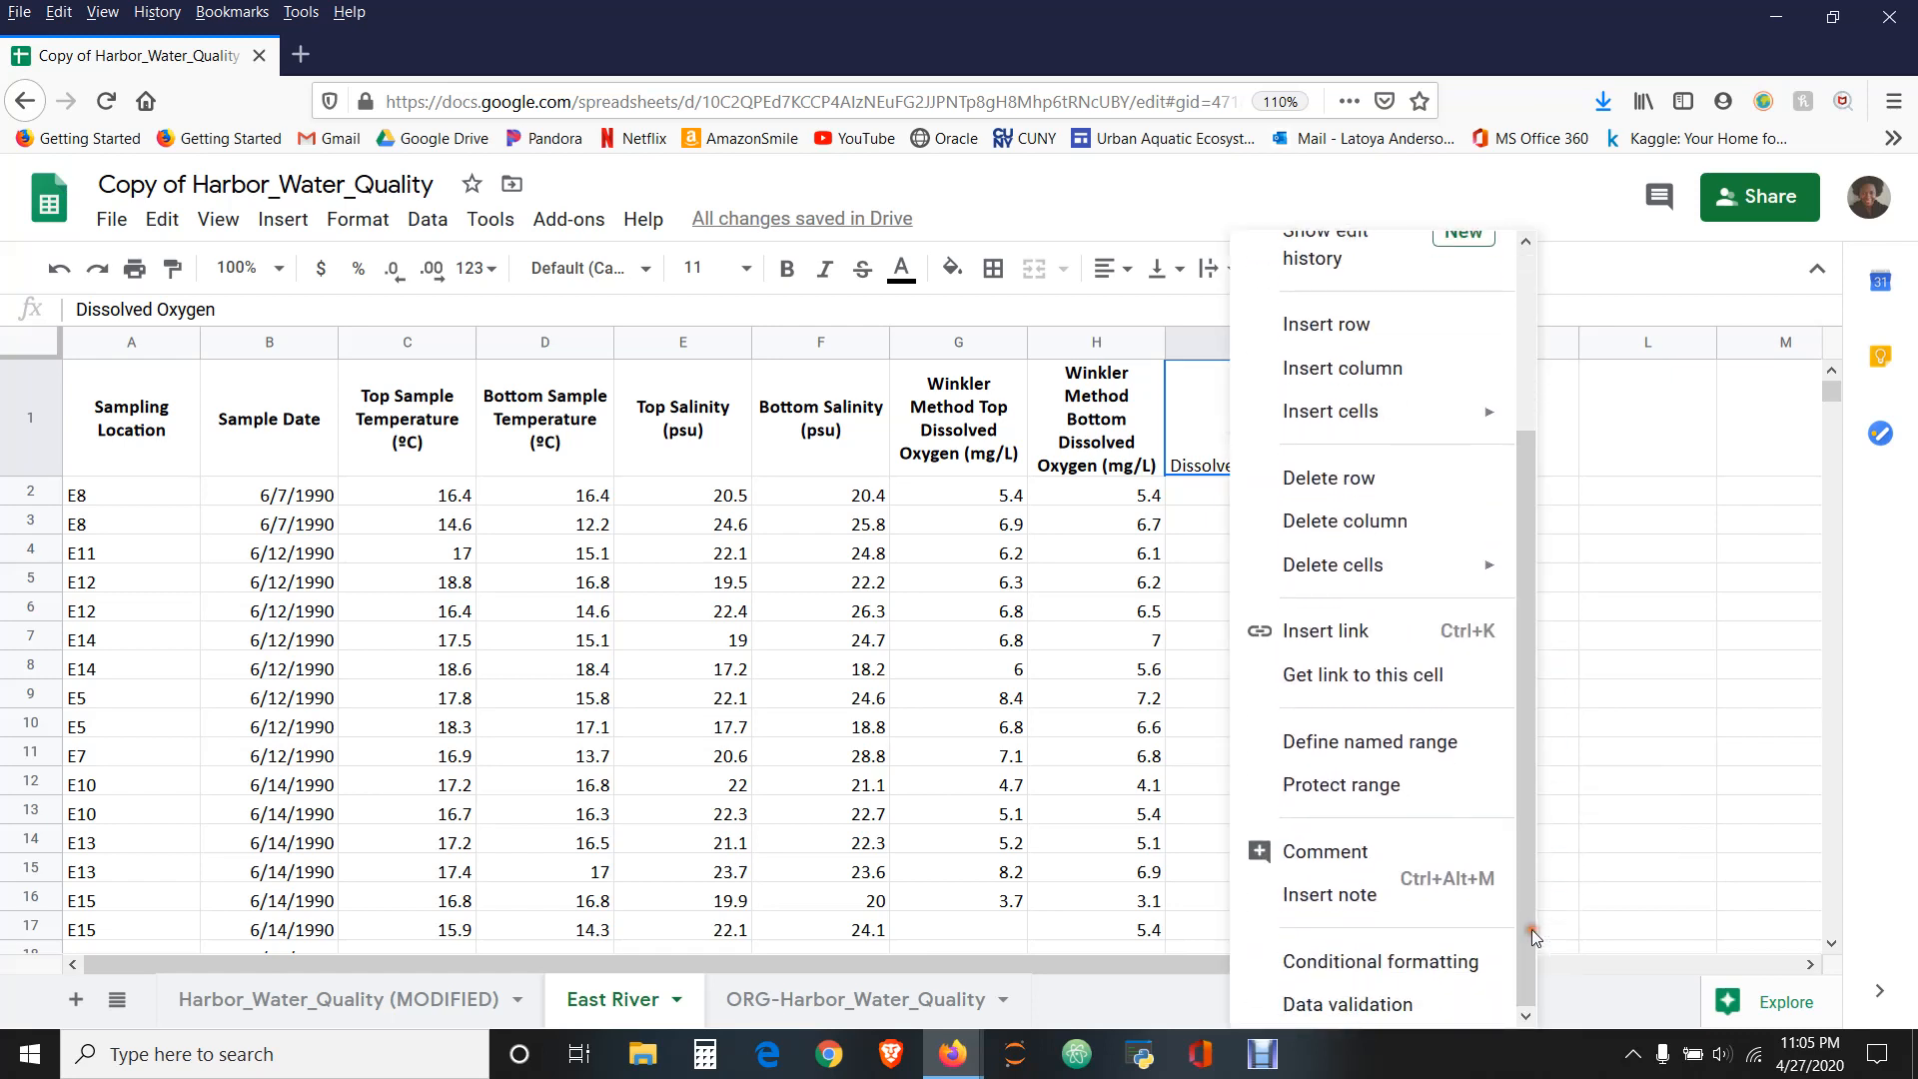
left_click(1616, 766)
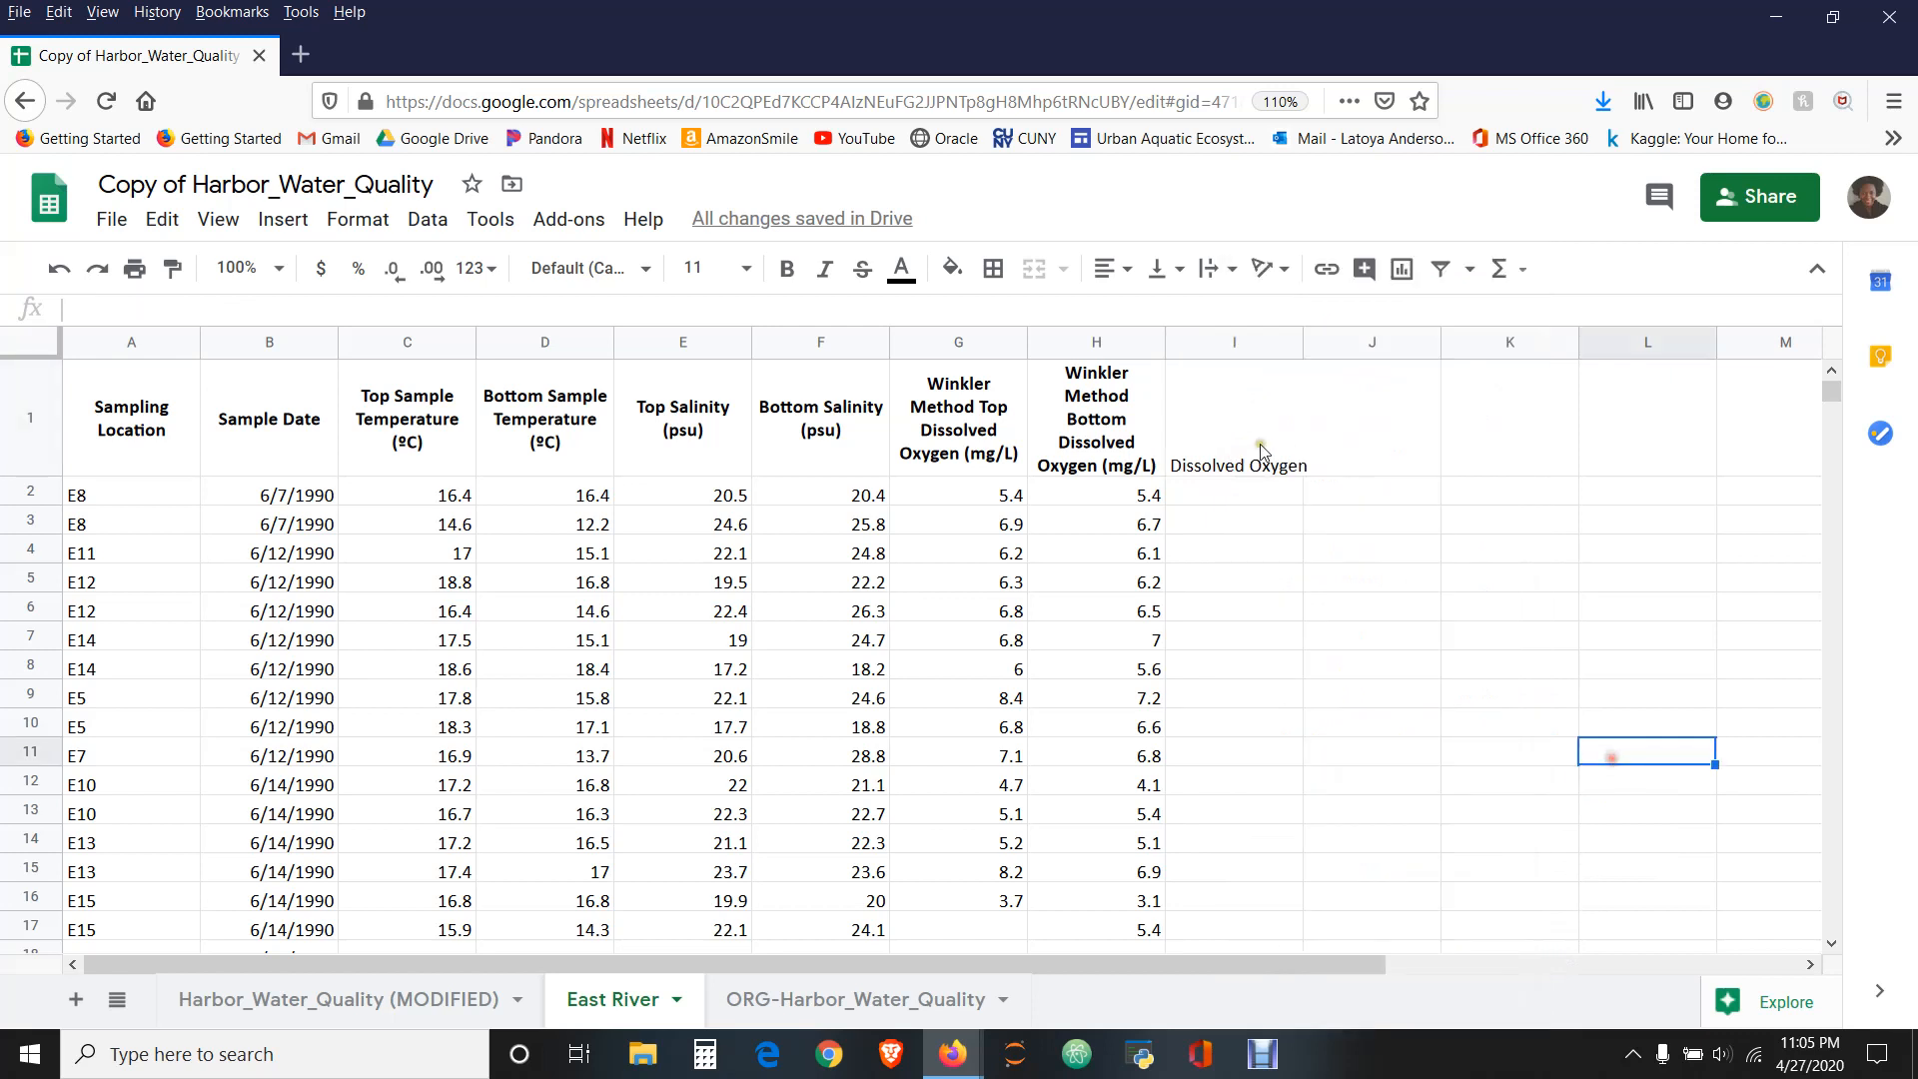
- Start a comment on the Dissolved Oxygen heading in I1 with the lines "4/27/2020" and "Average"
left_click(1219, 435)
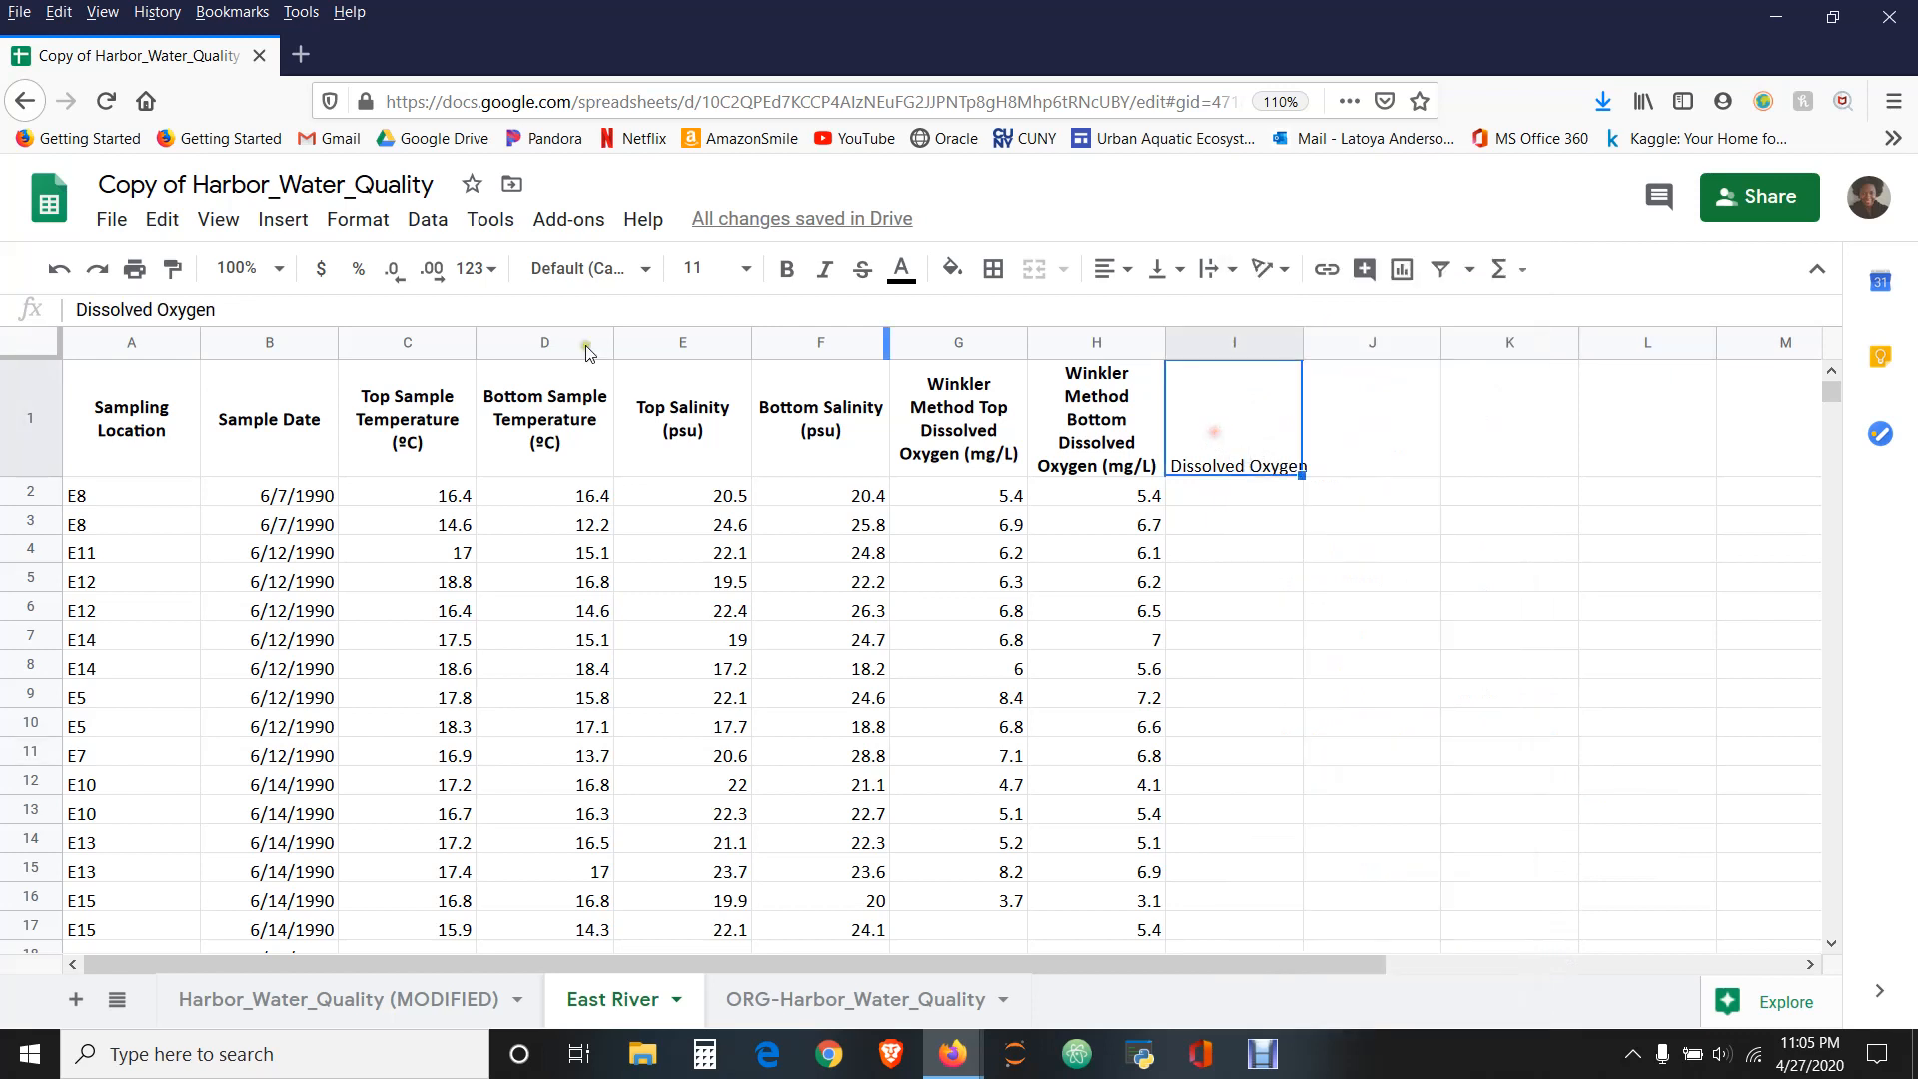
left_click(283, 219)
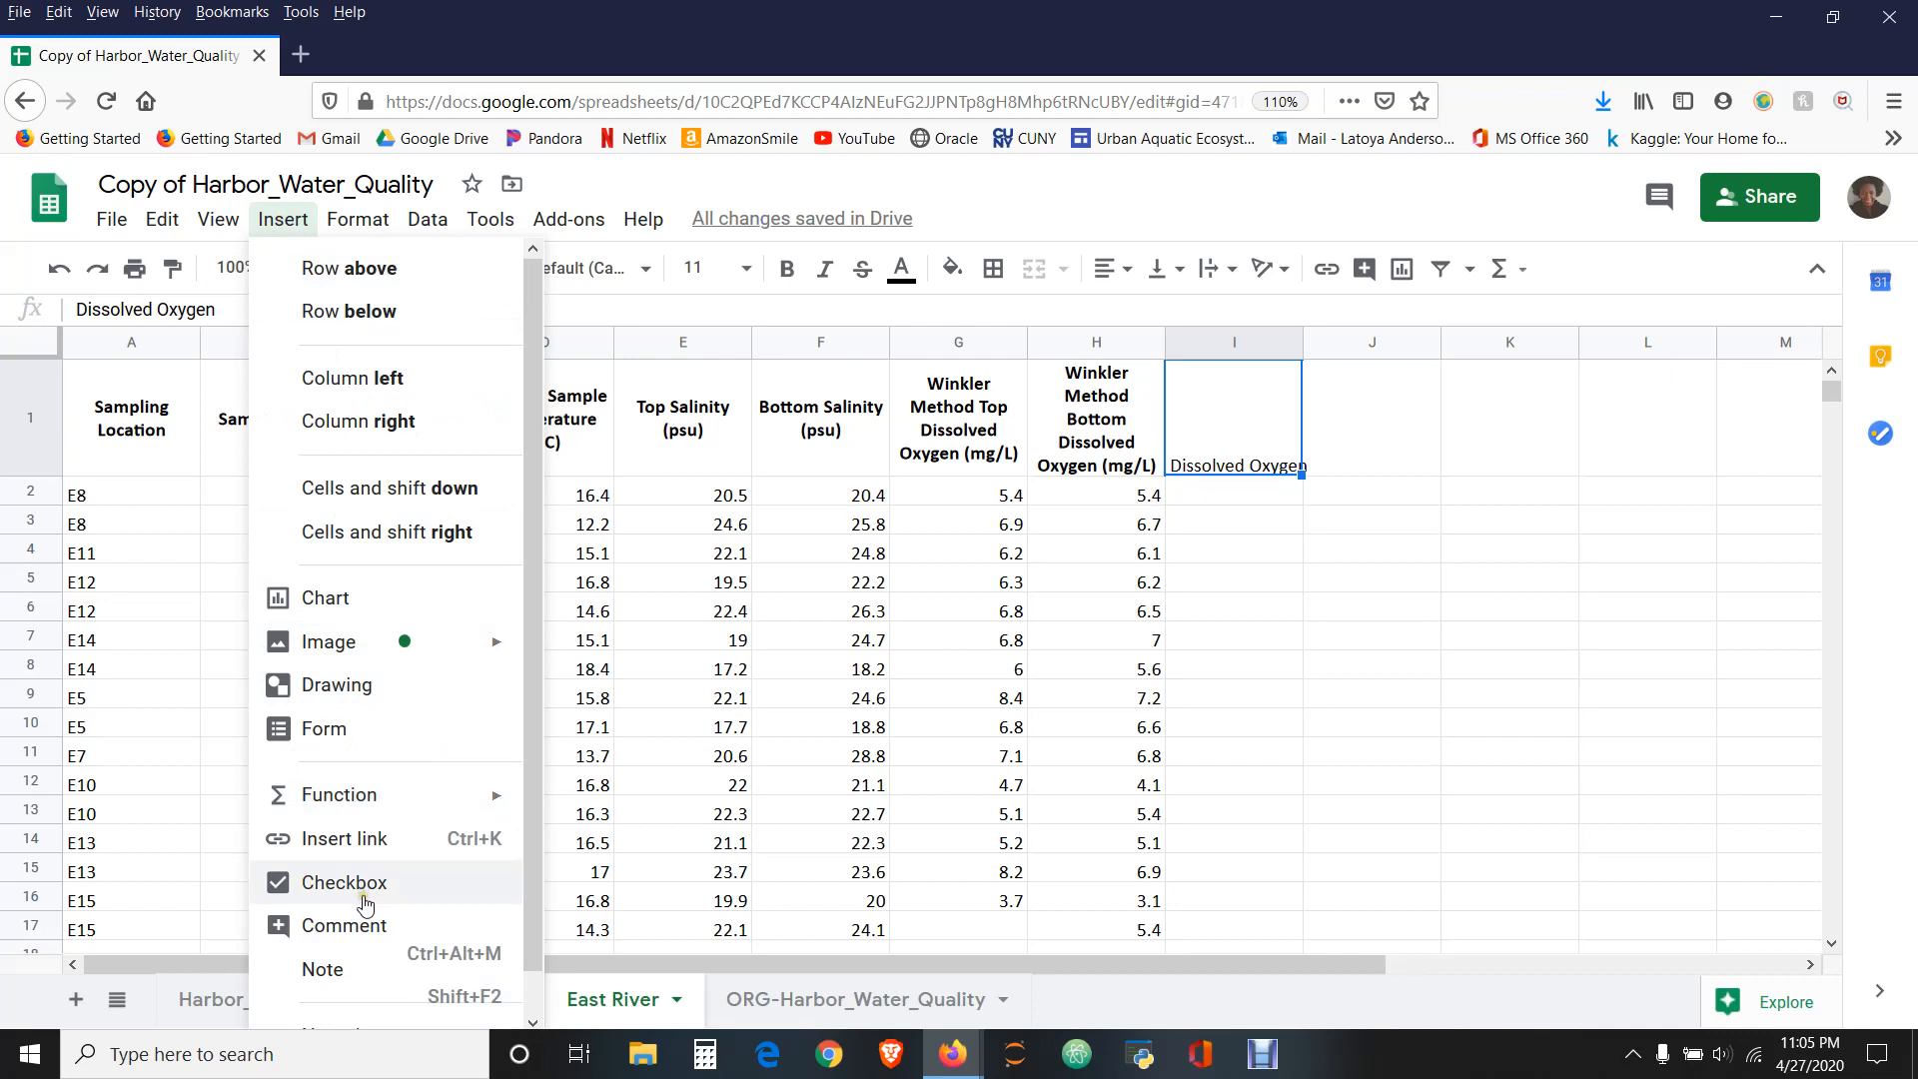
left_click(365, 929)
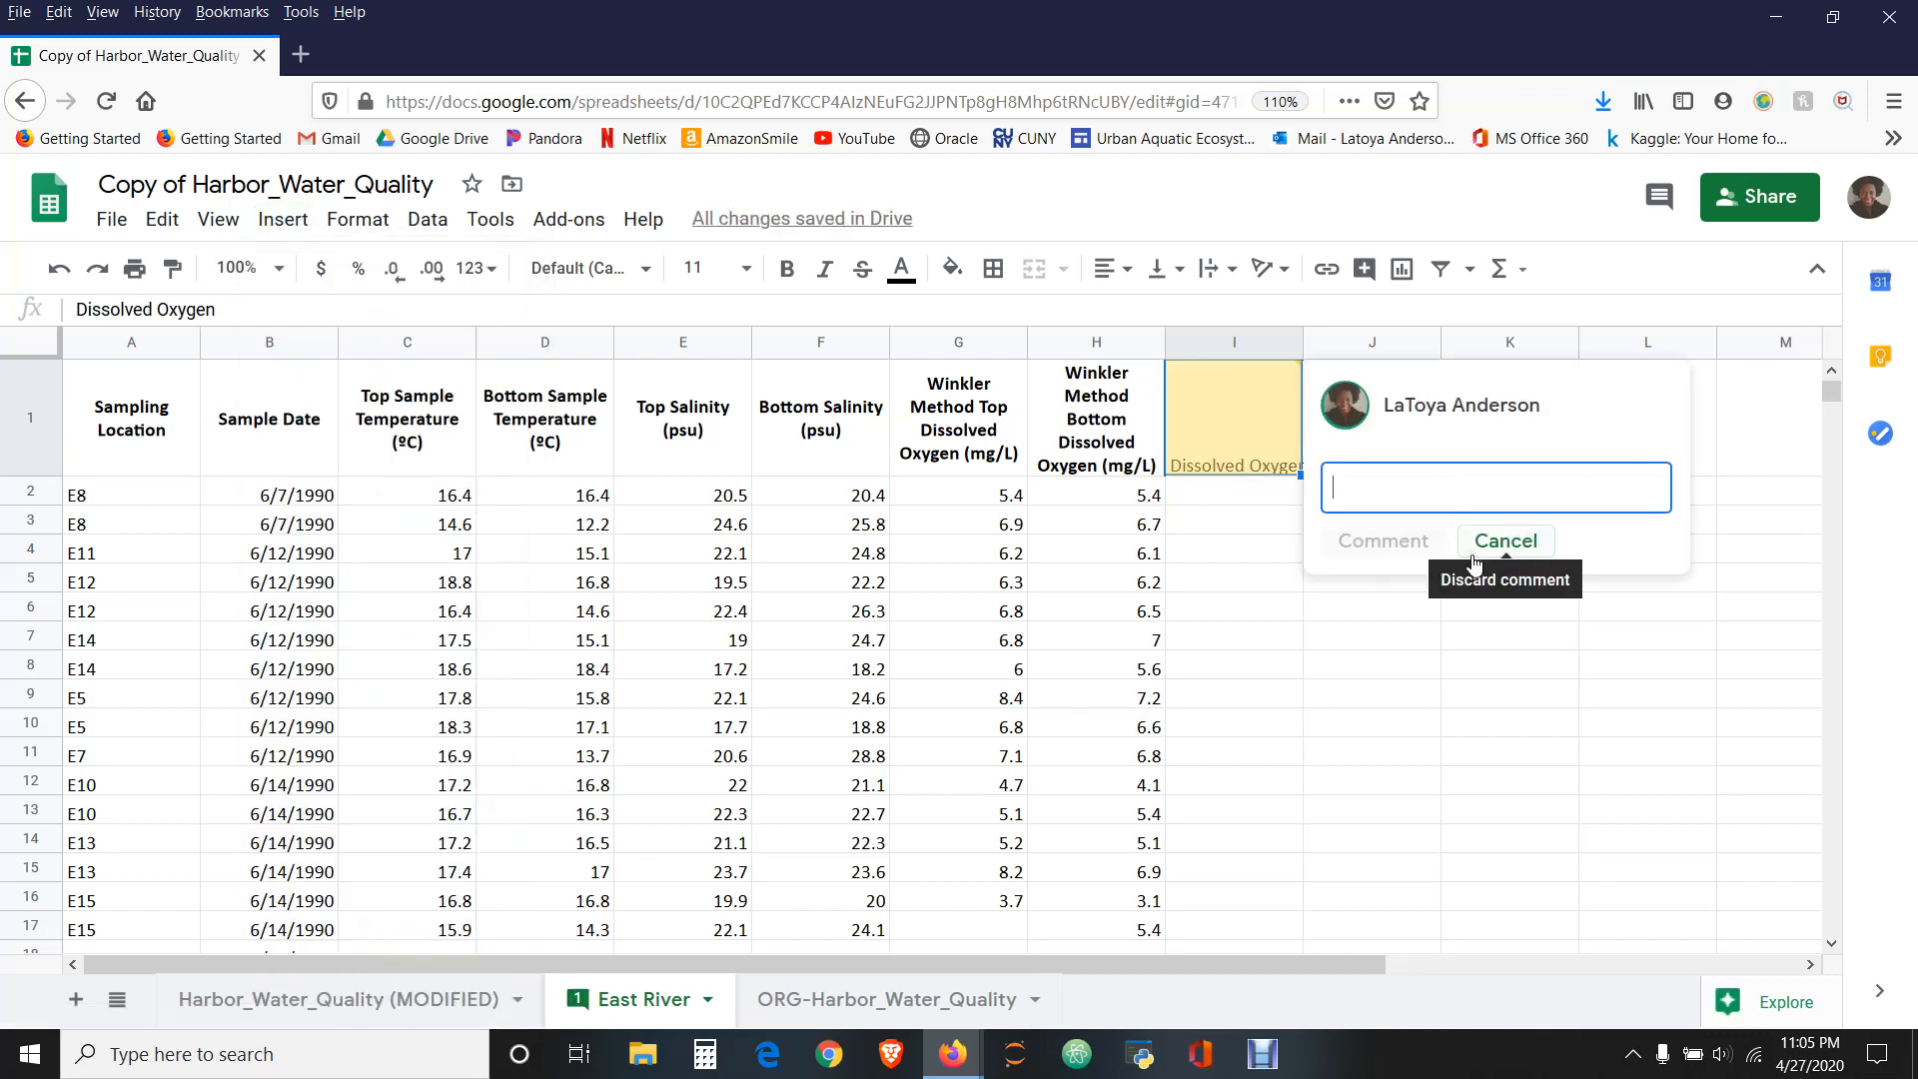
type("4/2")
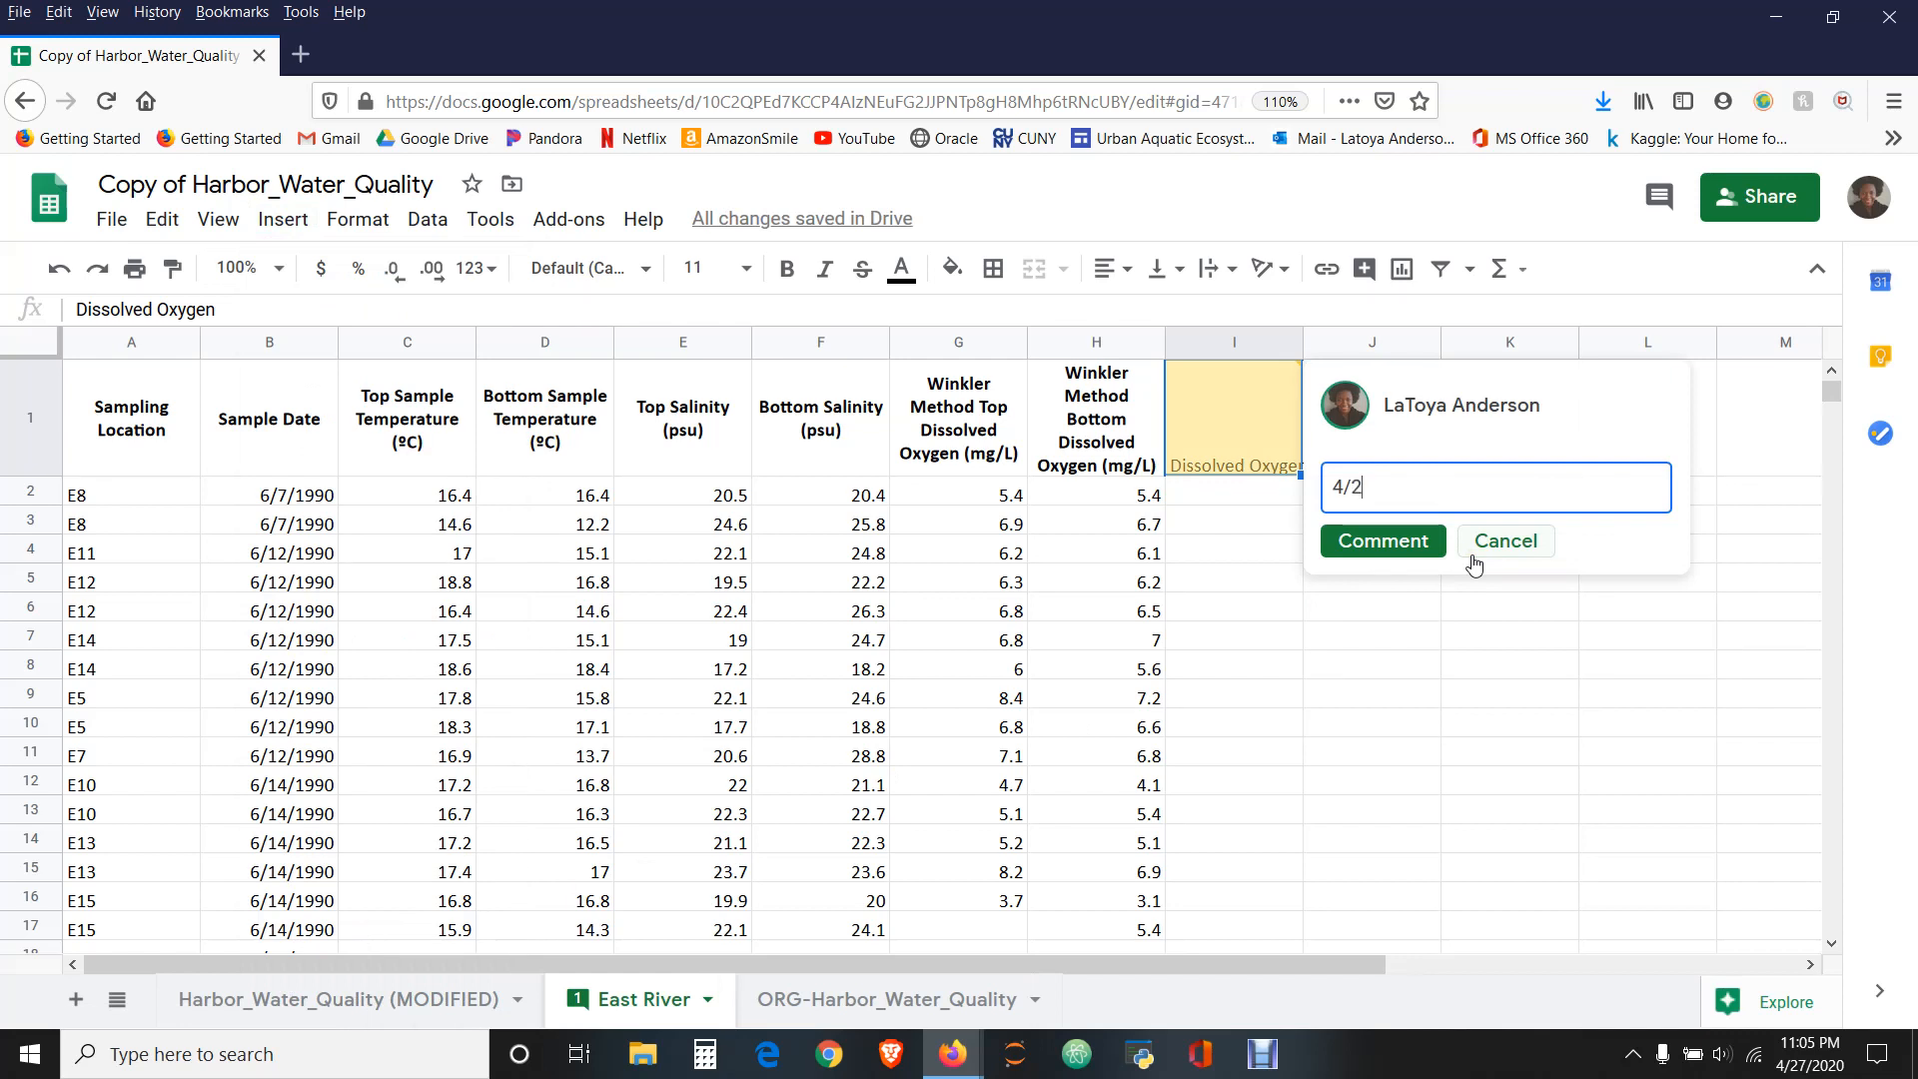
type("7/2020")
type("Taking the Ave")
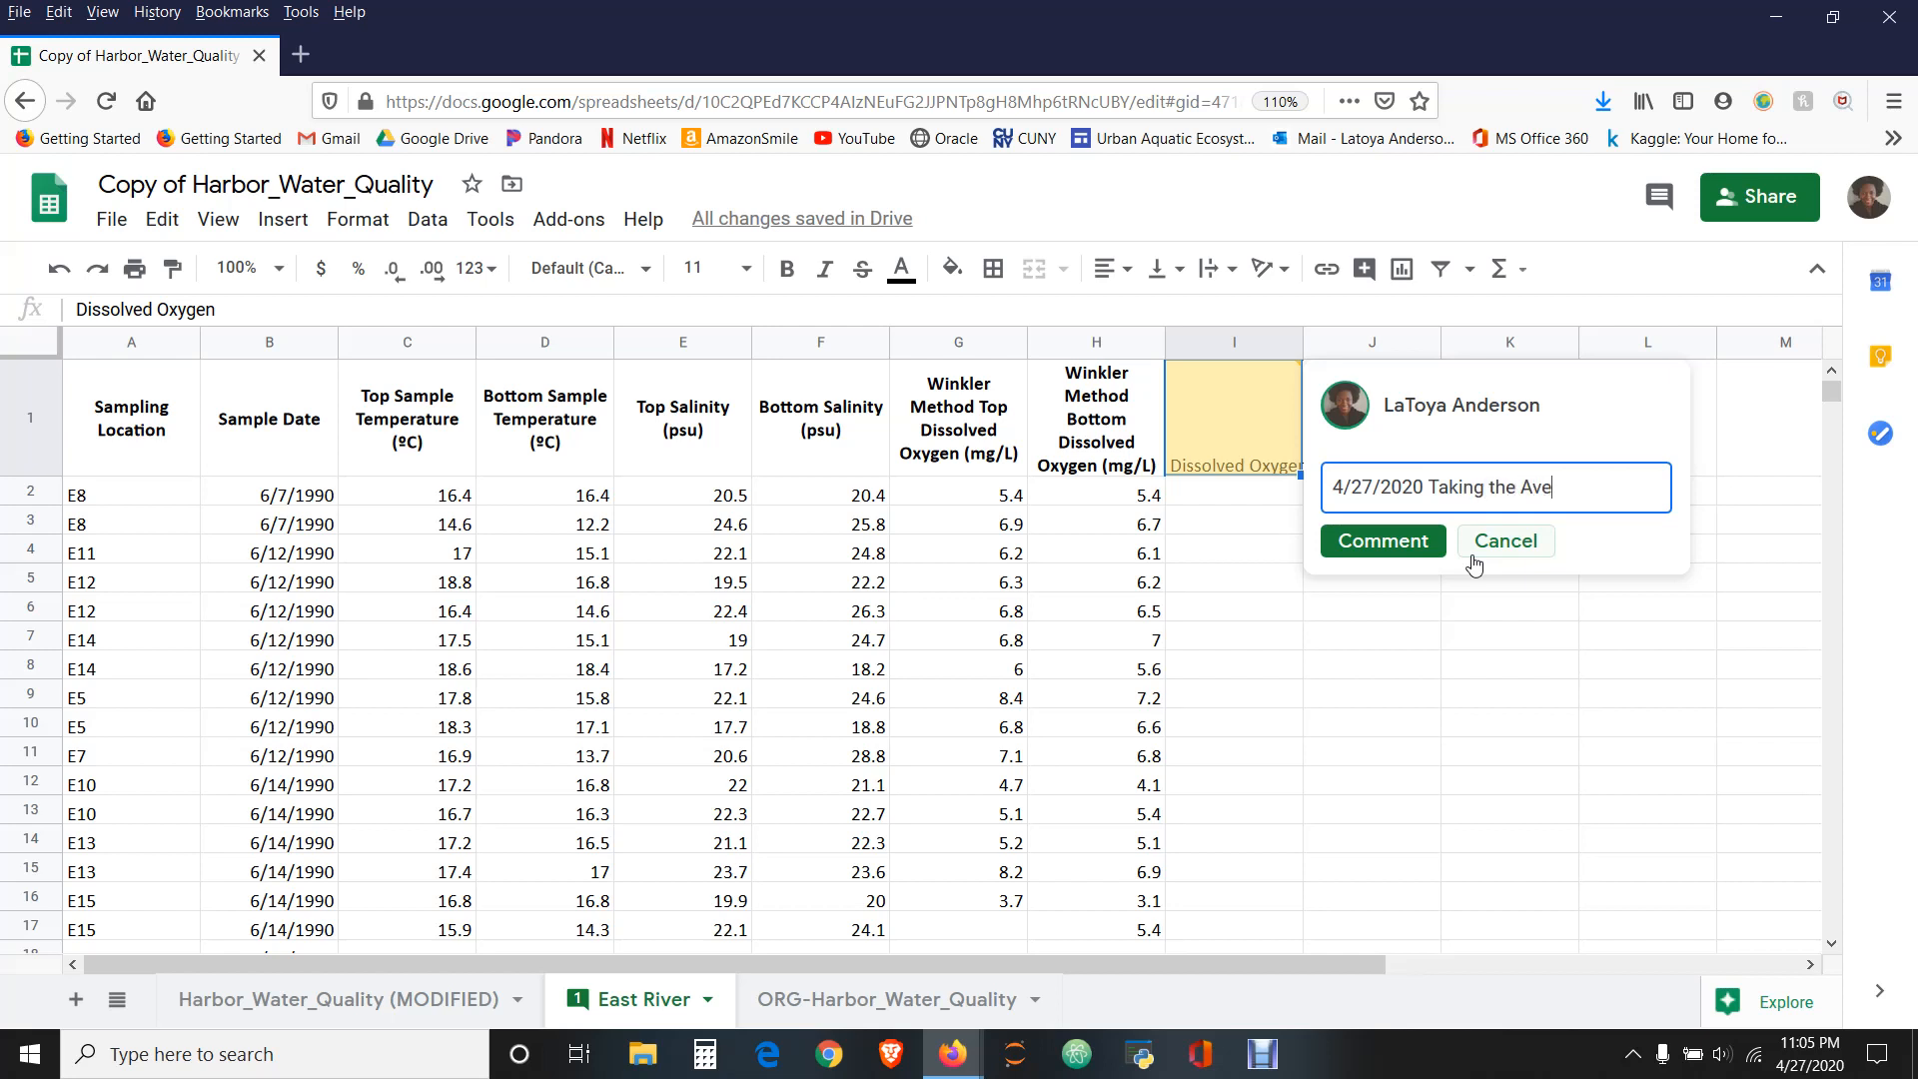
type("rage")
key("BackSpace")
key("BackSpace")
key("BackSpace")
key("BackSpace")
key("BackSpace")
key("BackSpace")
key("BackSpace")
key("BackSpace")
key("BackSpace")
key("BackSpace")
key("BackSpace")
key("BackSpace")
key("BackSpace")
key("BackSpace")
key("BackSpace")
key("BackSpace")
key("BackSpace")
key("BackSpace")
key("BackSpace")
key("Return")
type("Average")
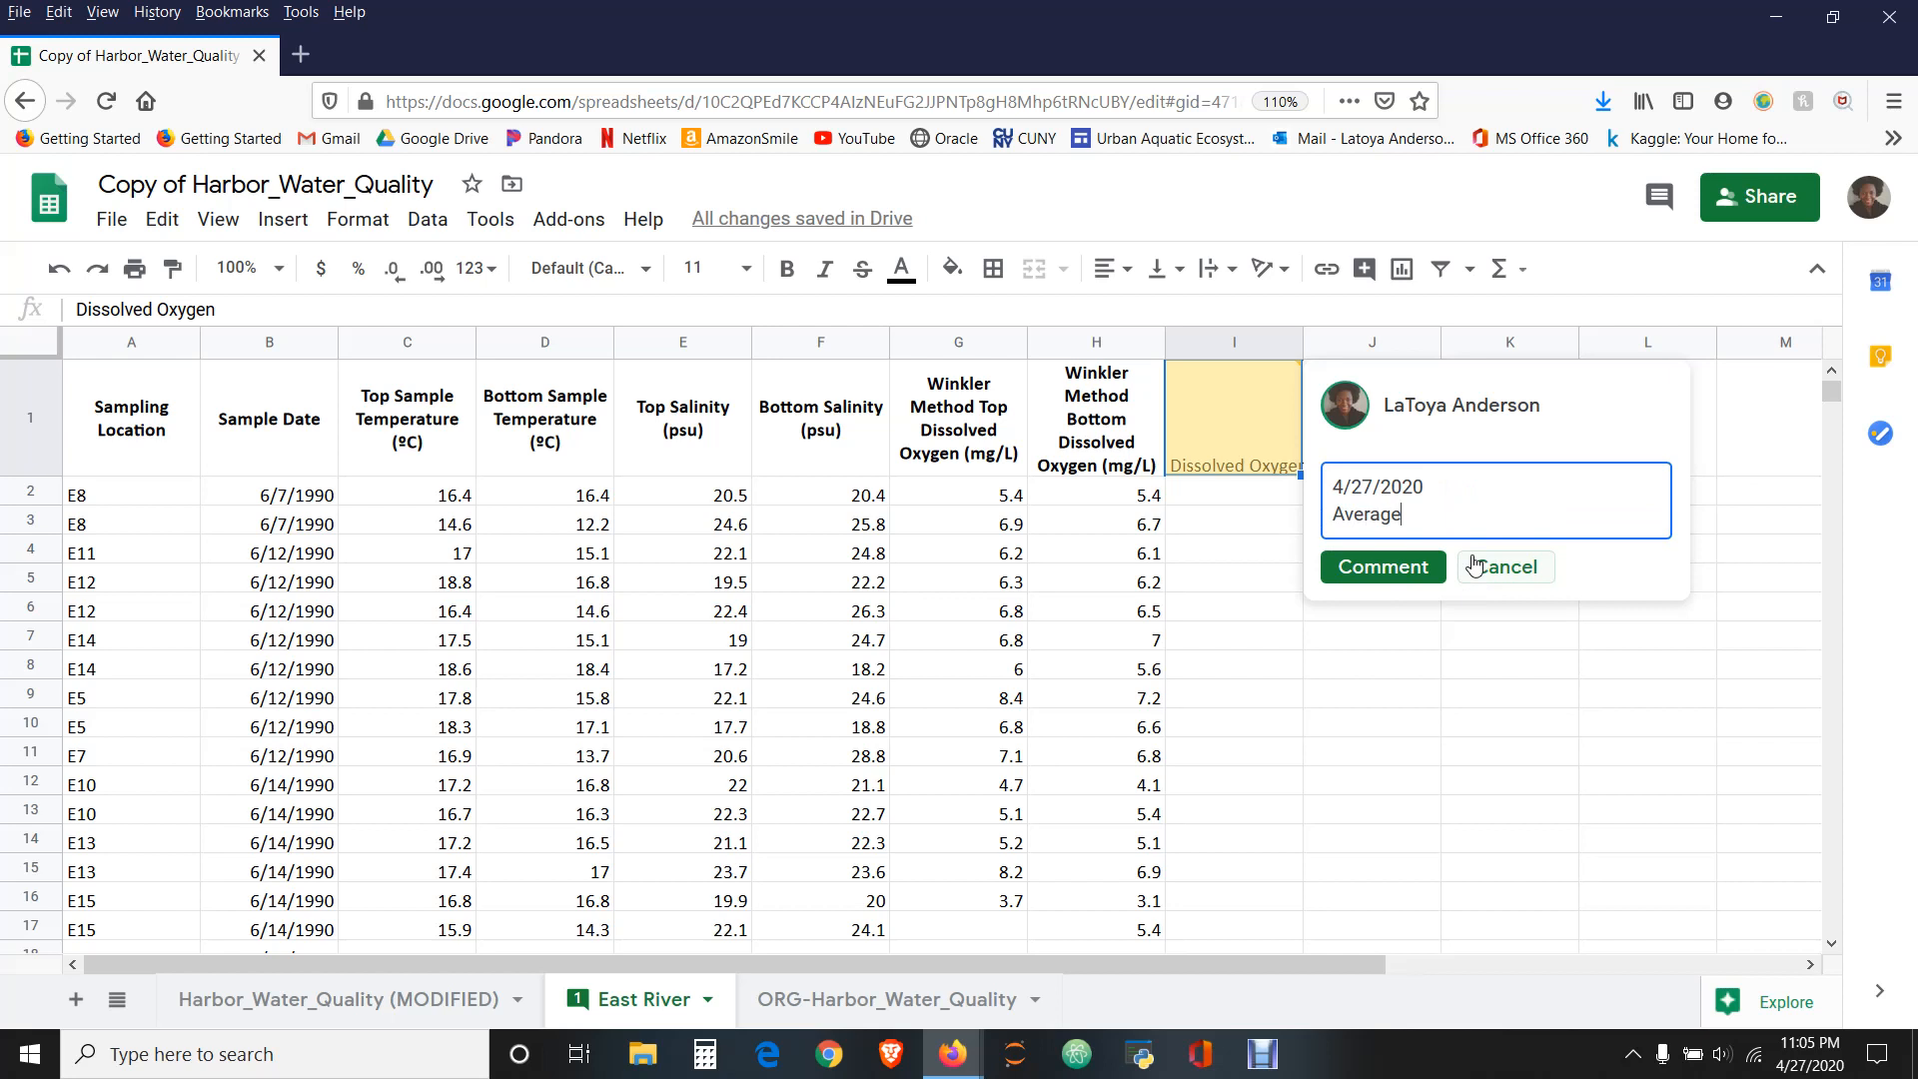
key("Return")
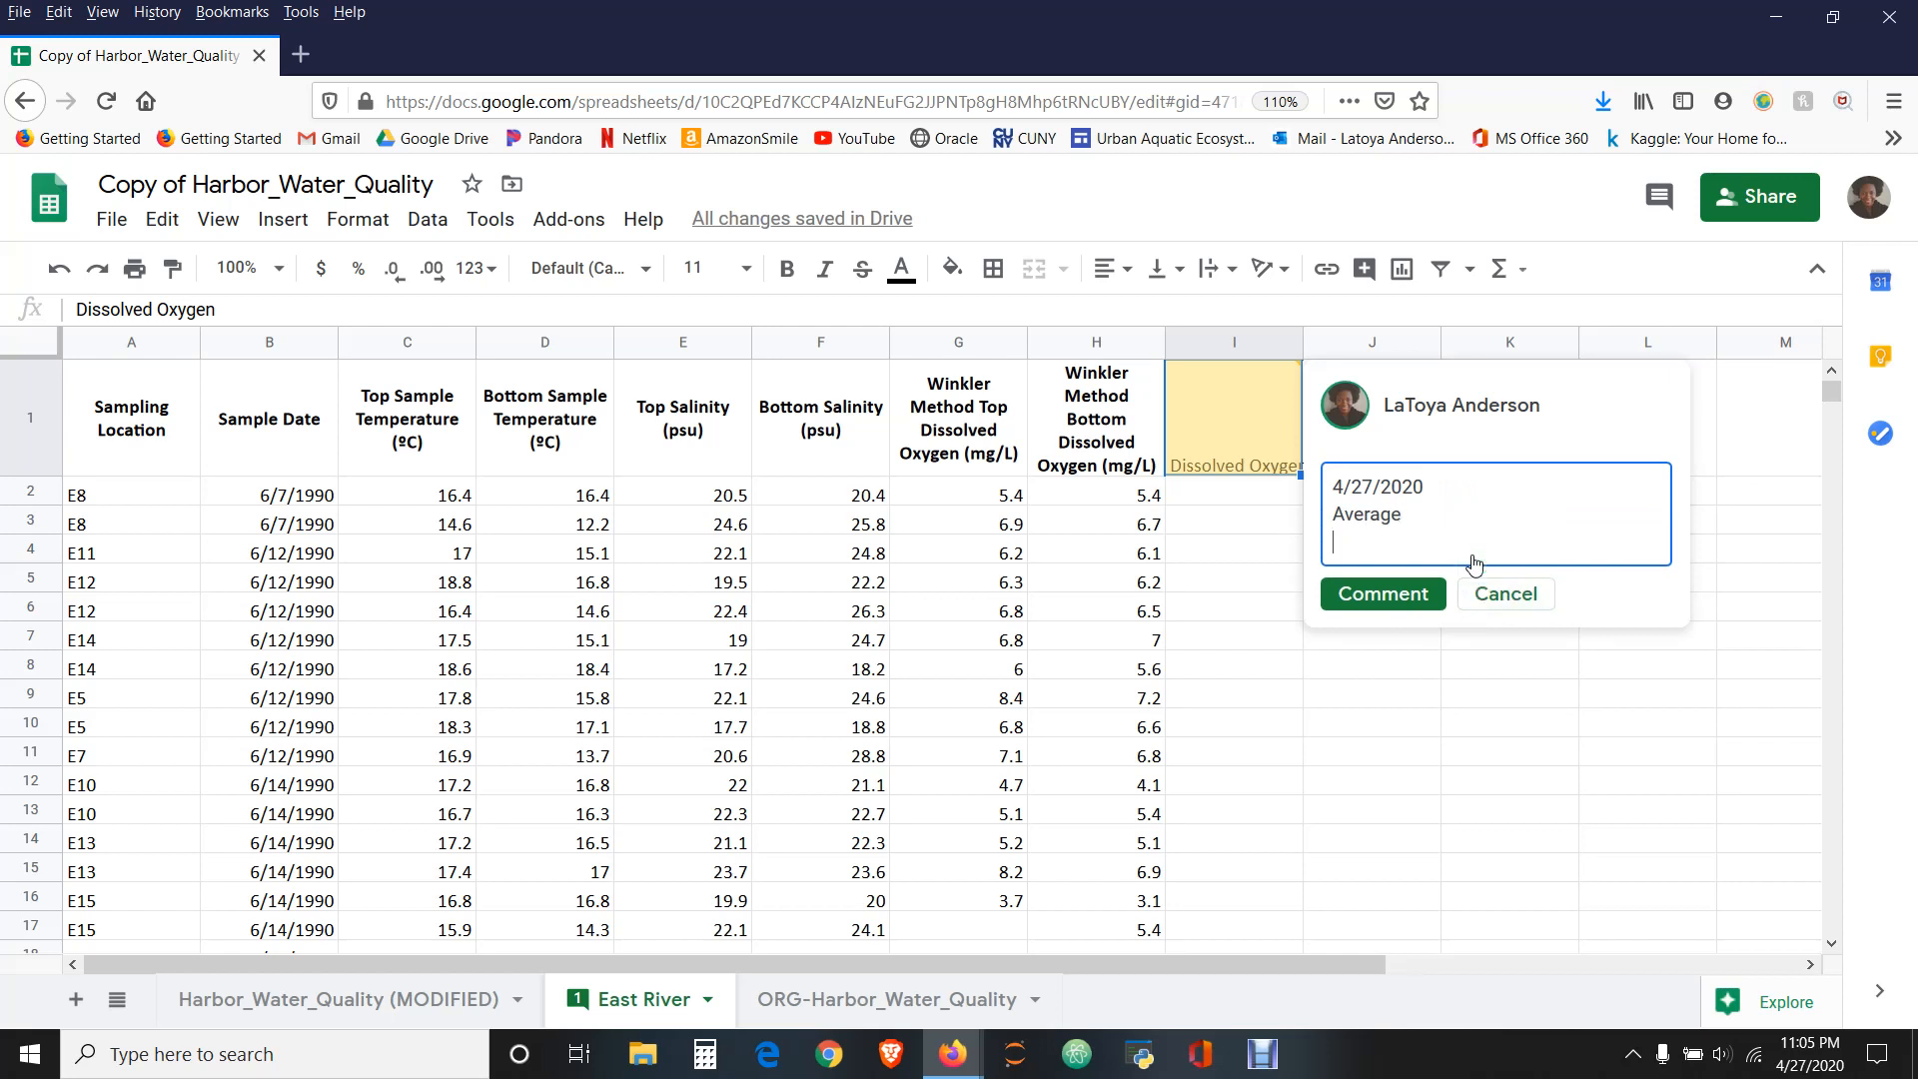
- Add the line "Simplify data - top and bottom are not needed for analysis" to the comment and post it
type("Sin")
key("BackSpace")
type("mplify data - top and")
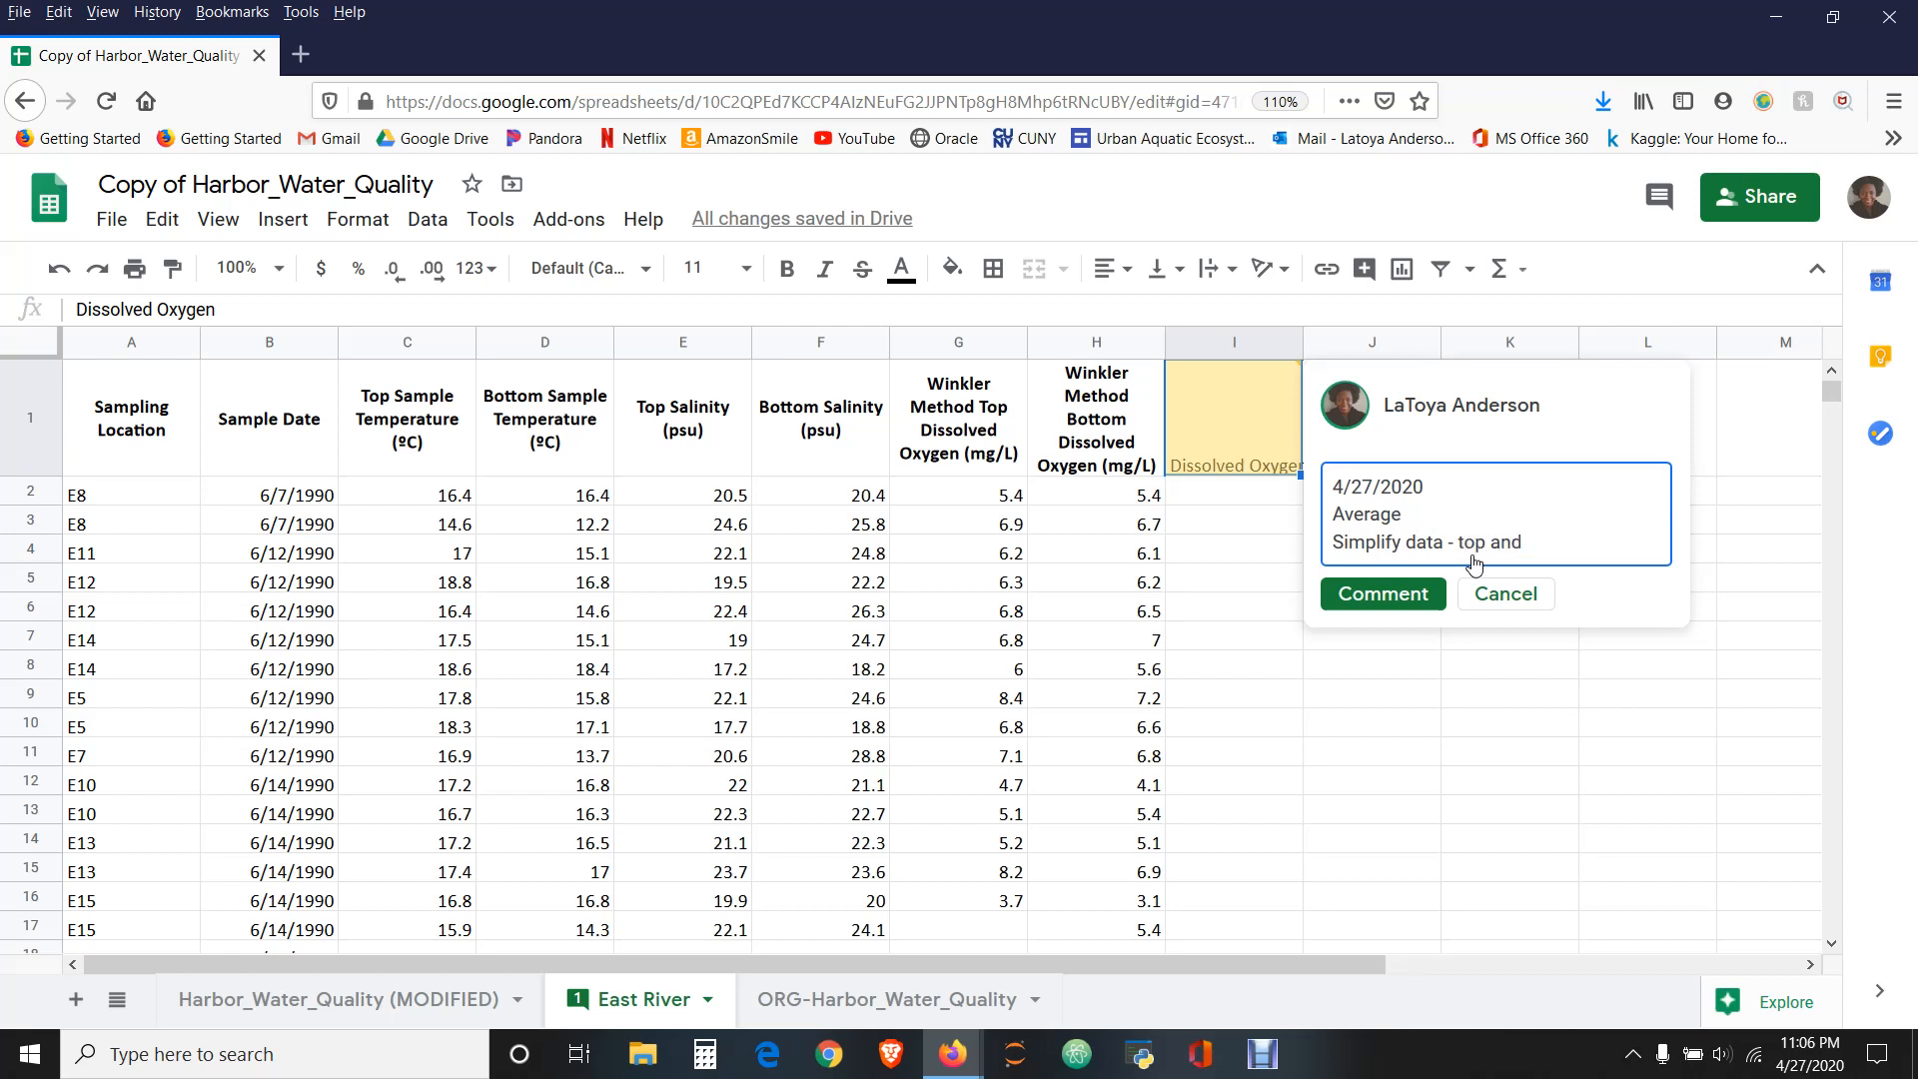
type(" bottom are not neede")
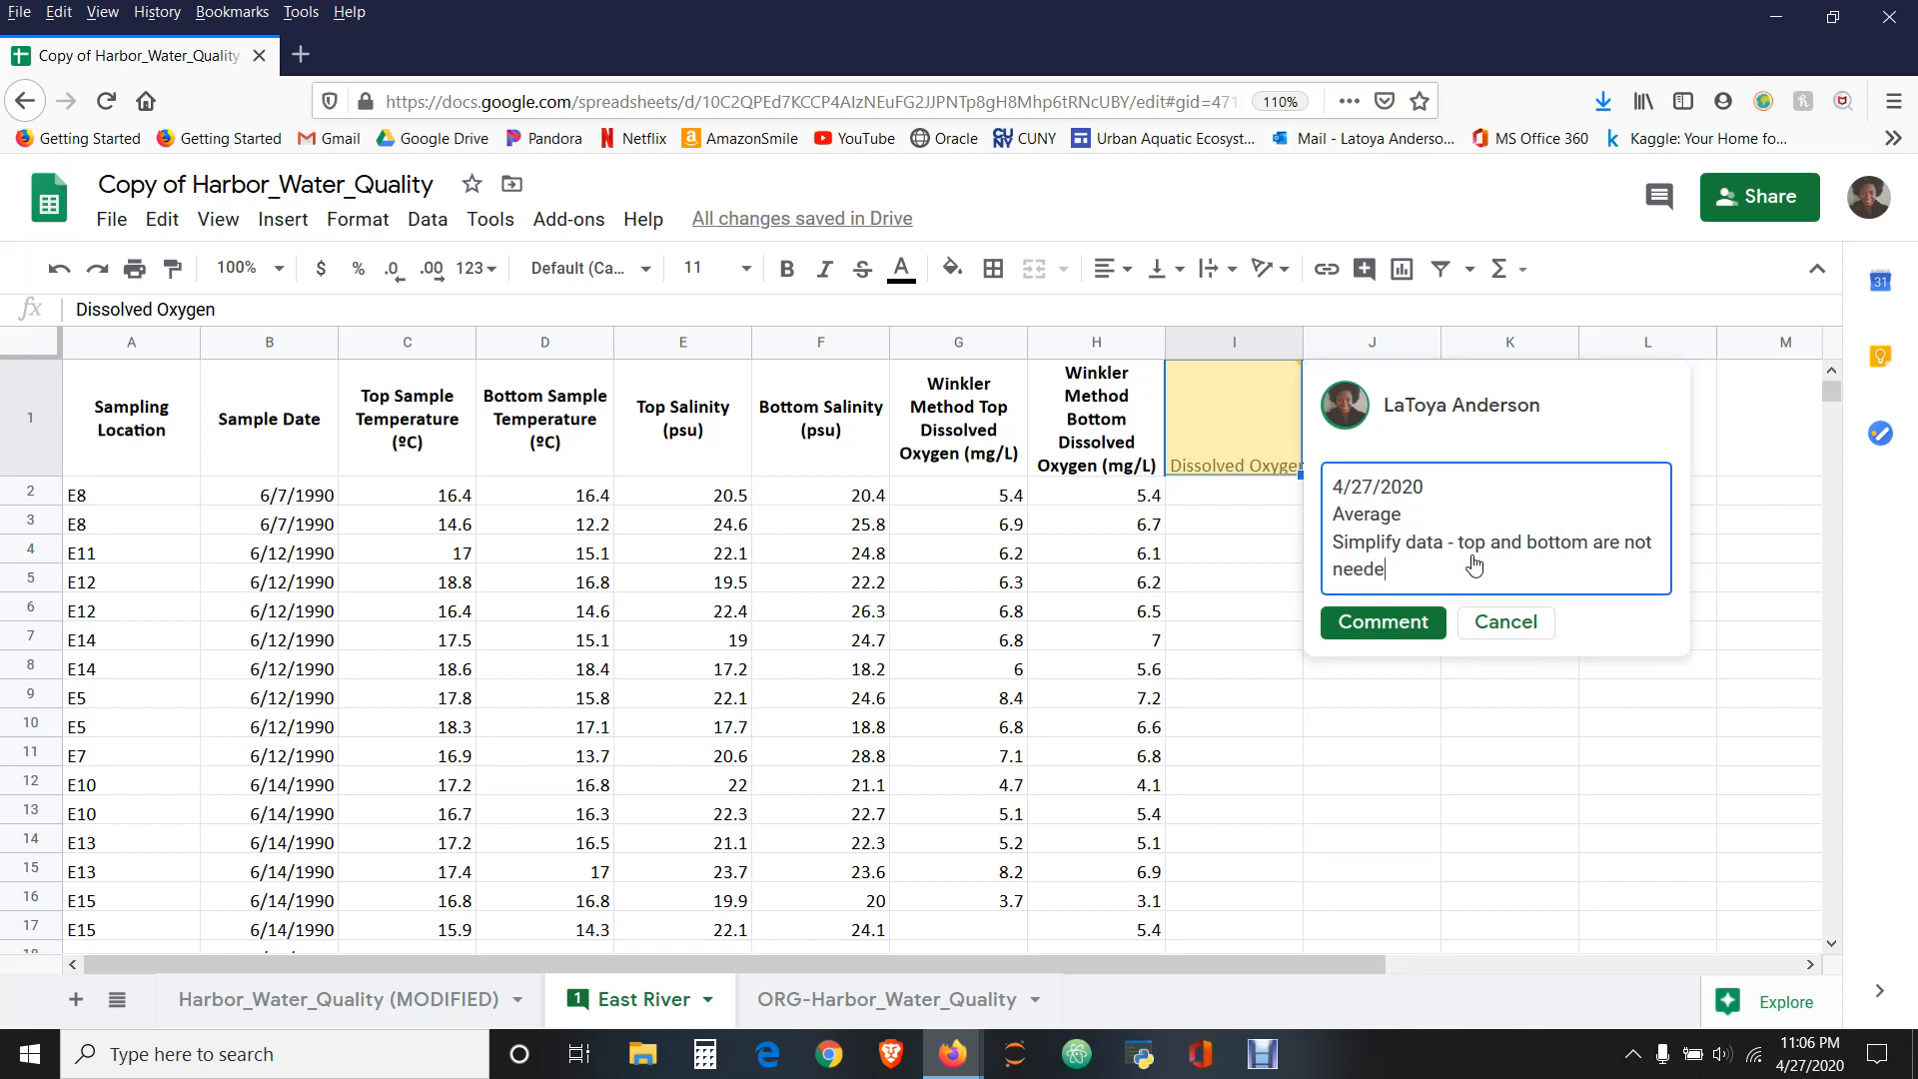
type("d for analysis")
left_click(1409, 628)
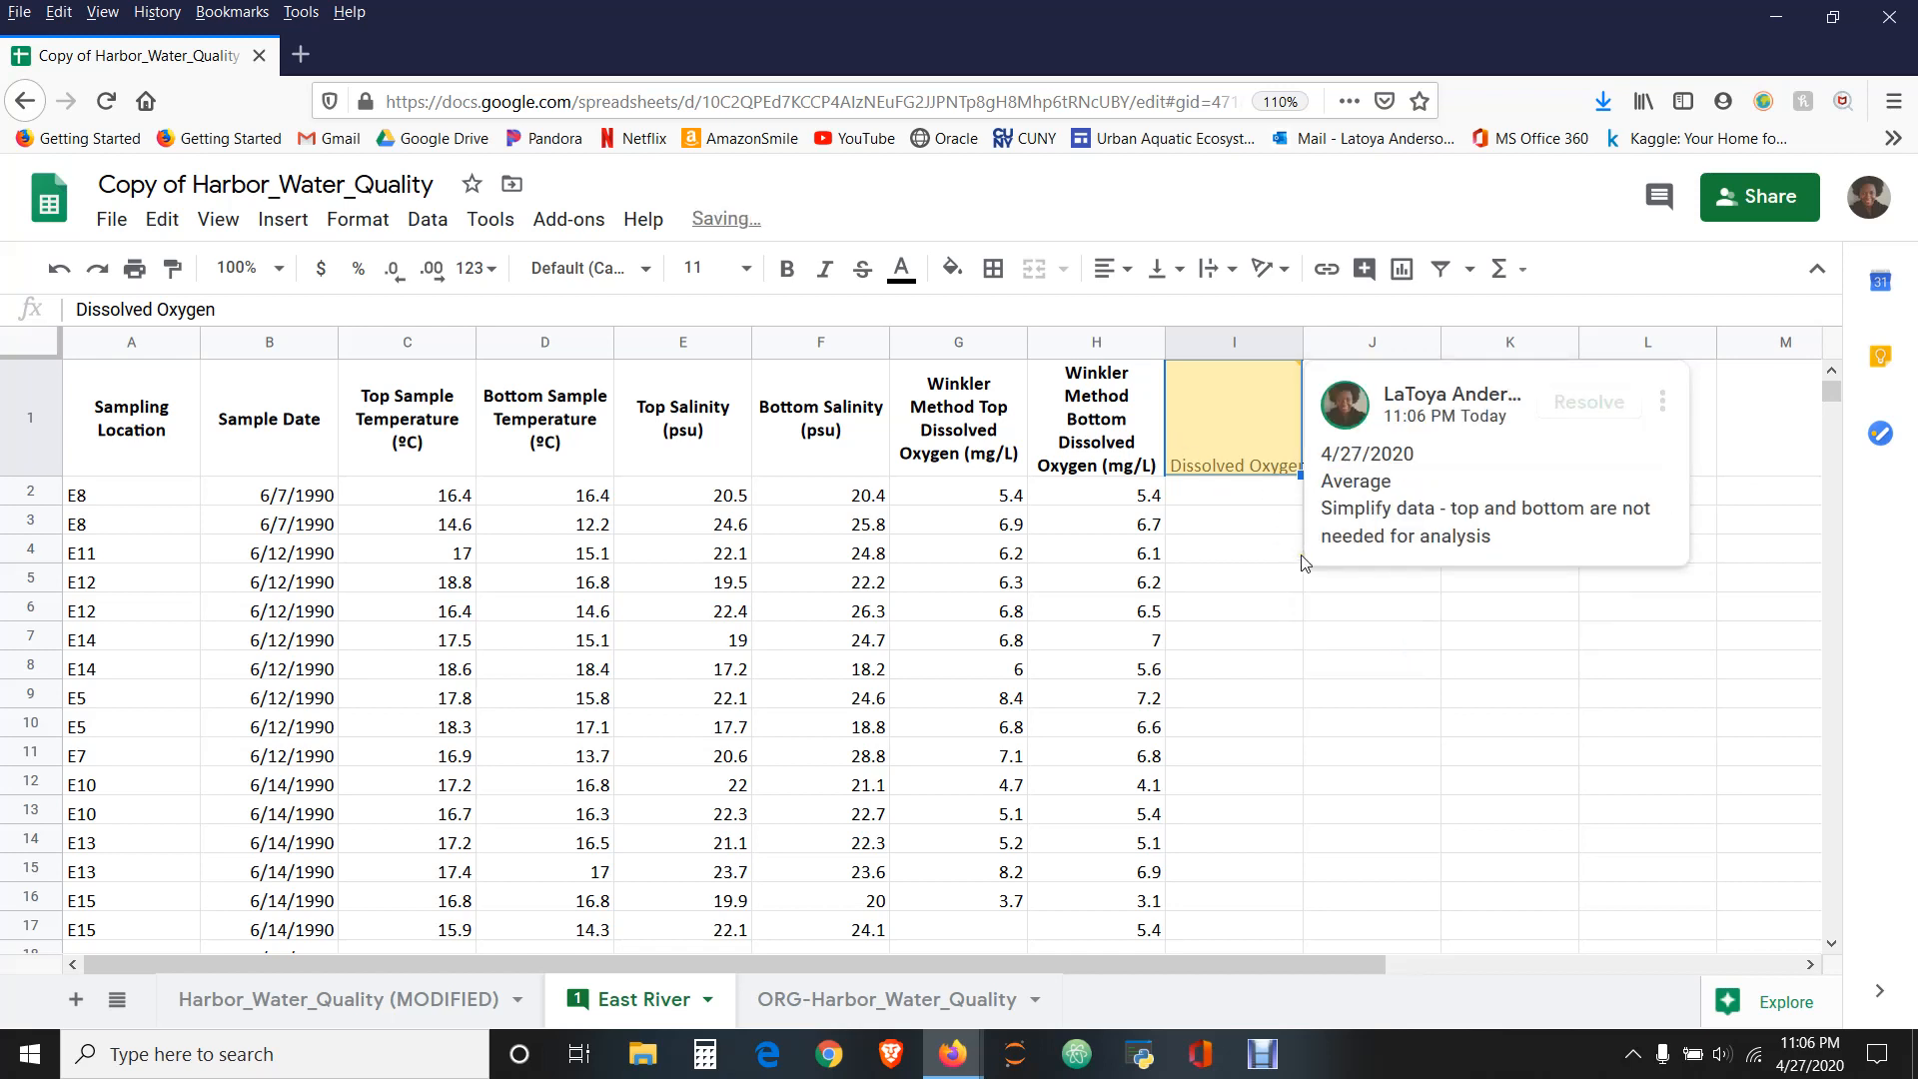
- Review the posted comment attached to the Dissolved Oxygen heading in I1
left_click(1261, 519)
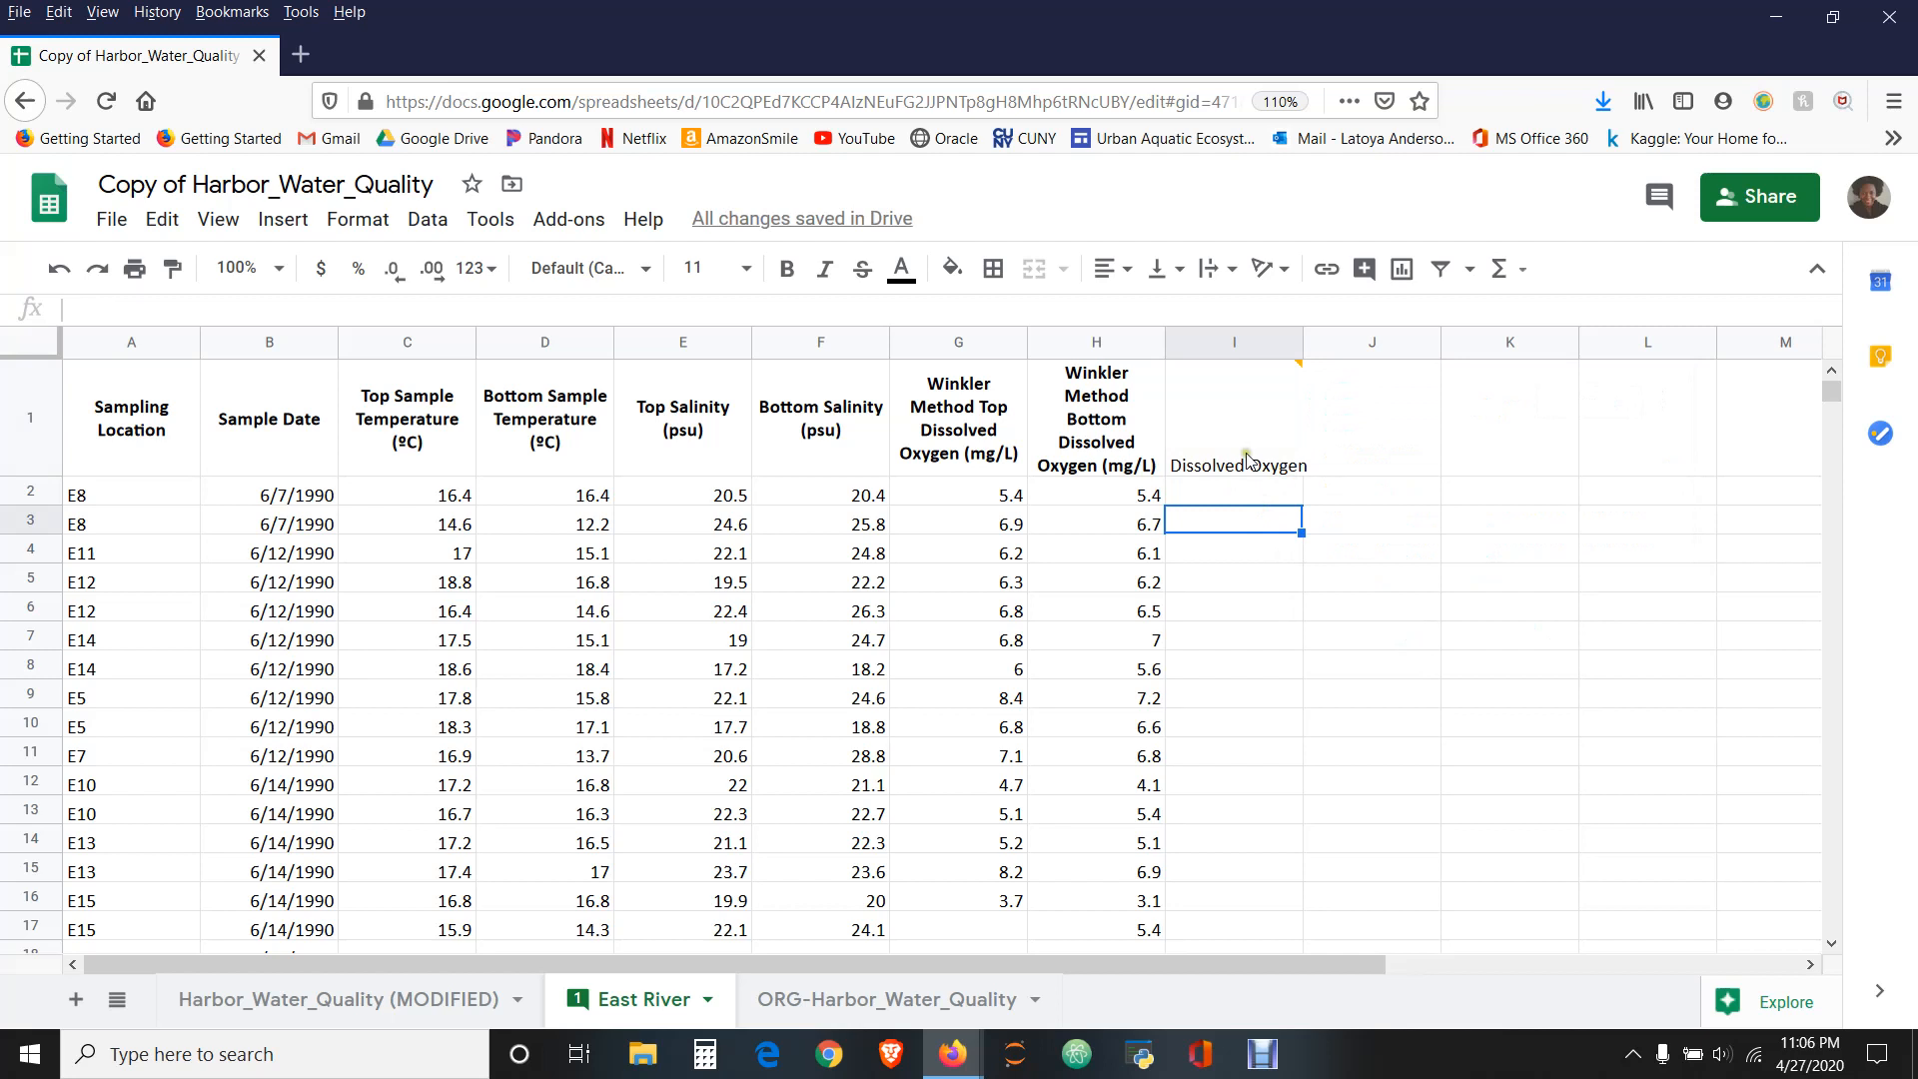
mouse_move(1248, 459)
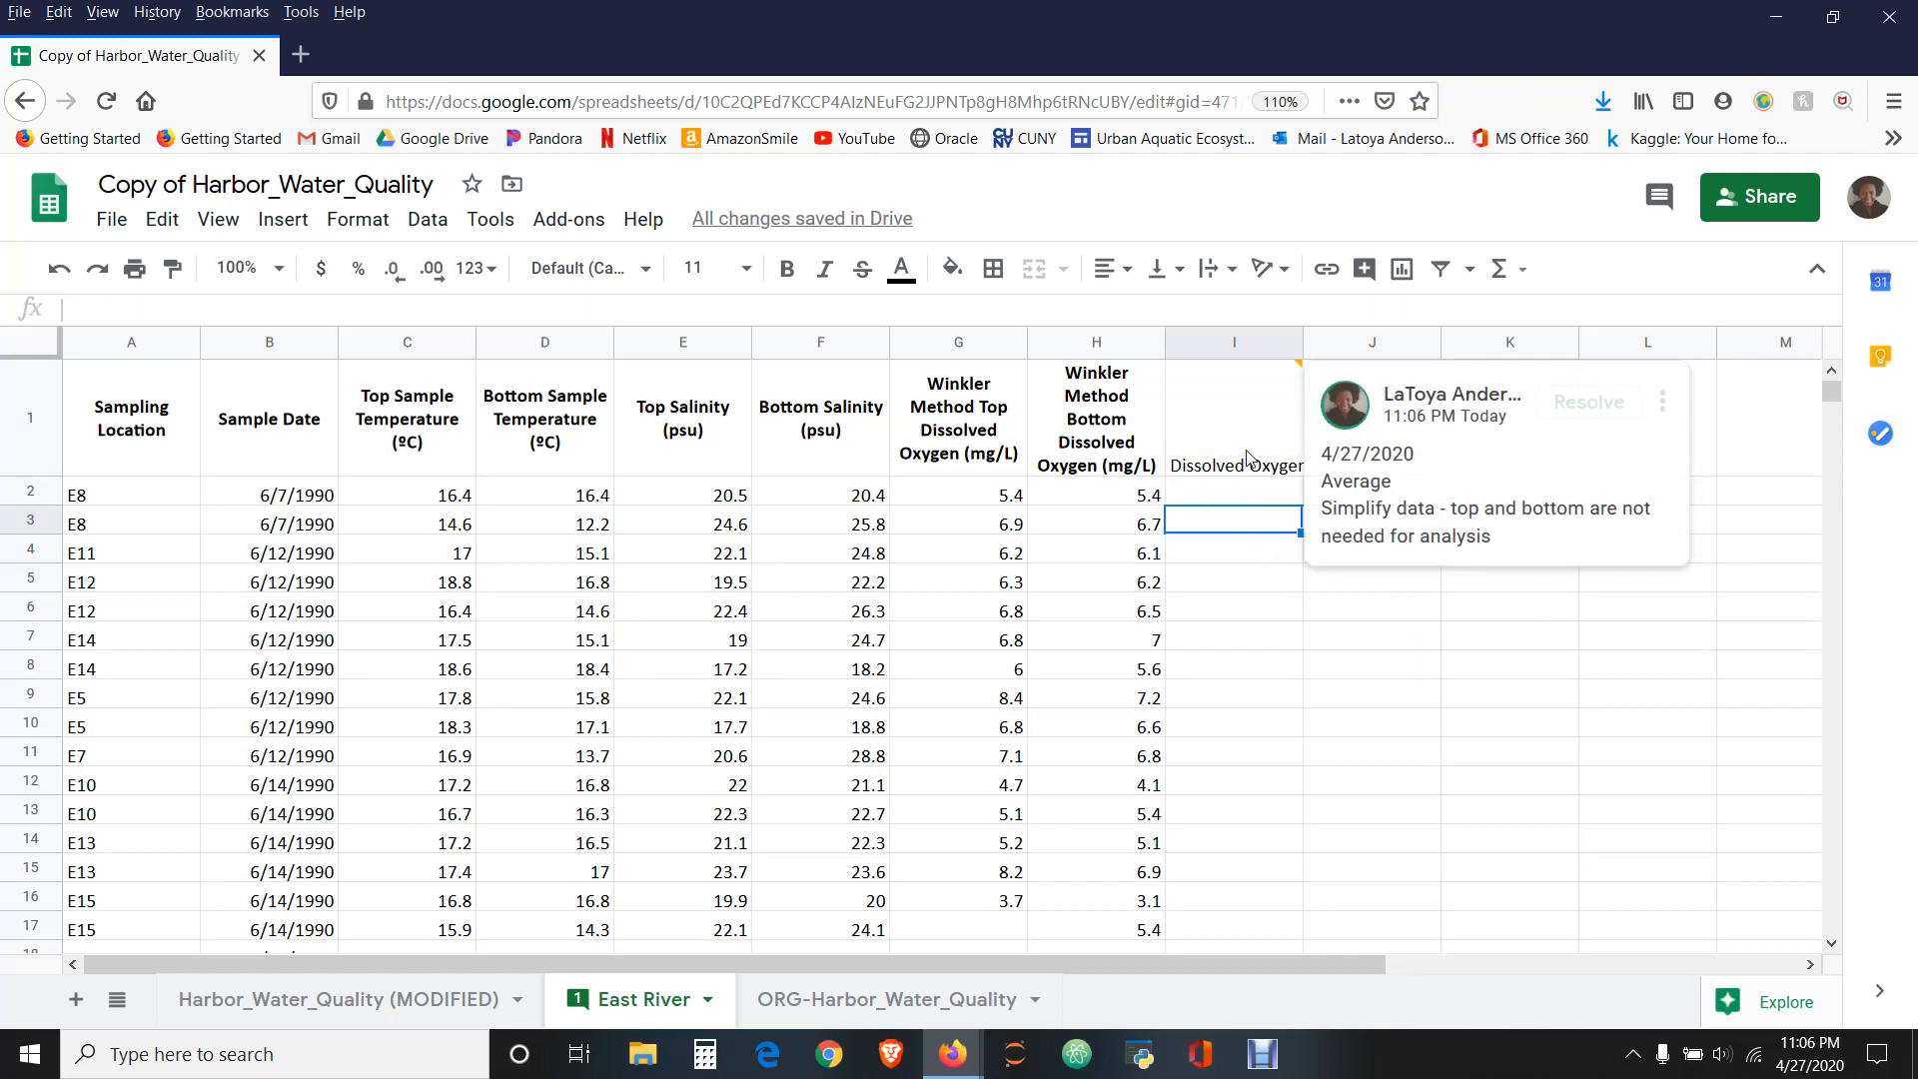
left_click(1237, 451)
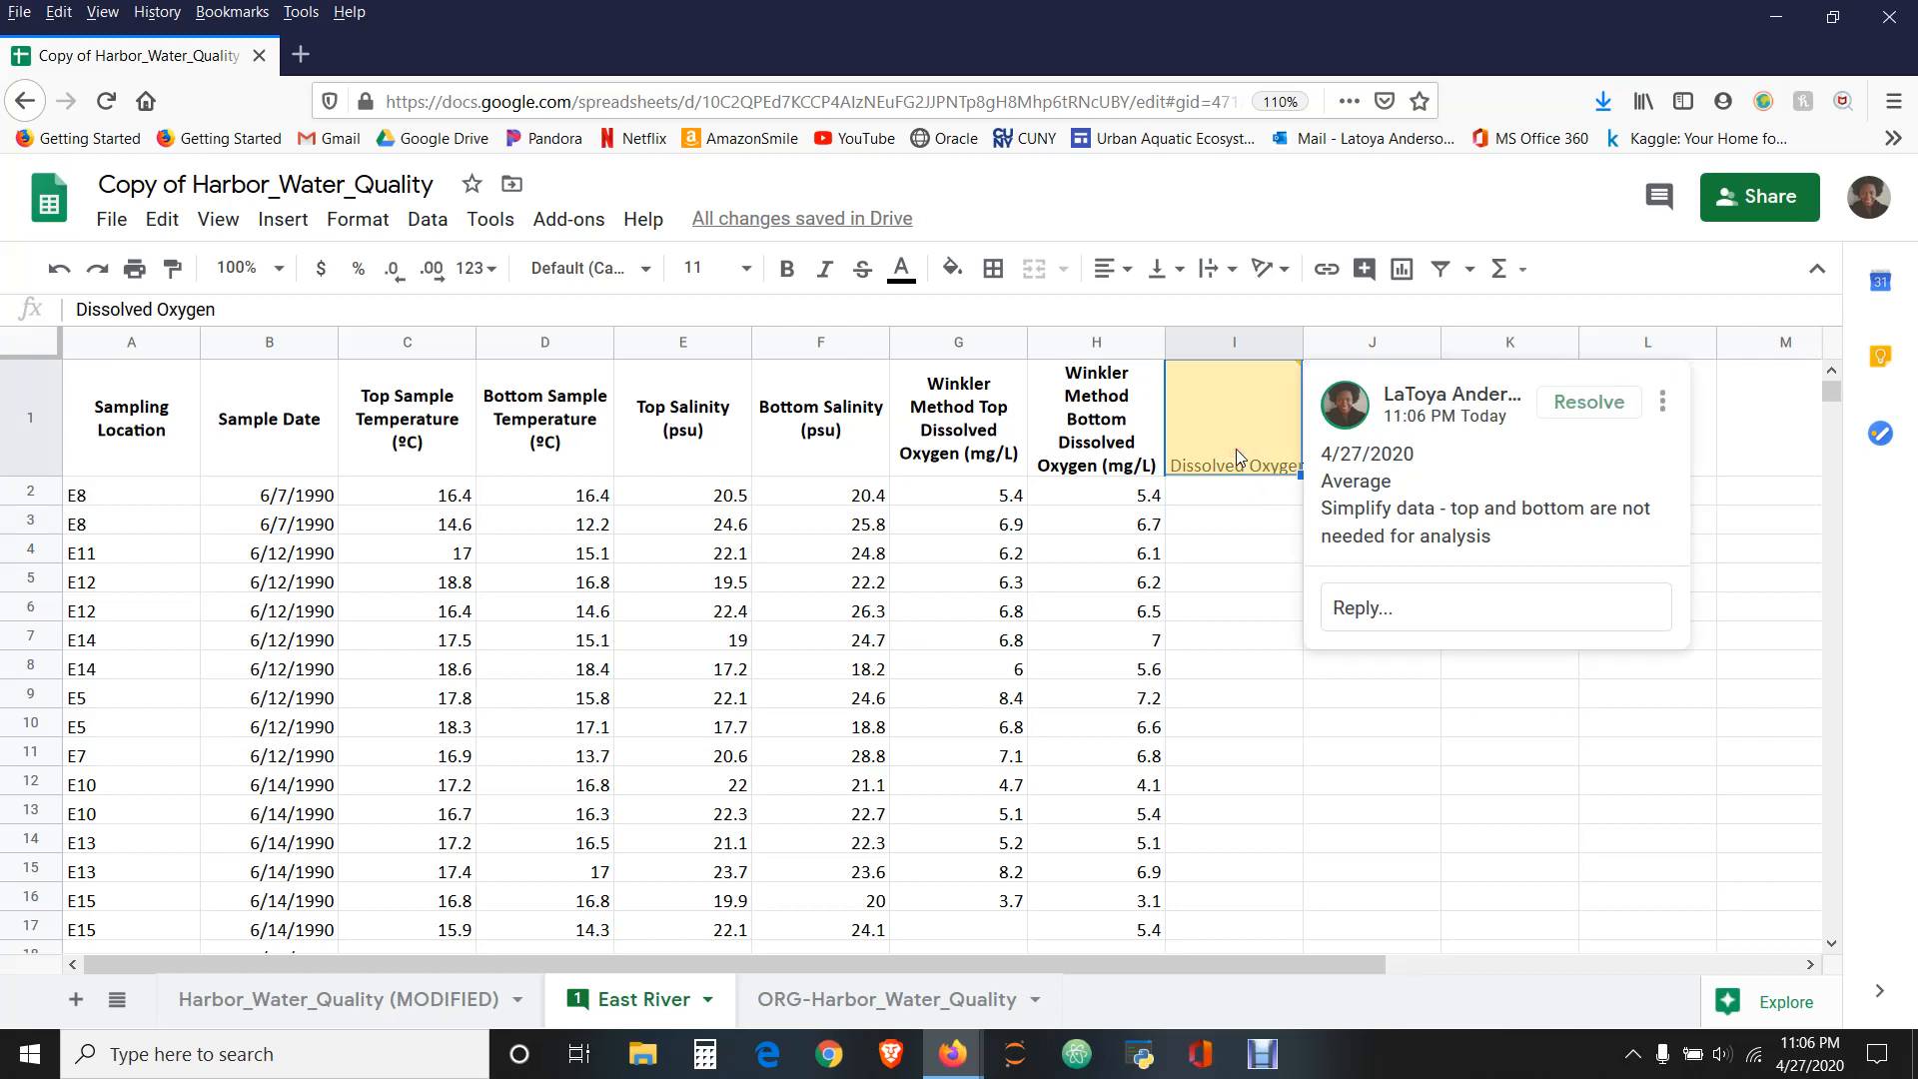
- Make the Dissolved Oxygen heading in I1 bold, like the Winkler Method headings beside it
left_click(945, 425)
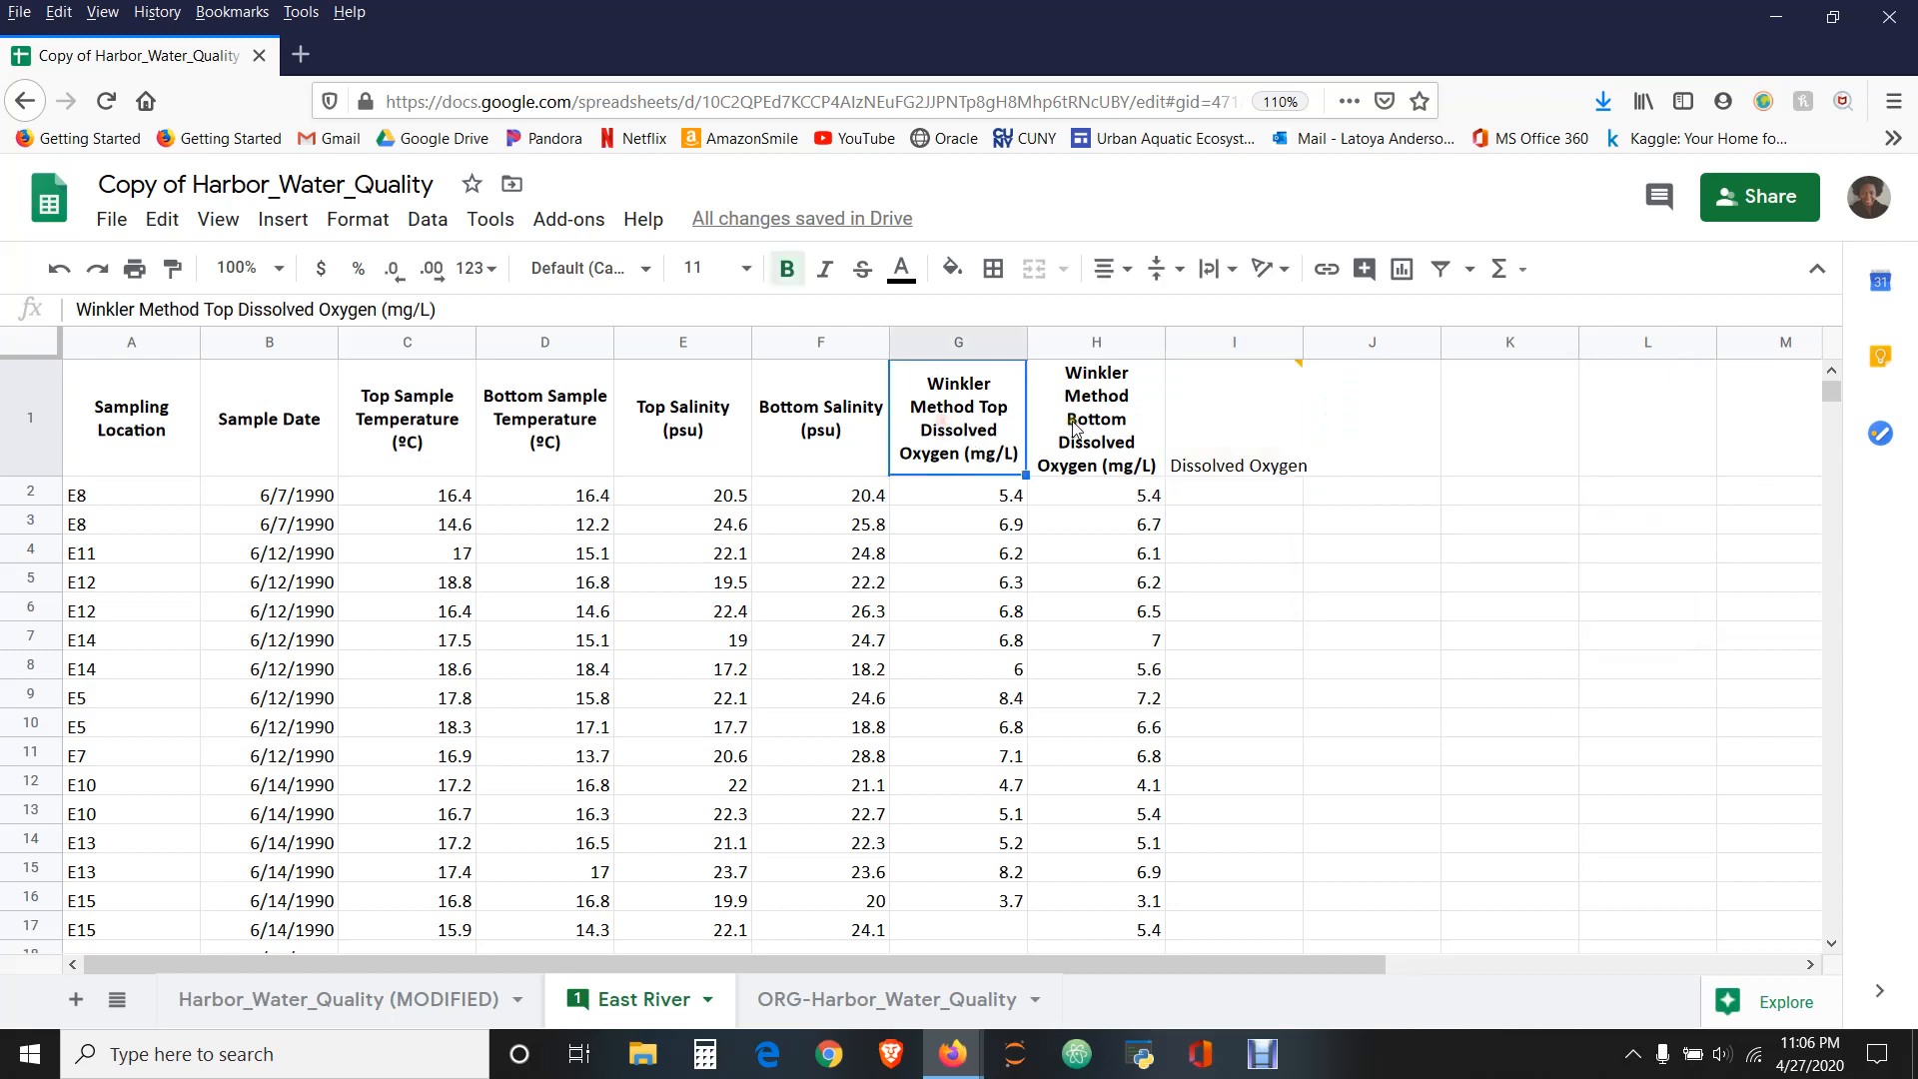
left_click(1074, 428)
left_click(1244, 427)
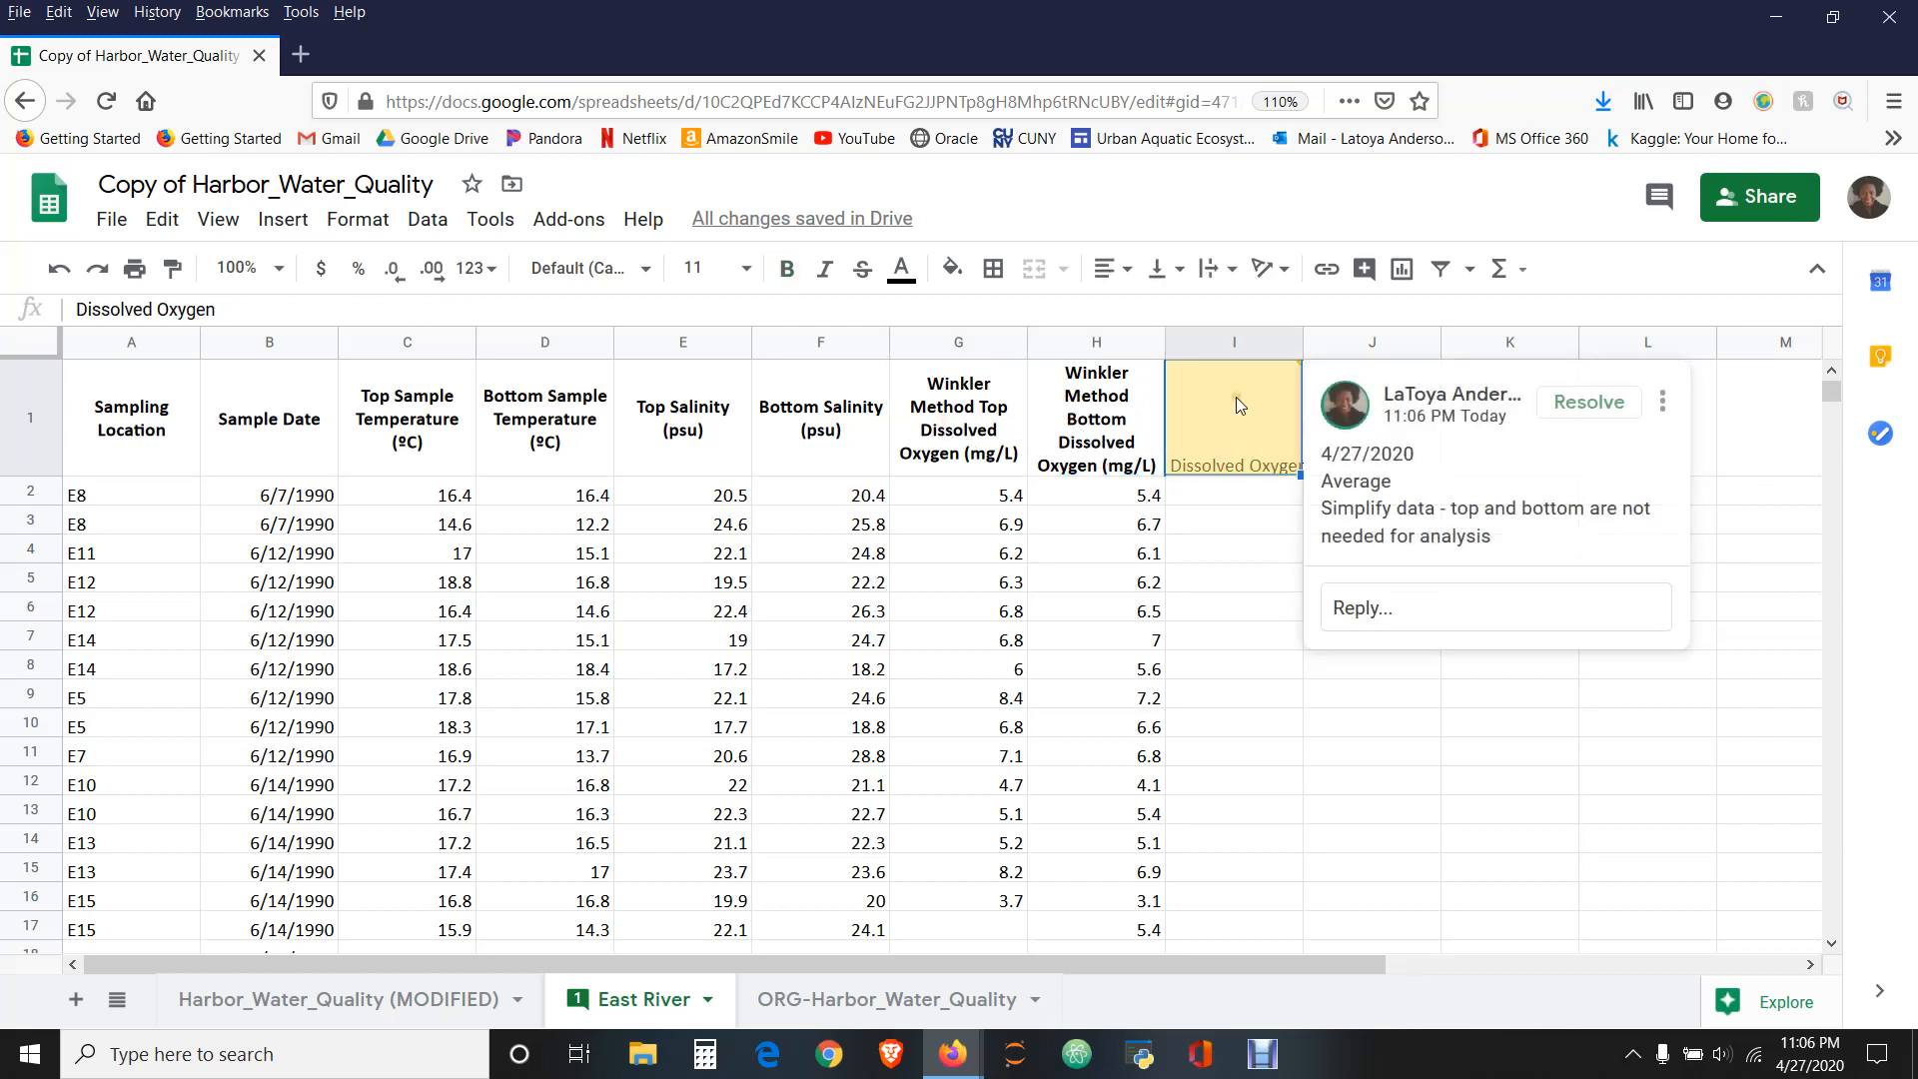
key("ctrl+b")
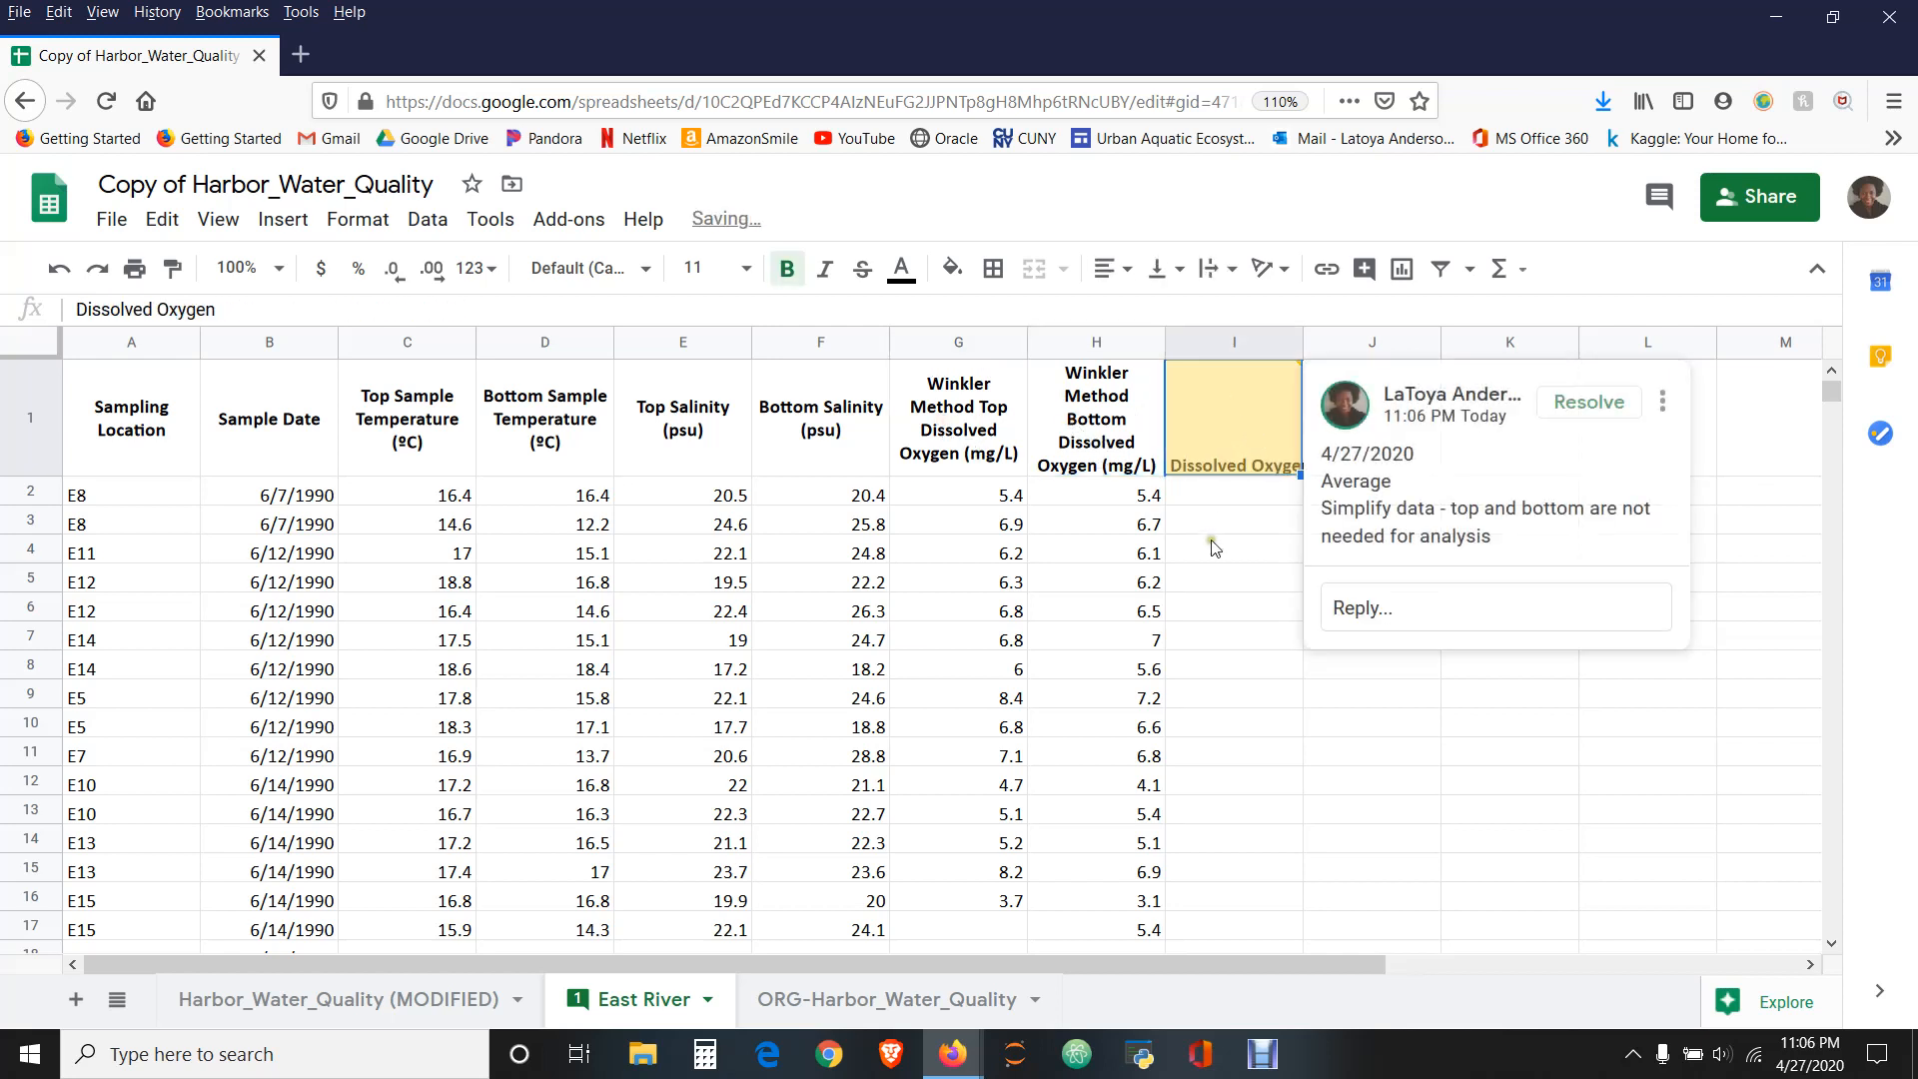
left_click(1214, 548)
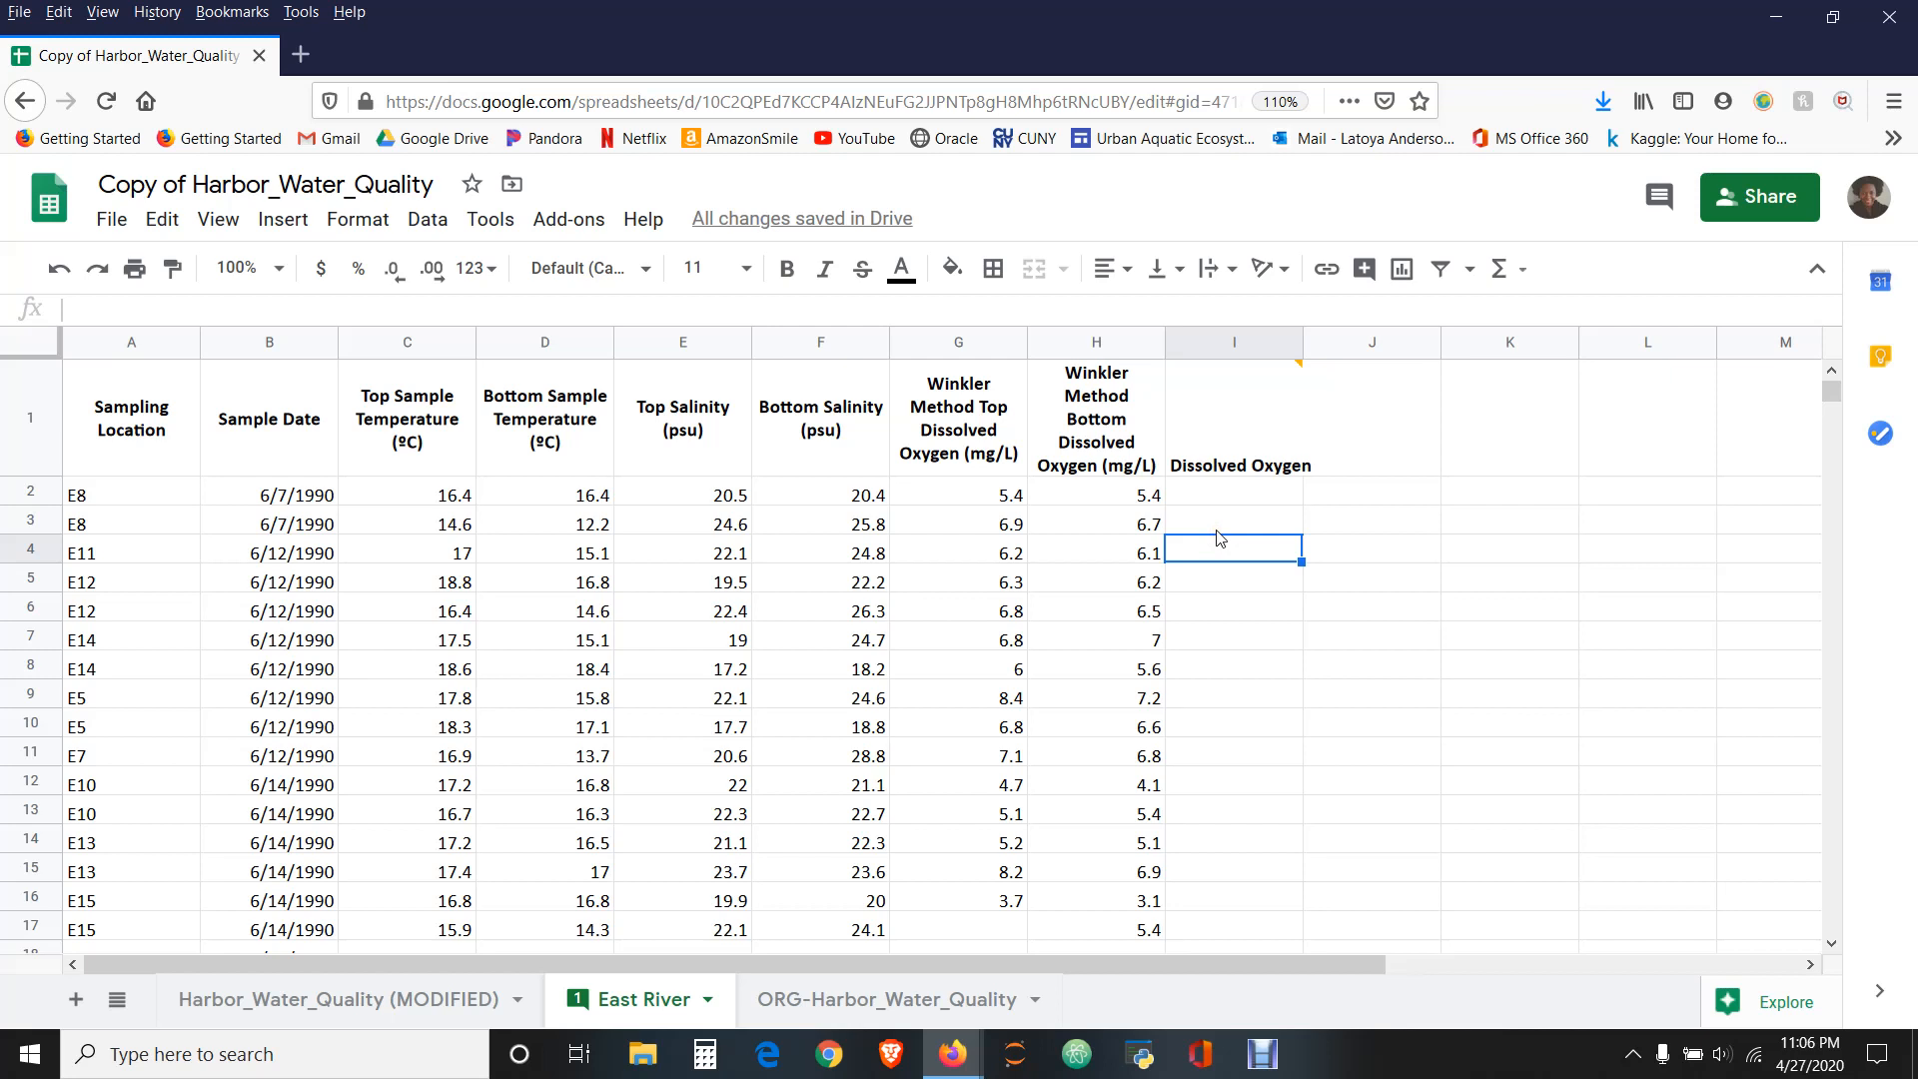
- Hide columns G and H, the top and bottom Winkler Method dissolved oxygen columns
left_click(917, 343)
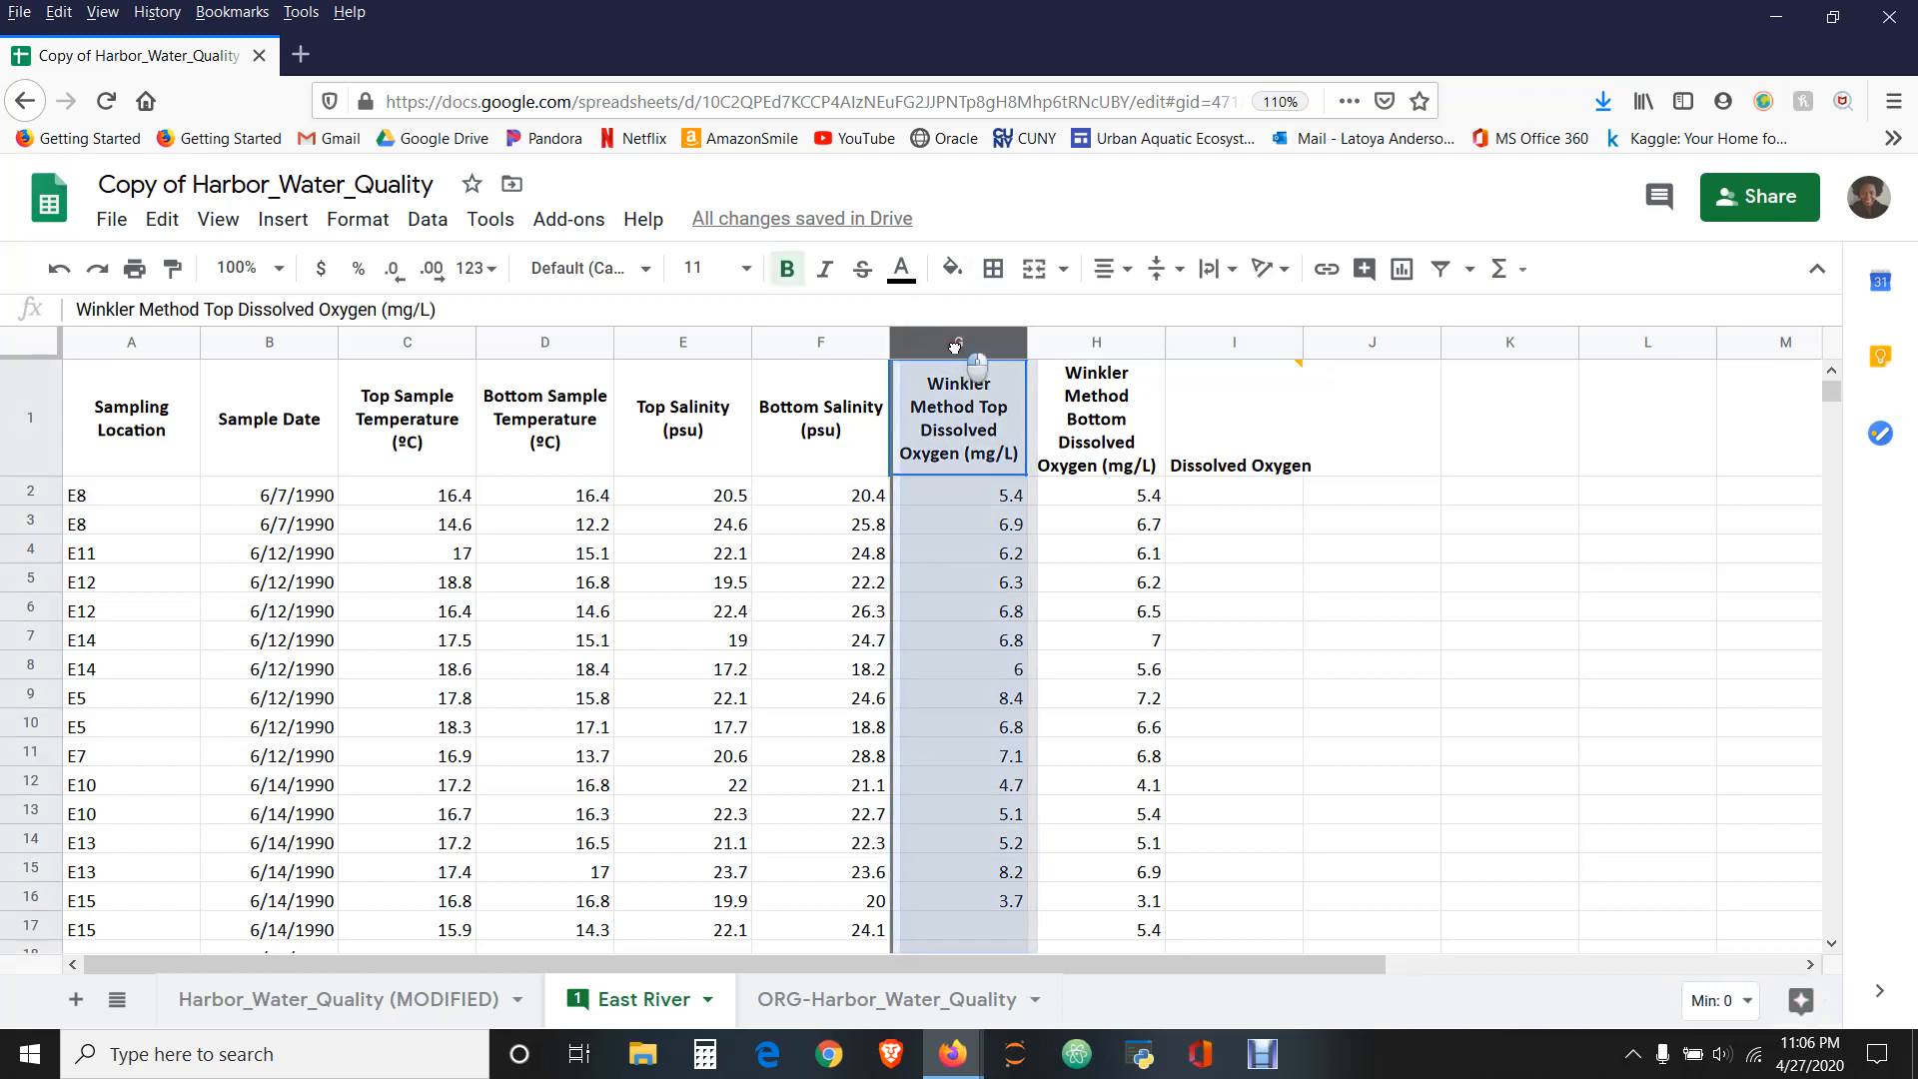
left_click(1094, 345, "shift")
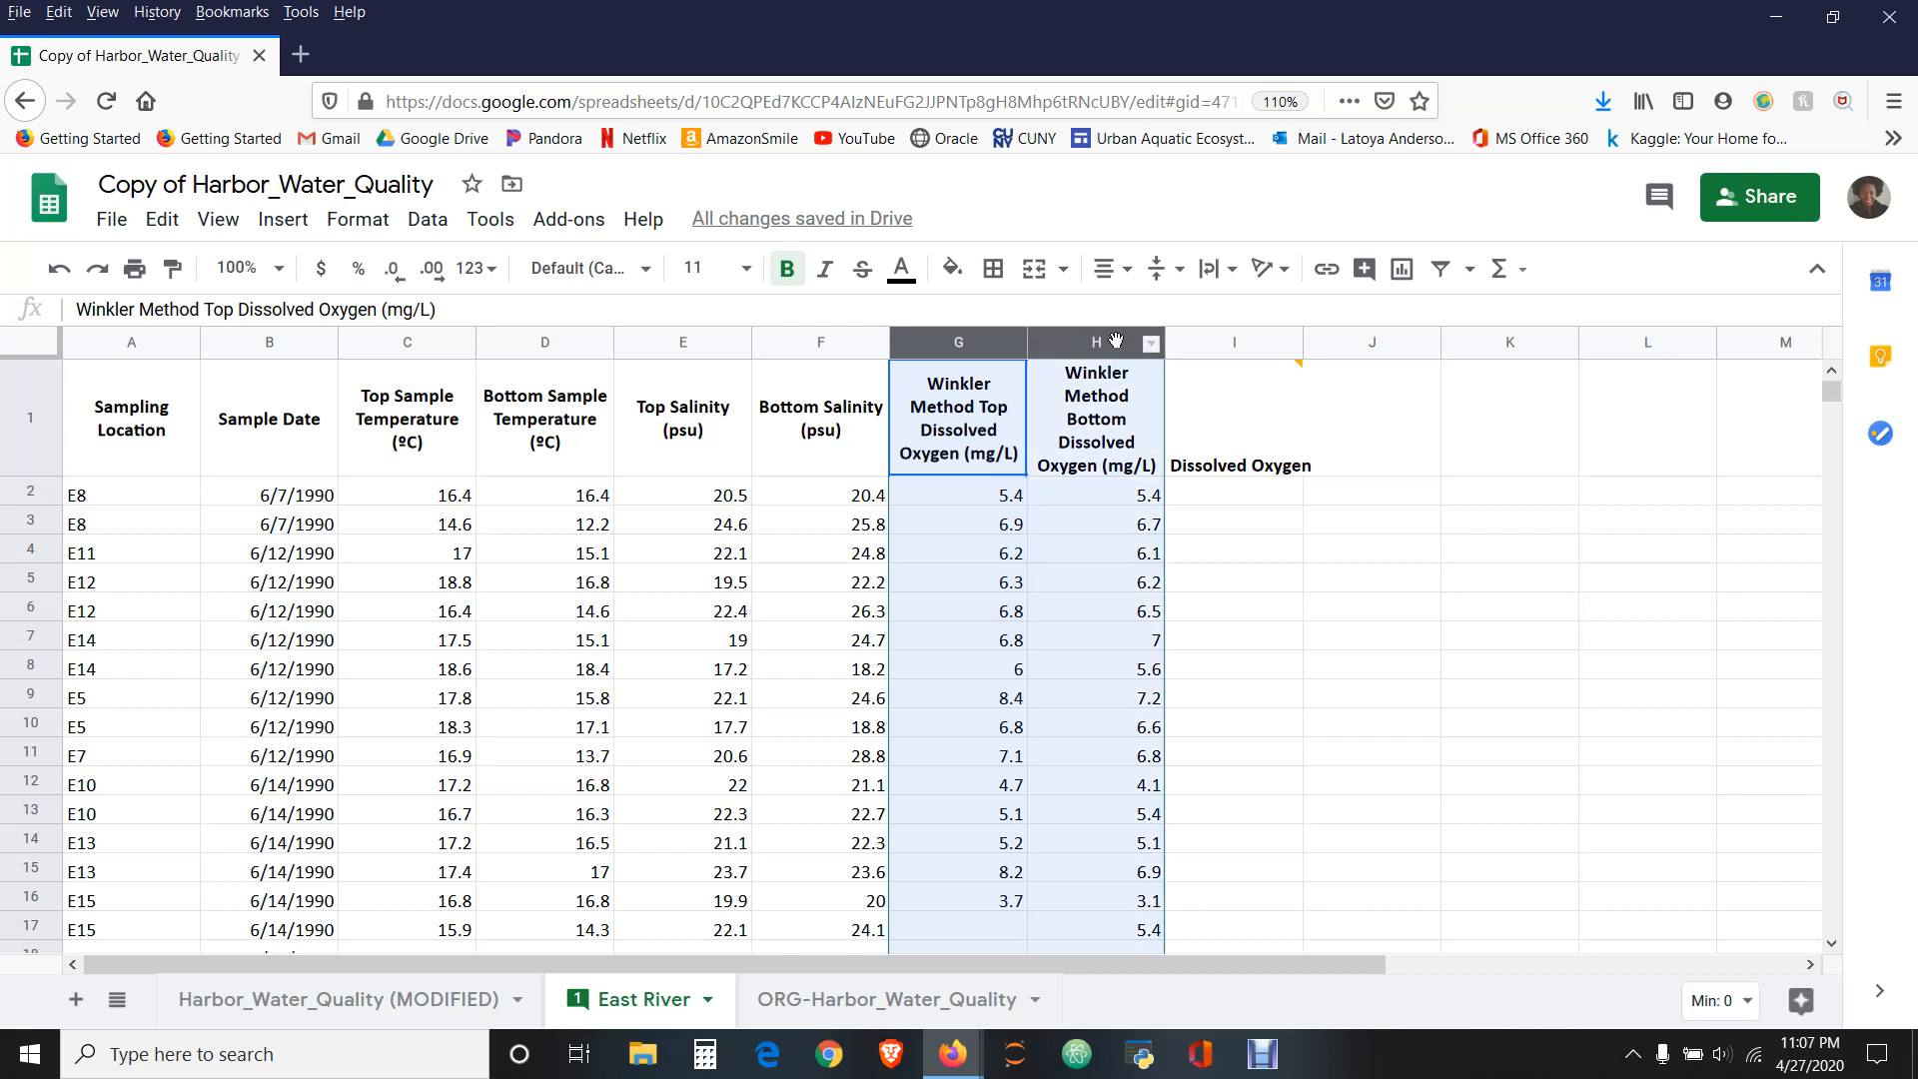
left_click(1154, 349)
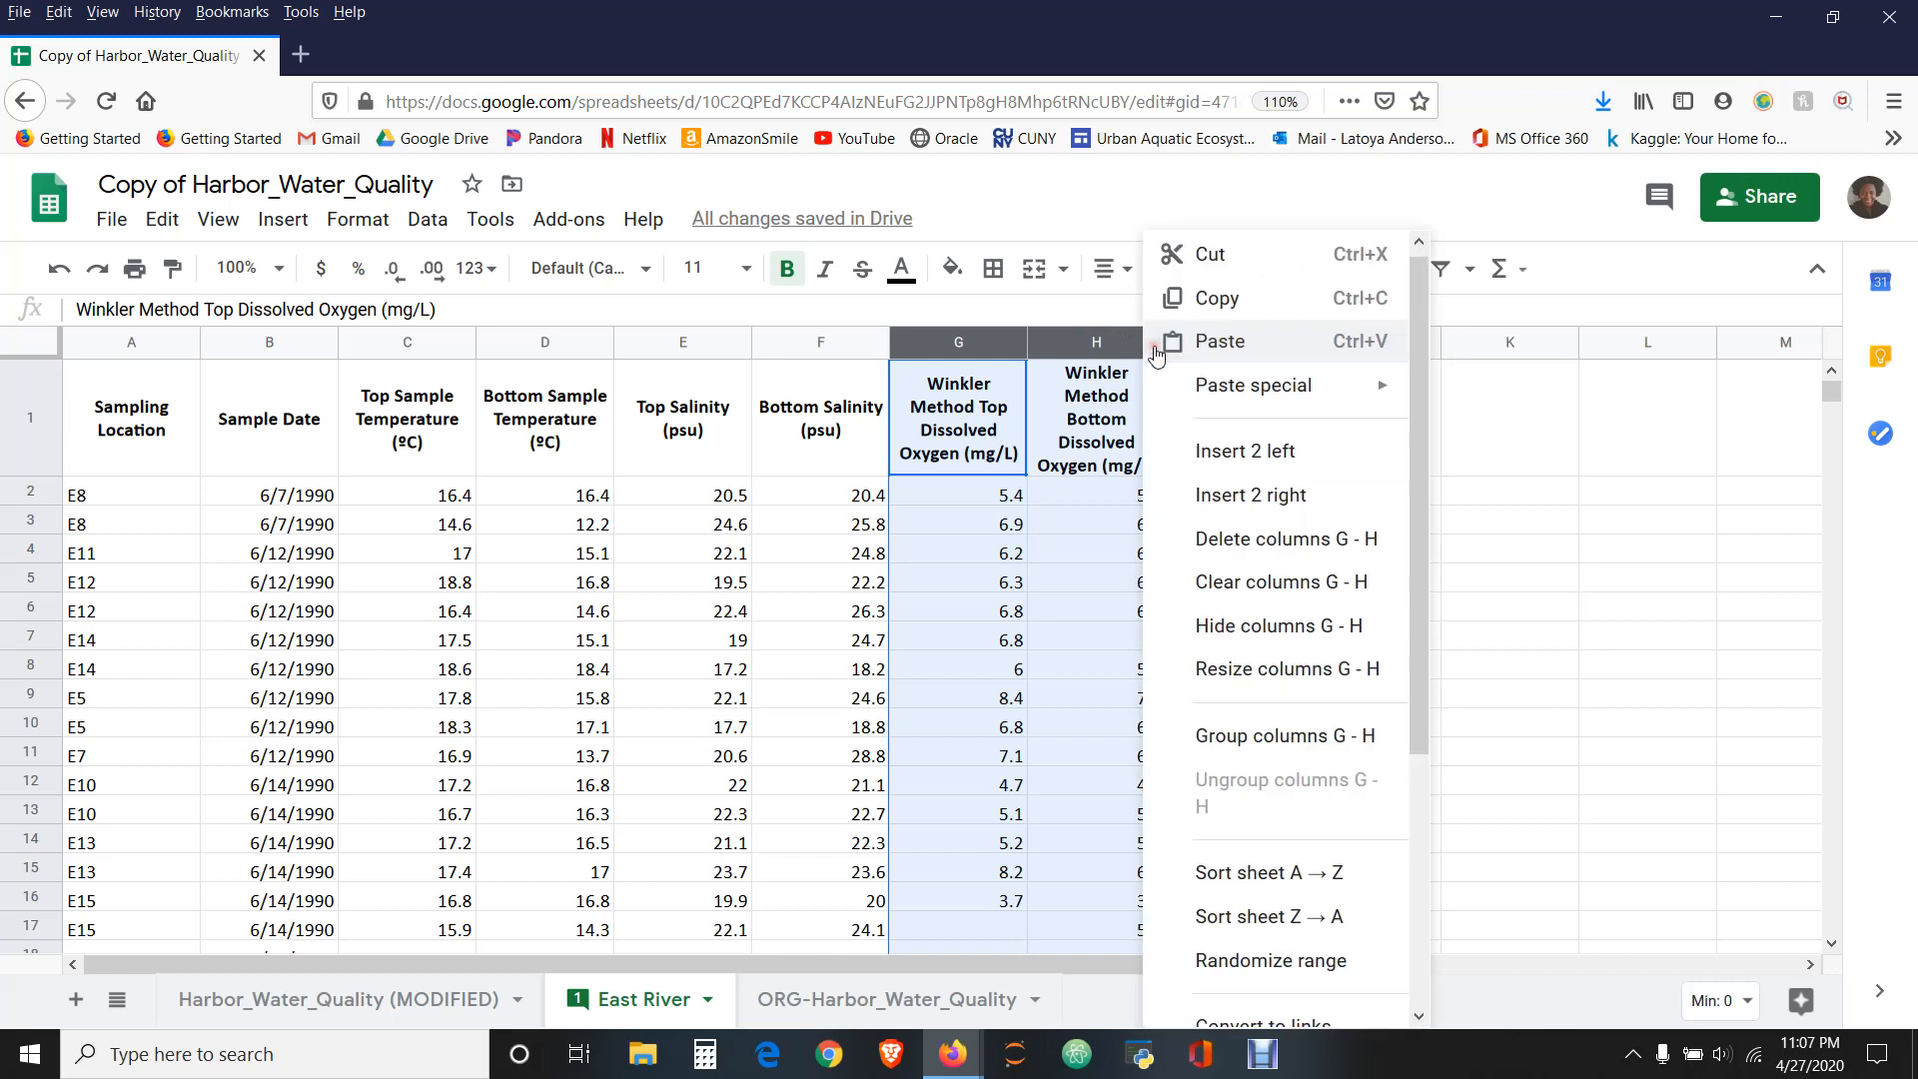
left_click(1083, 350)
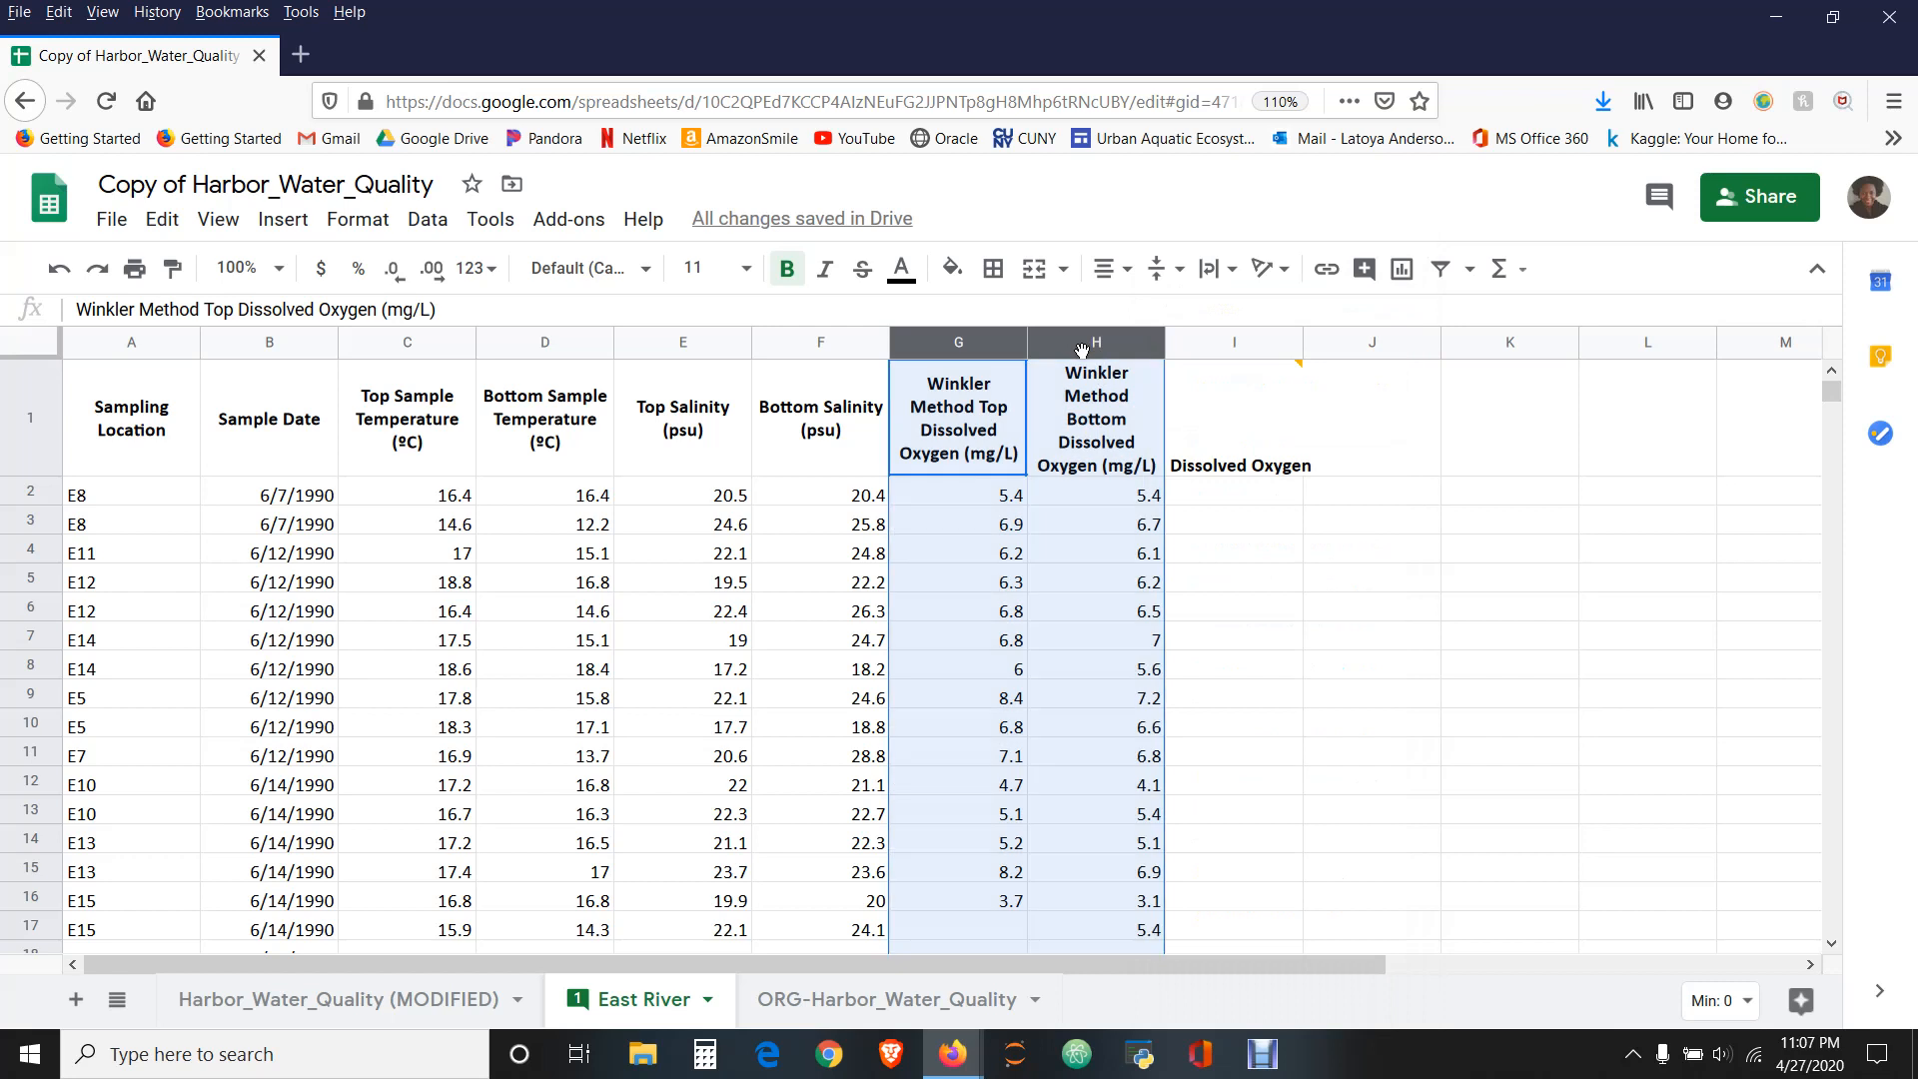
right_click(1083, 350)
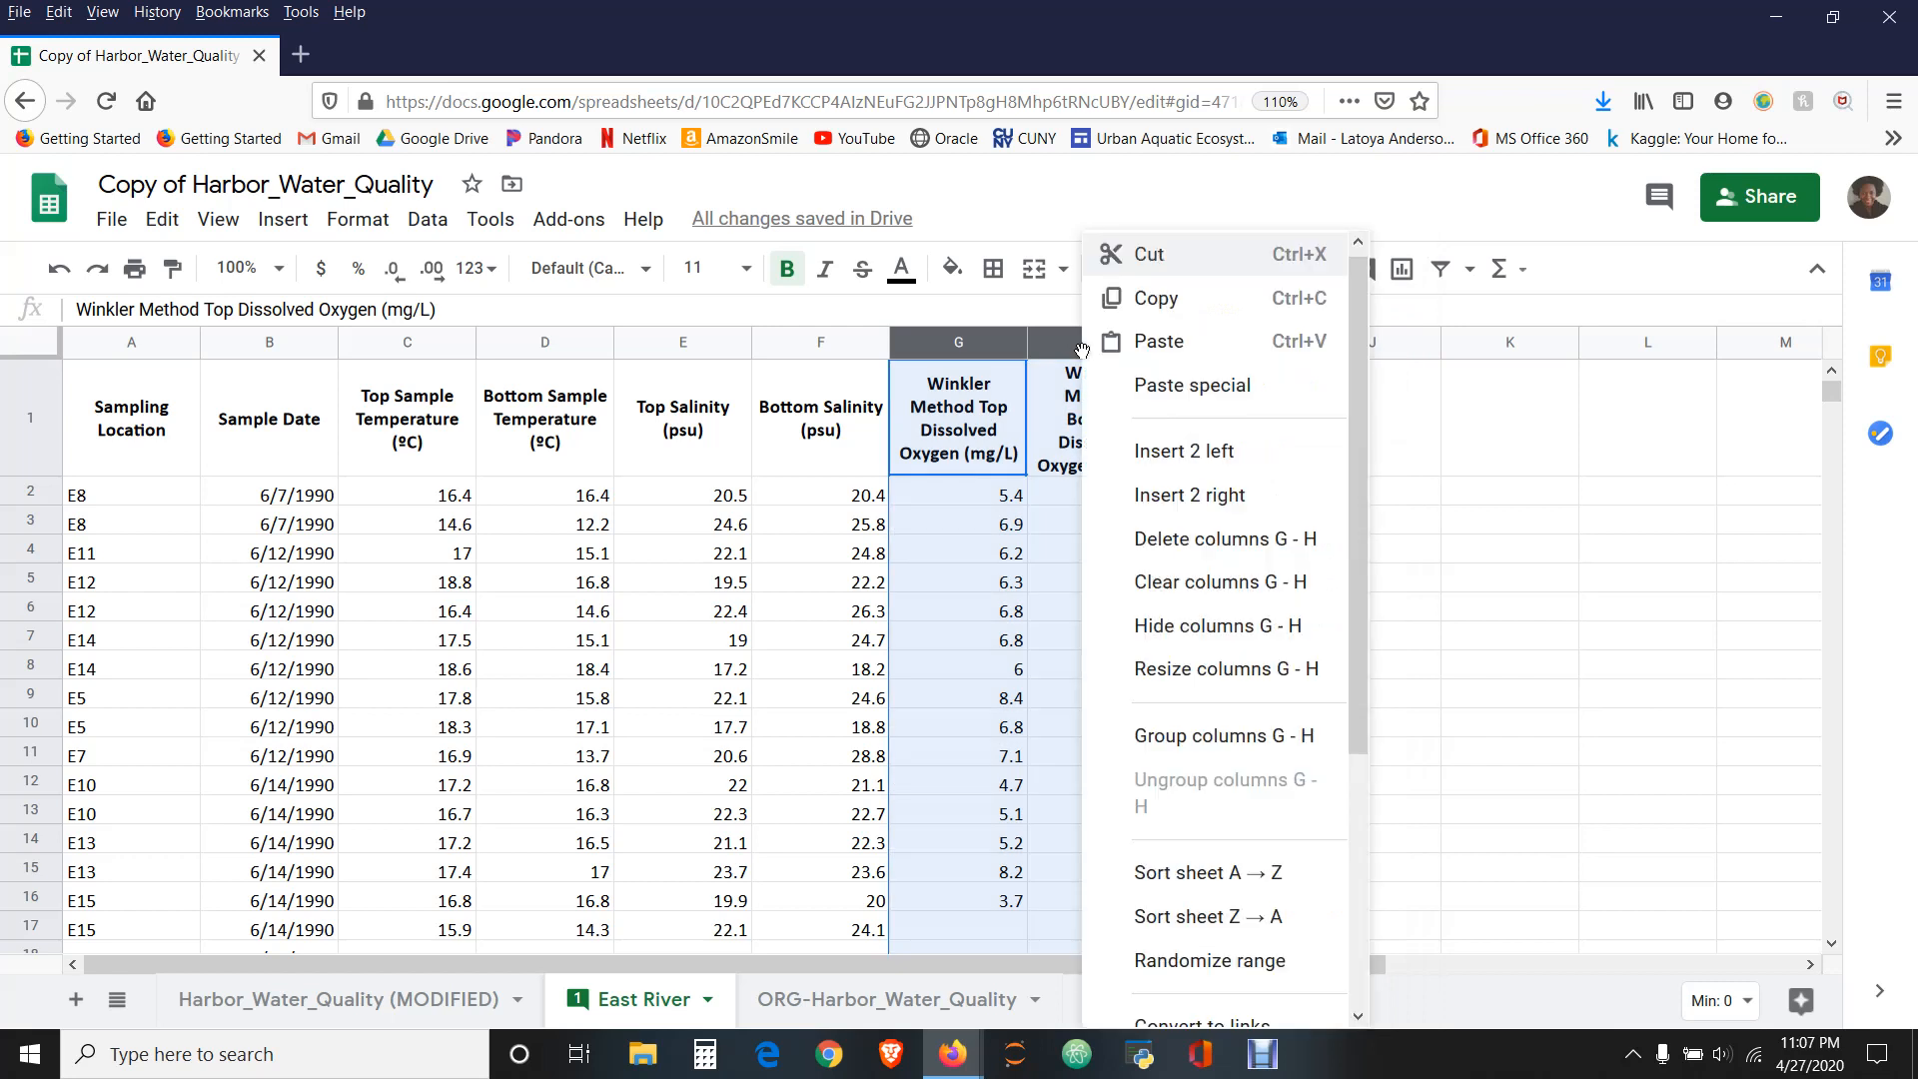
left_click(1223, 627)
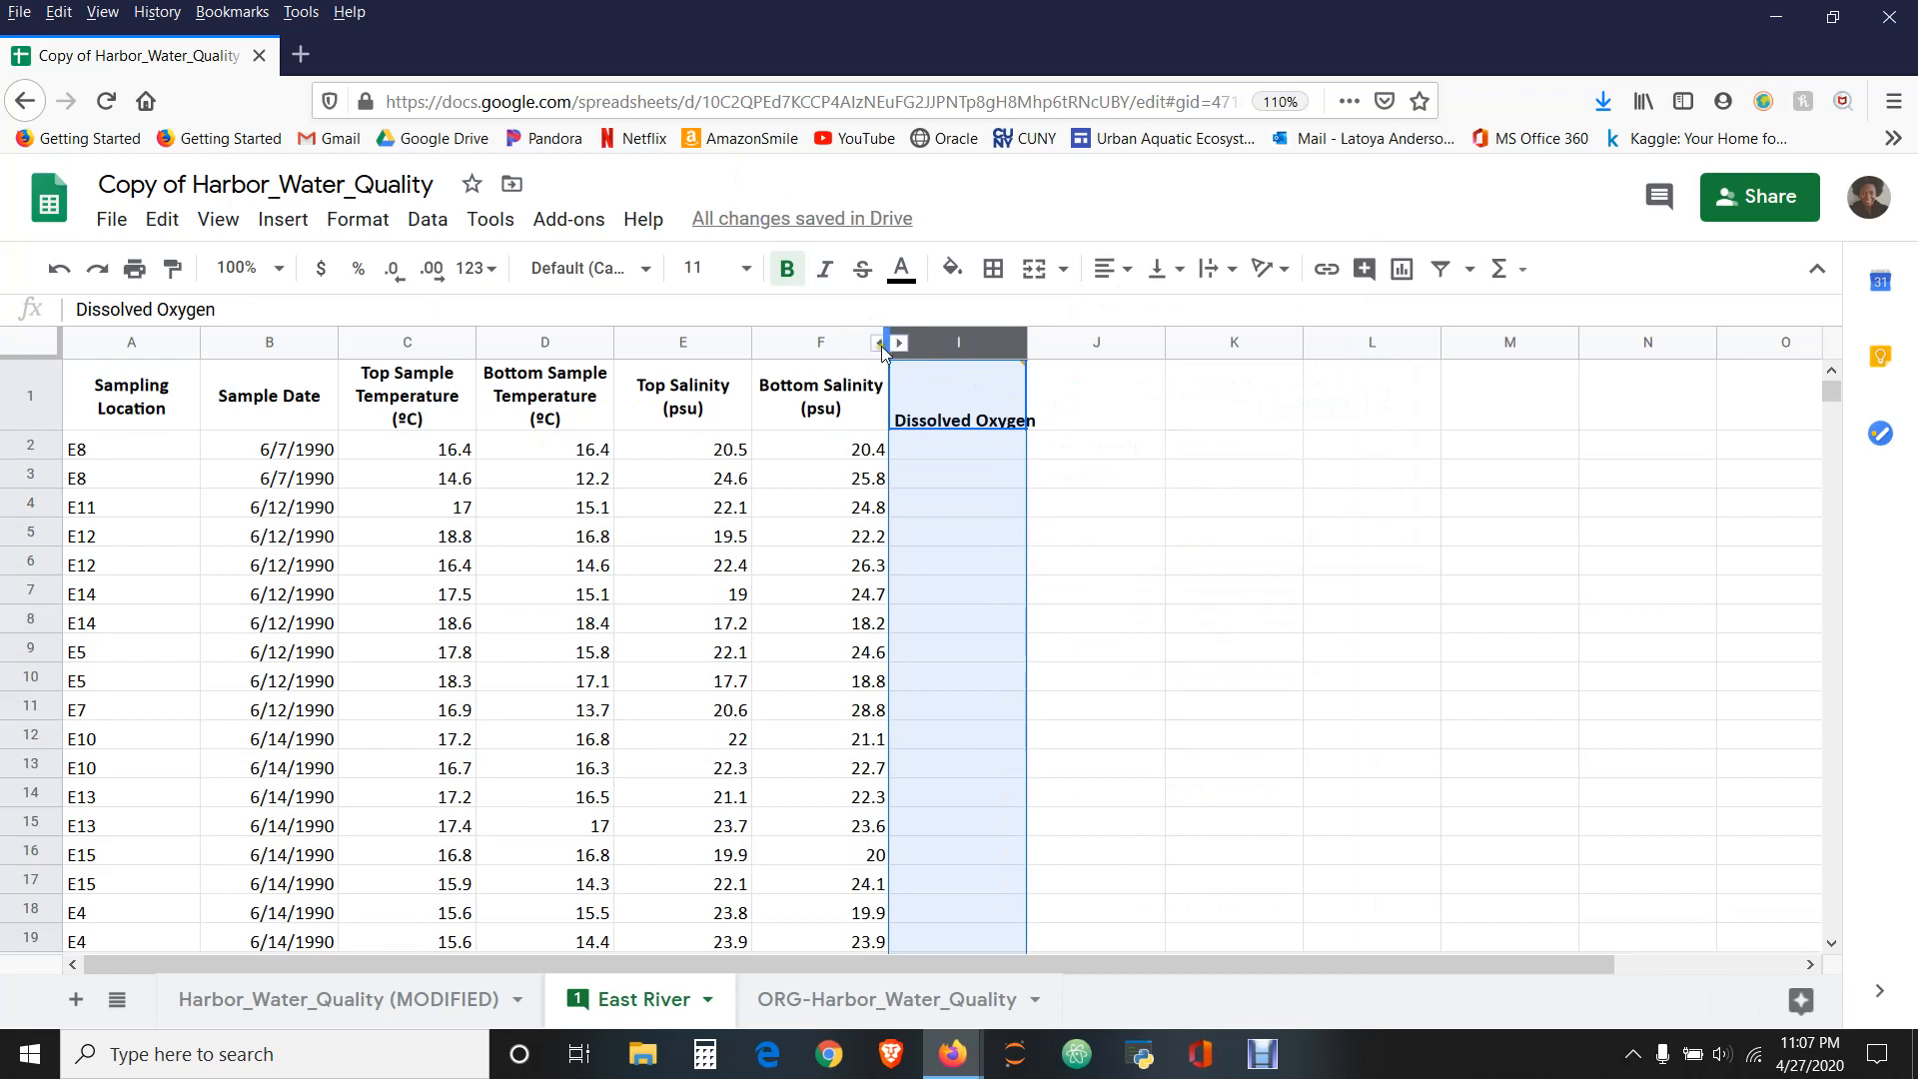
- Unhide the Winkler Method dissolved oxygen columns G and H
left_click(900, 347)
left_click_drag(894, 344, 879, 346)
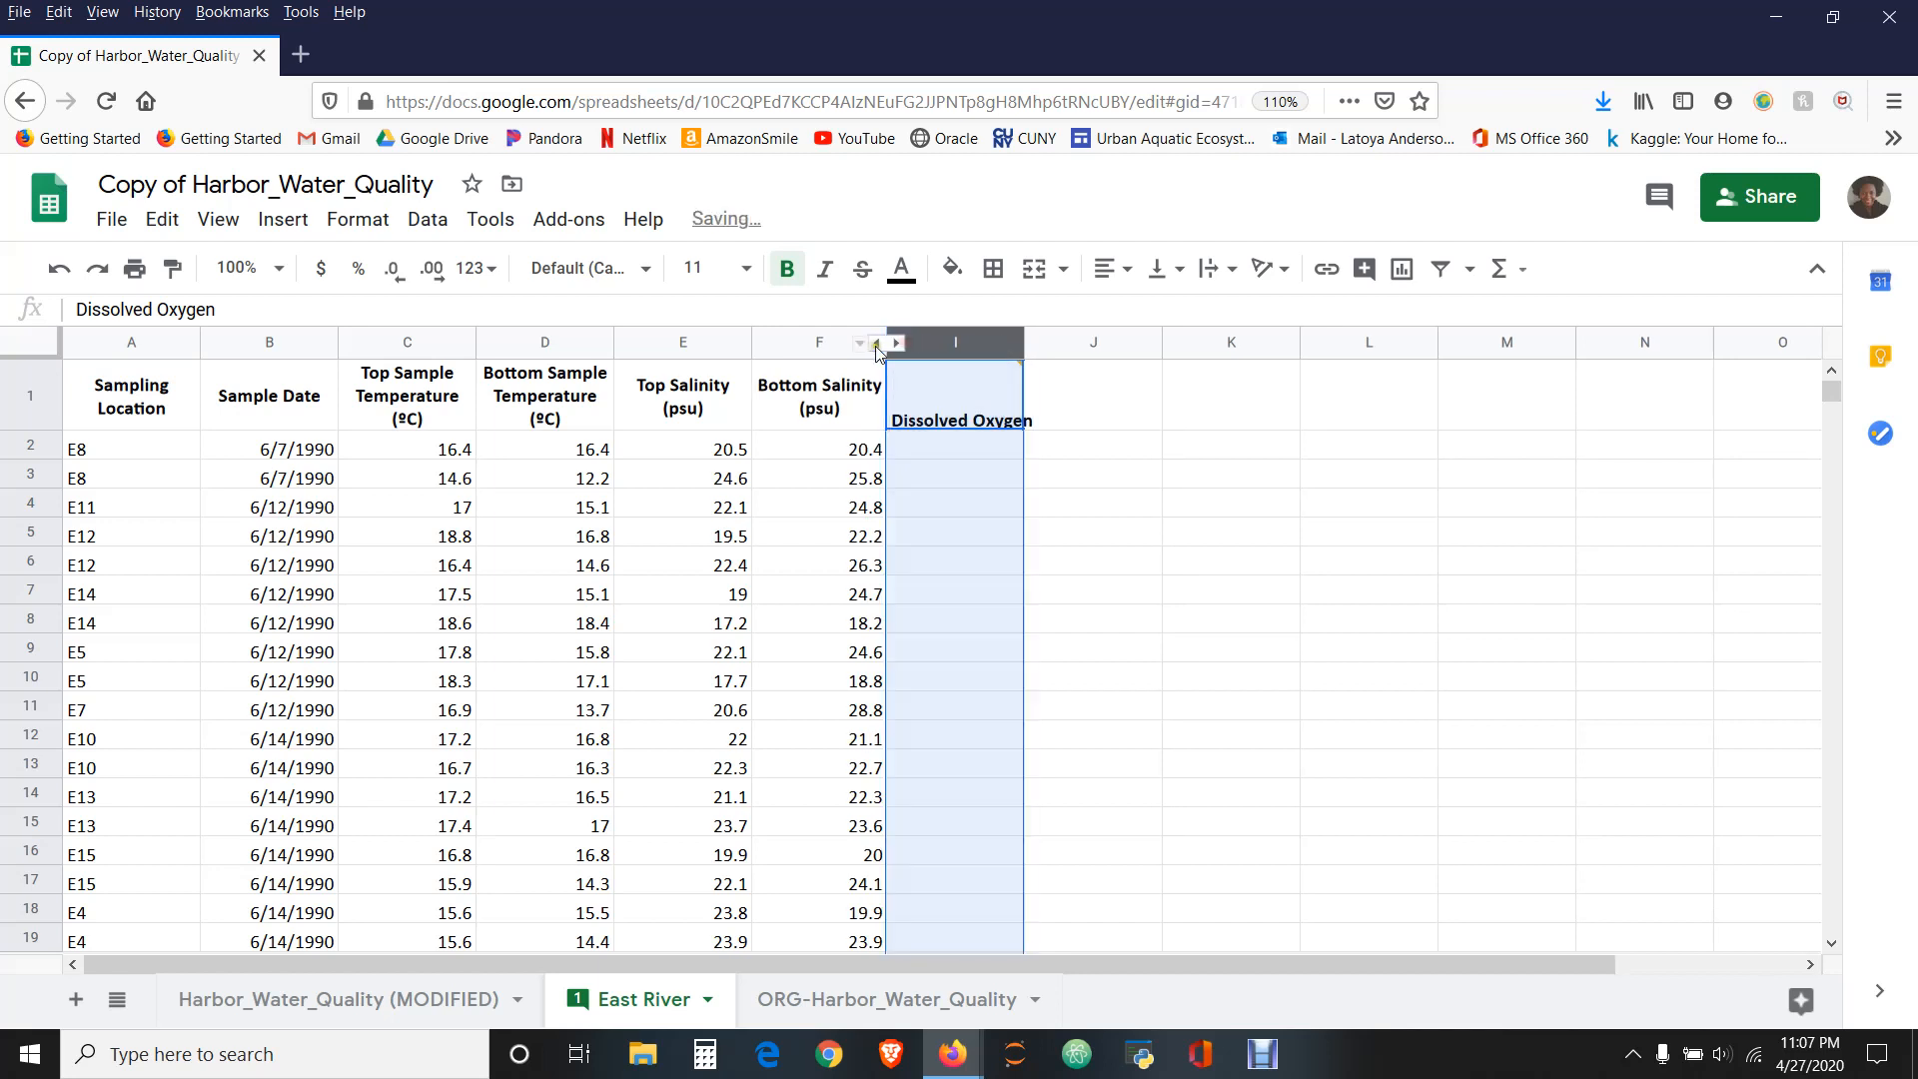
left_click(875, 344)
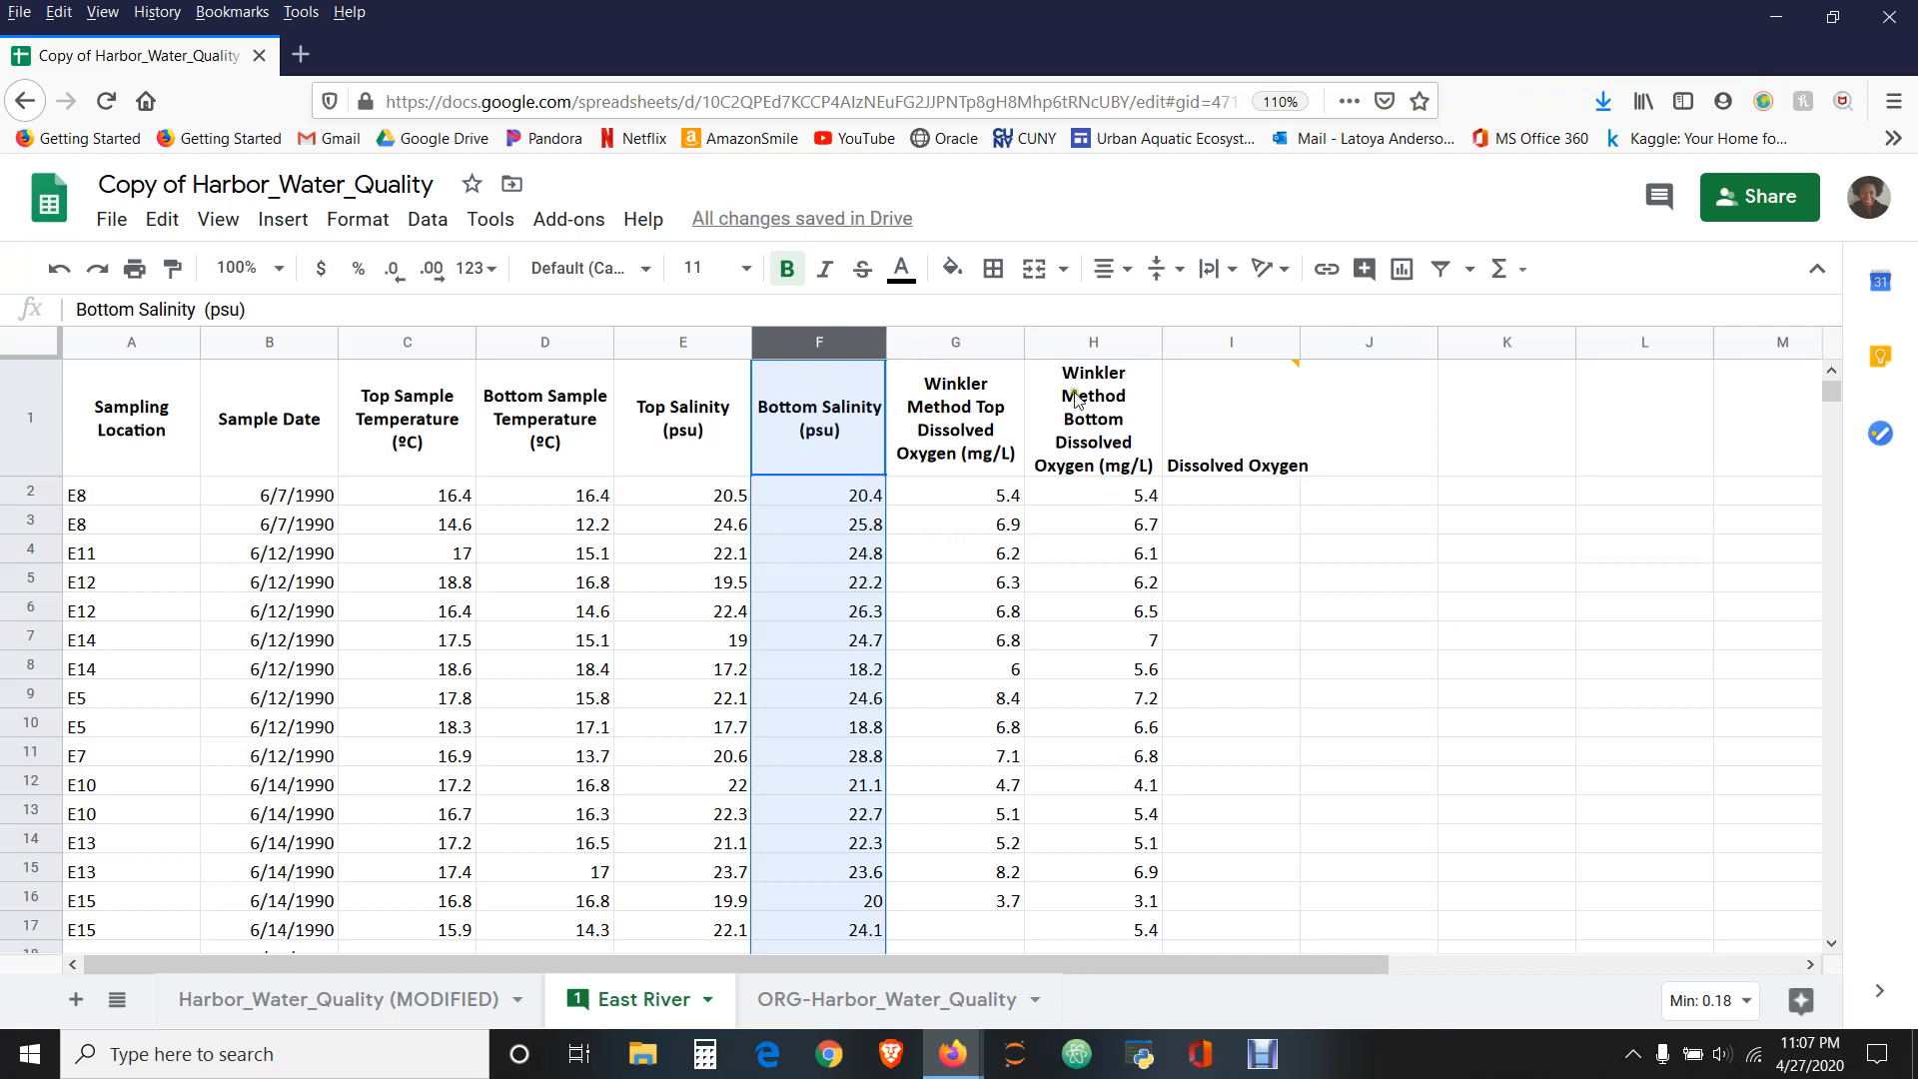
- Auto-fit the width of column I to its Dissolved Oxygen heading
left_click(1294, 344)
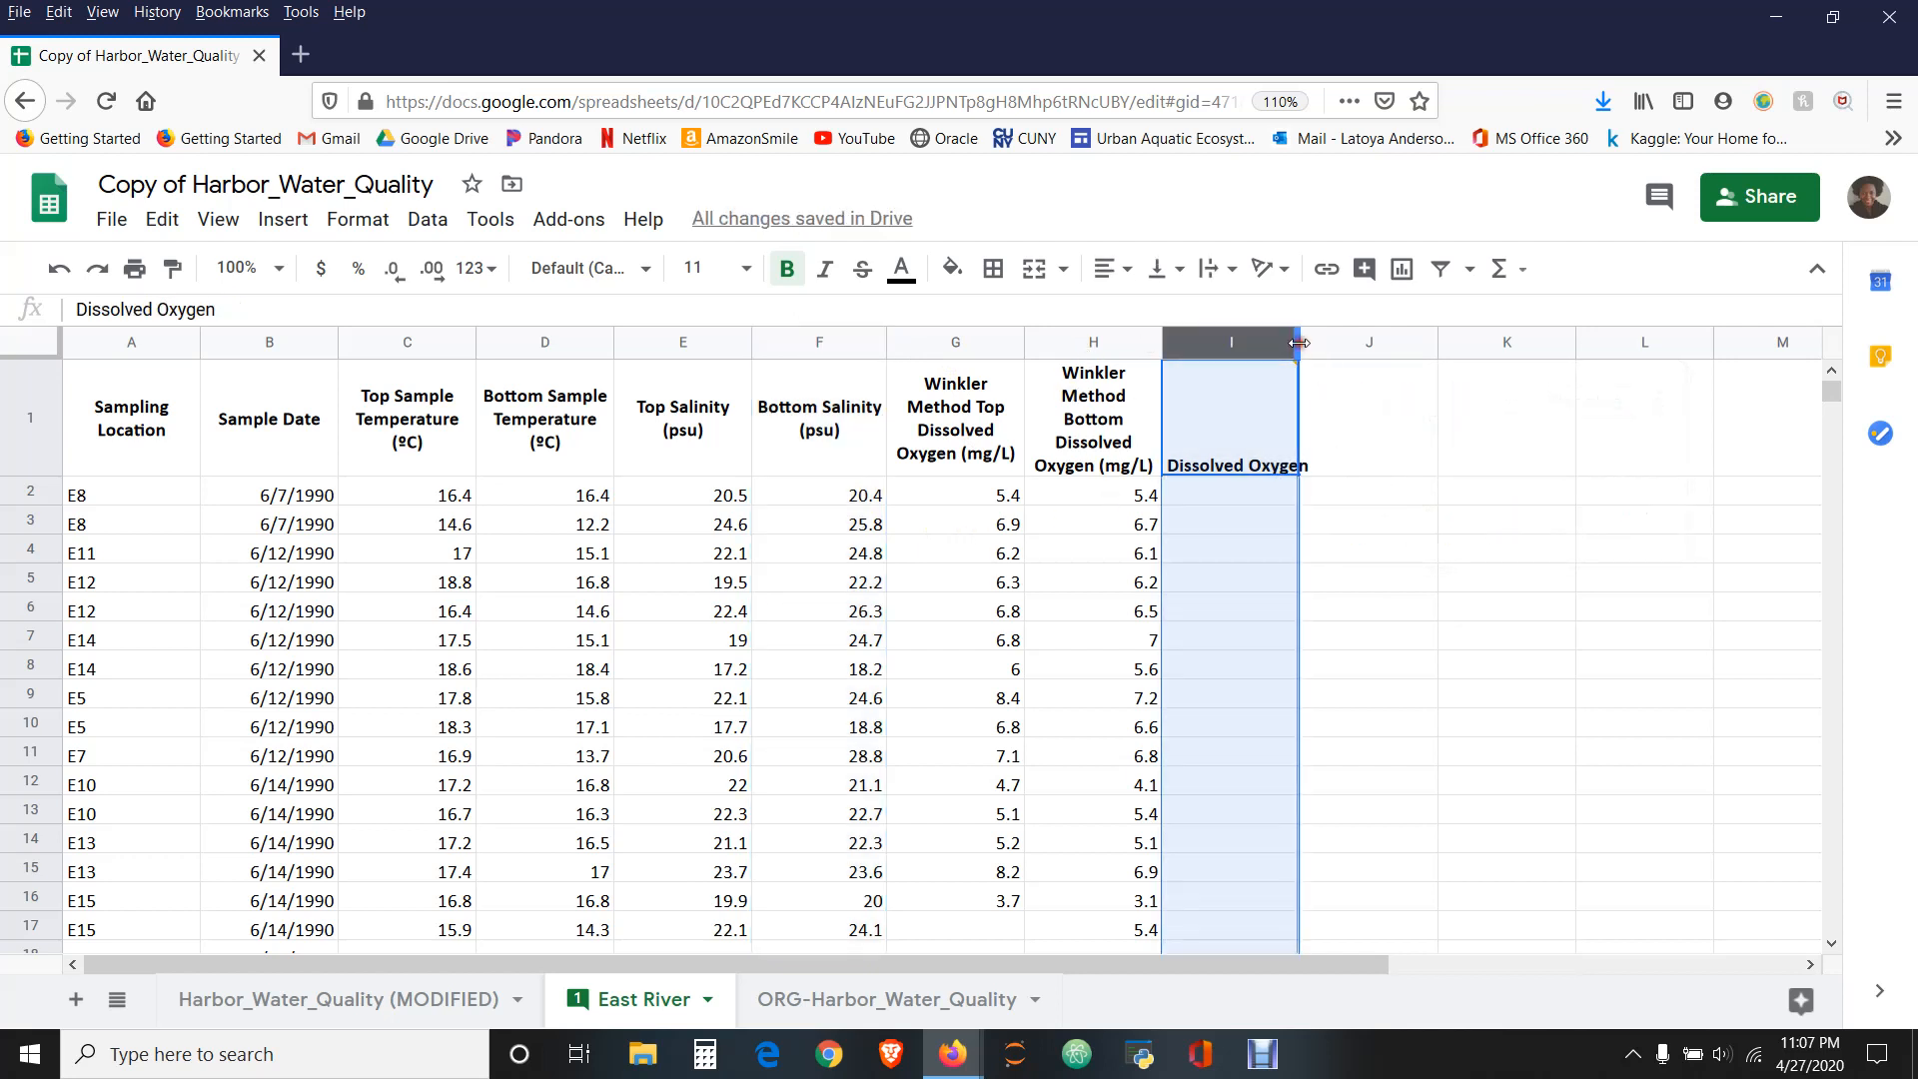
double_click(1299, 343)
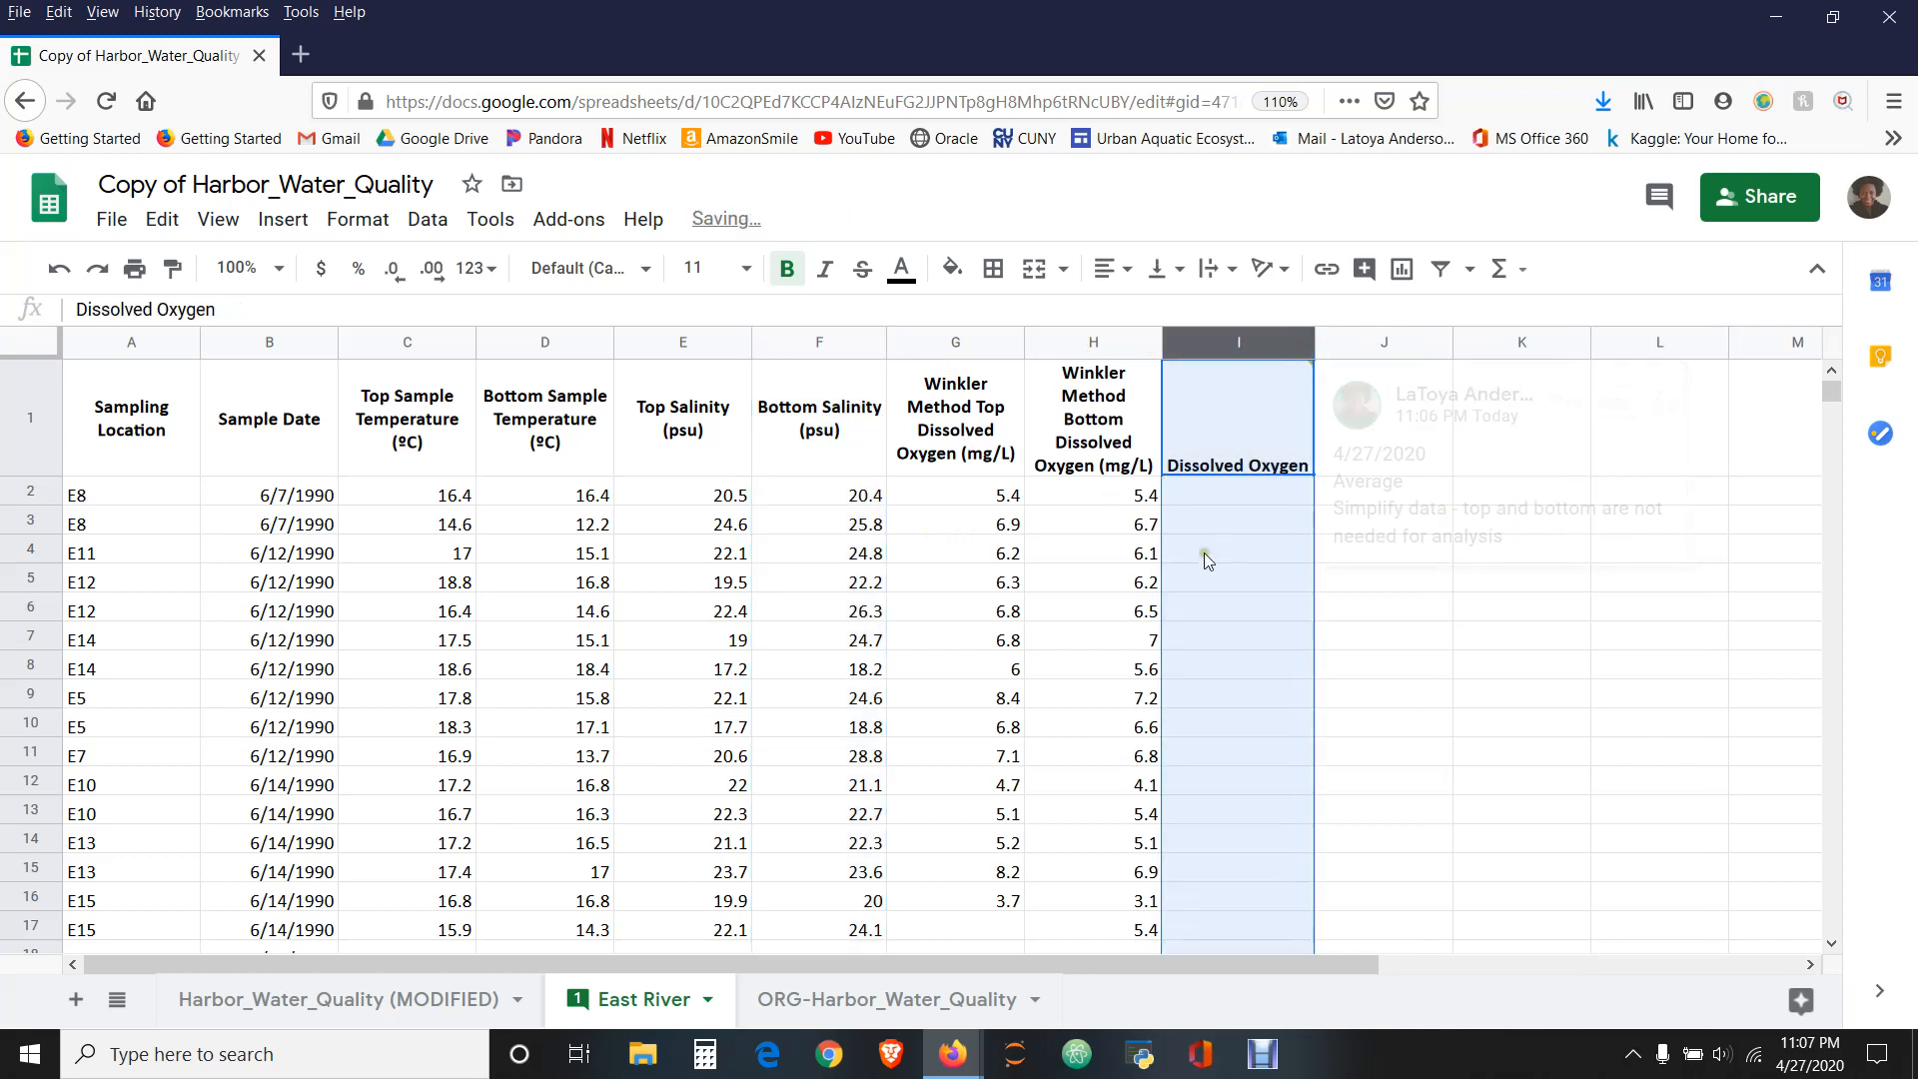
- Insert the AVERAGE function in I2, the first data cell under the Dissolved Oxygen heading
left_click(1335, 546)
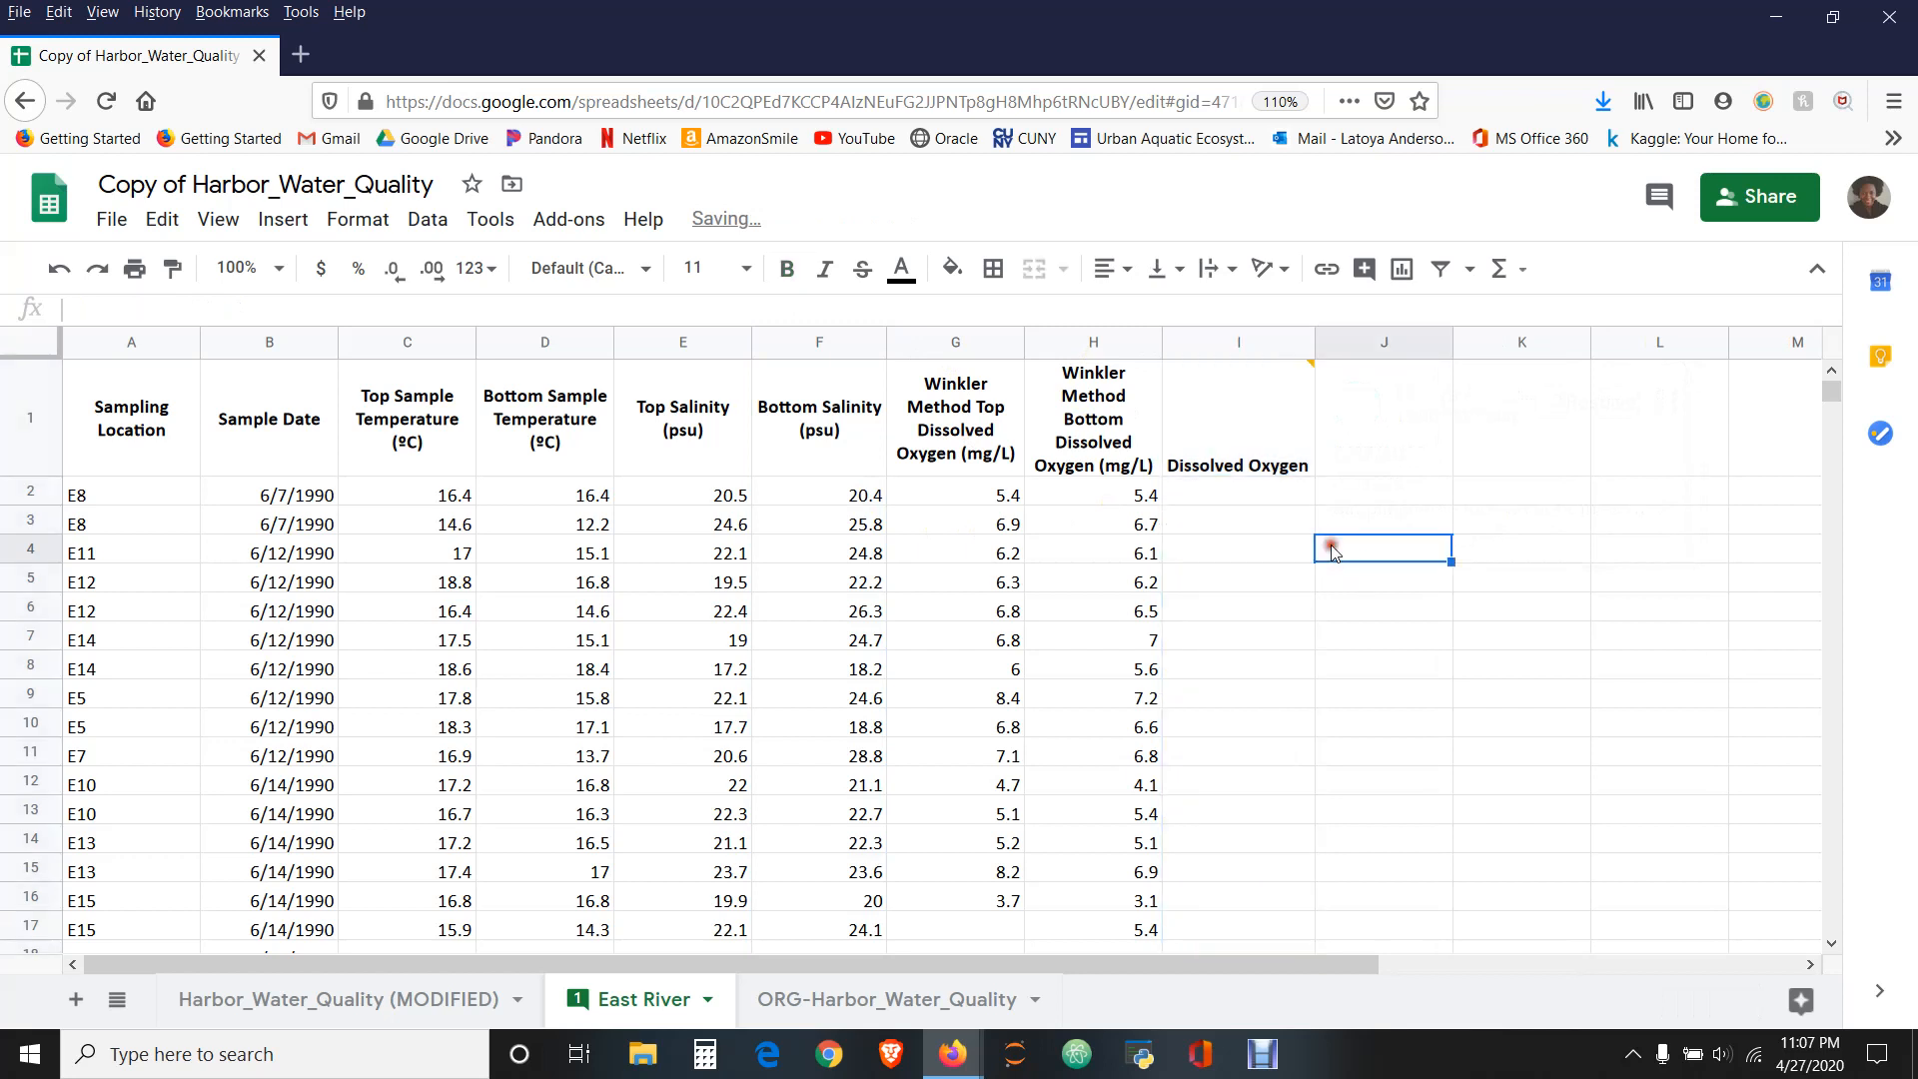
left_click(1240, 493)
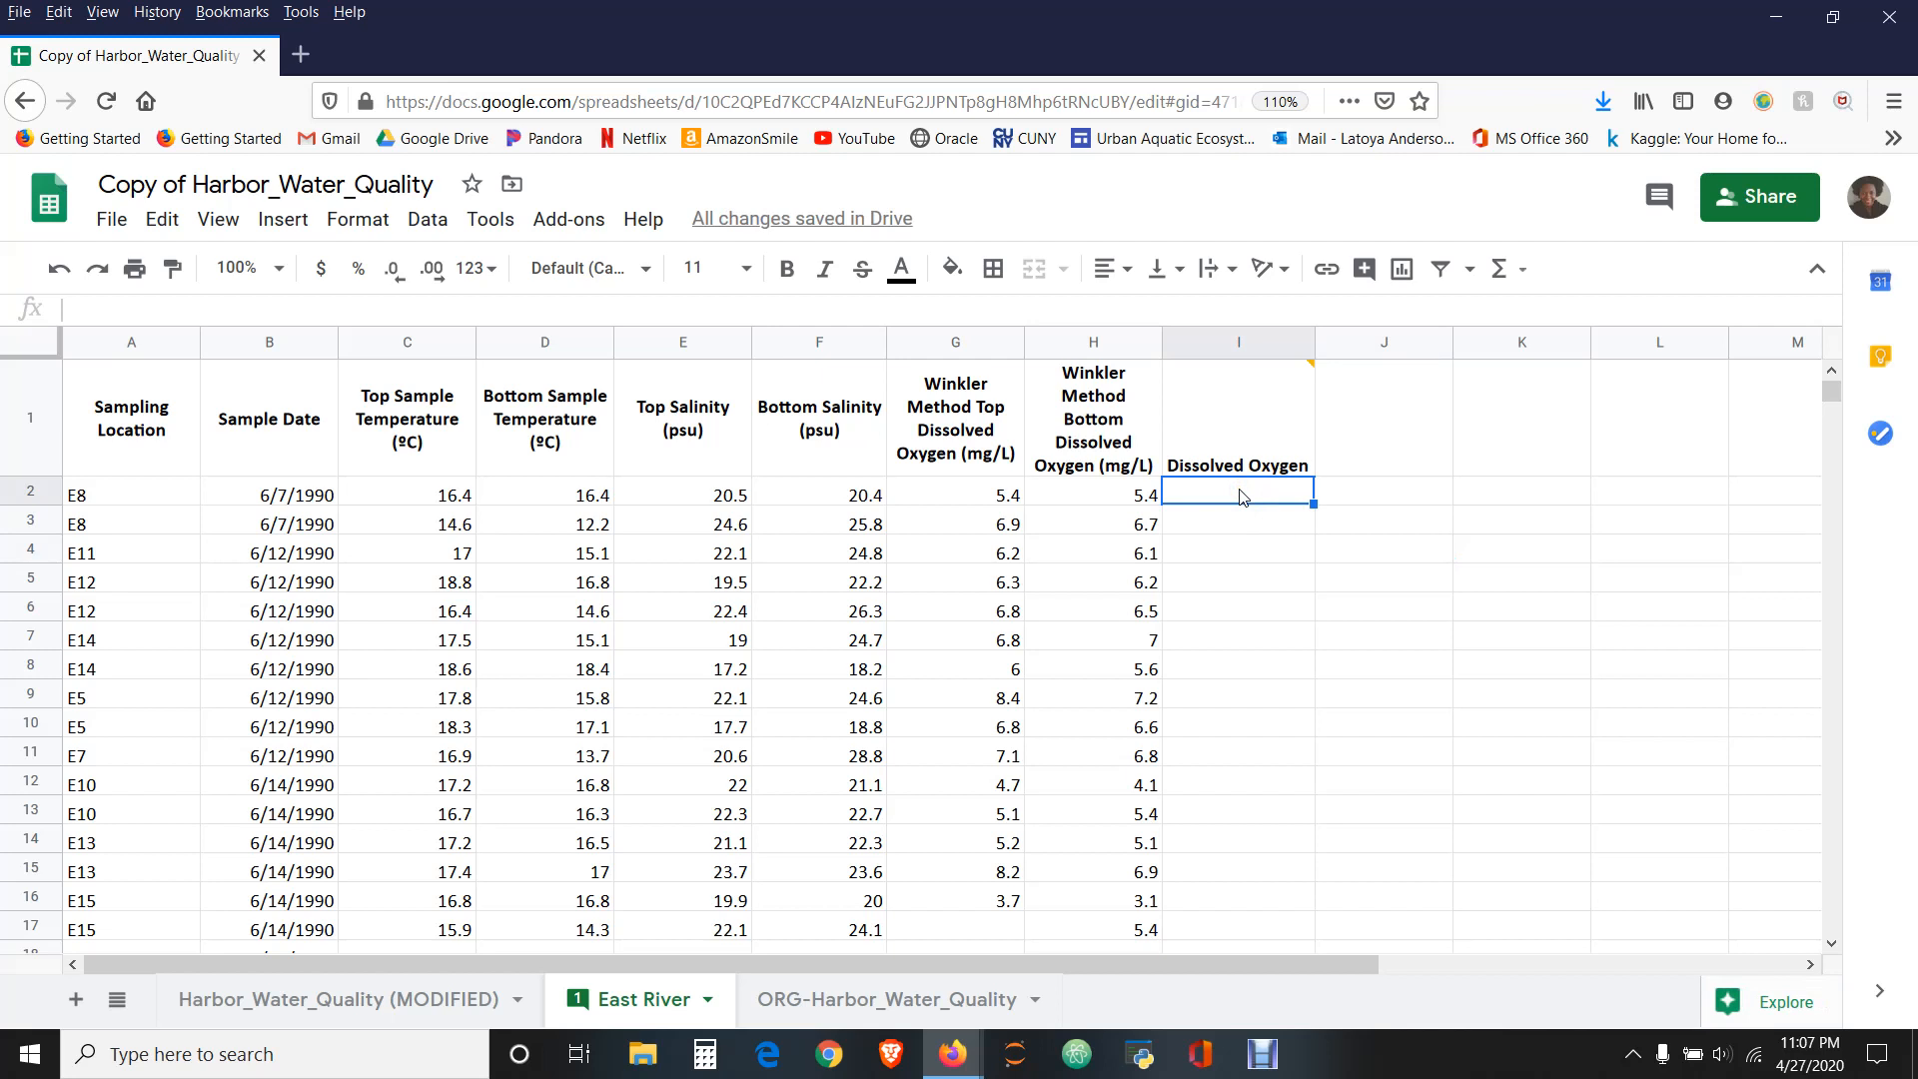
type("=")
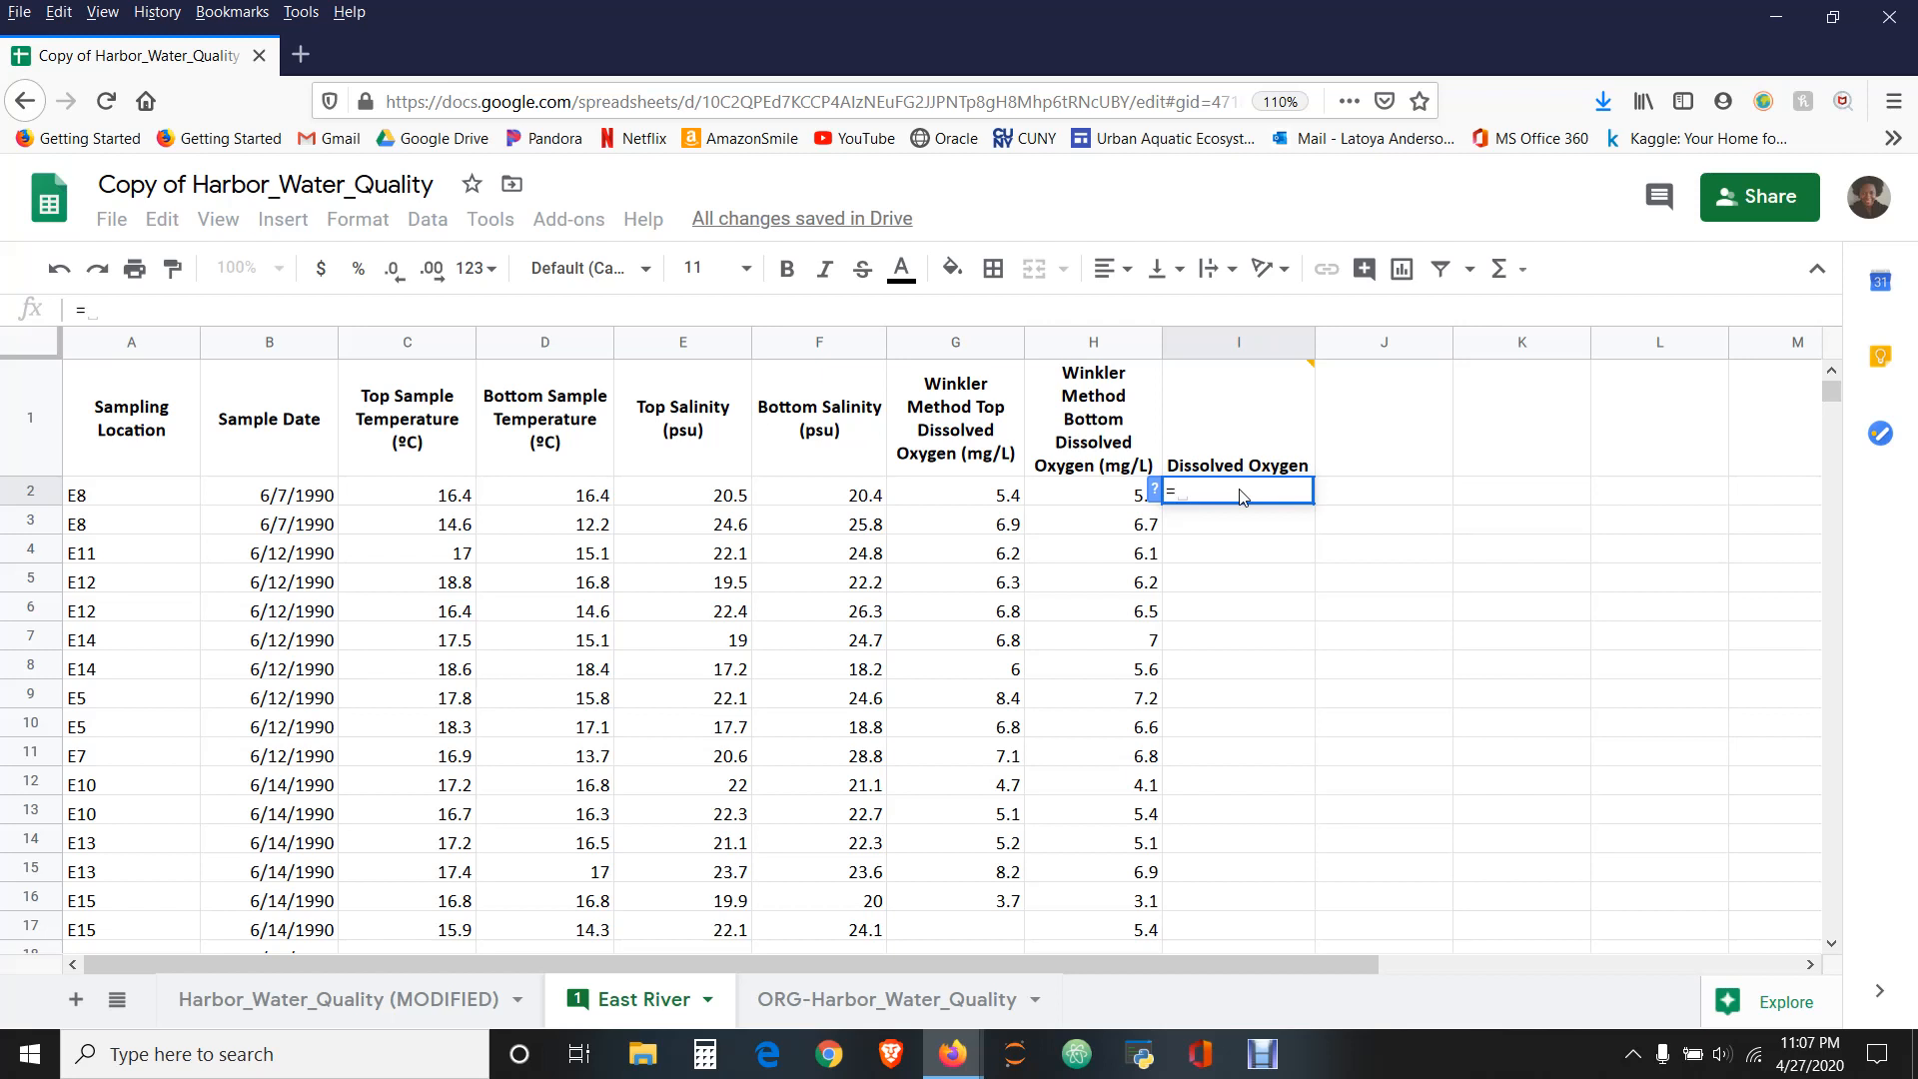
type("ave")
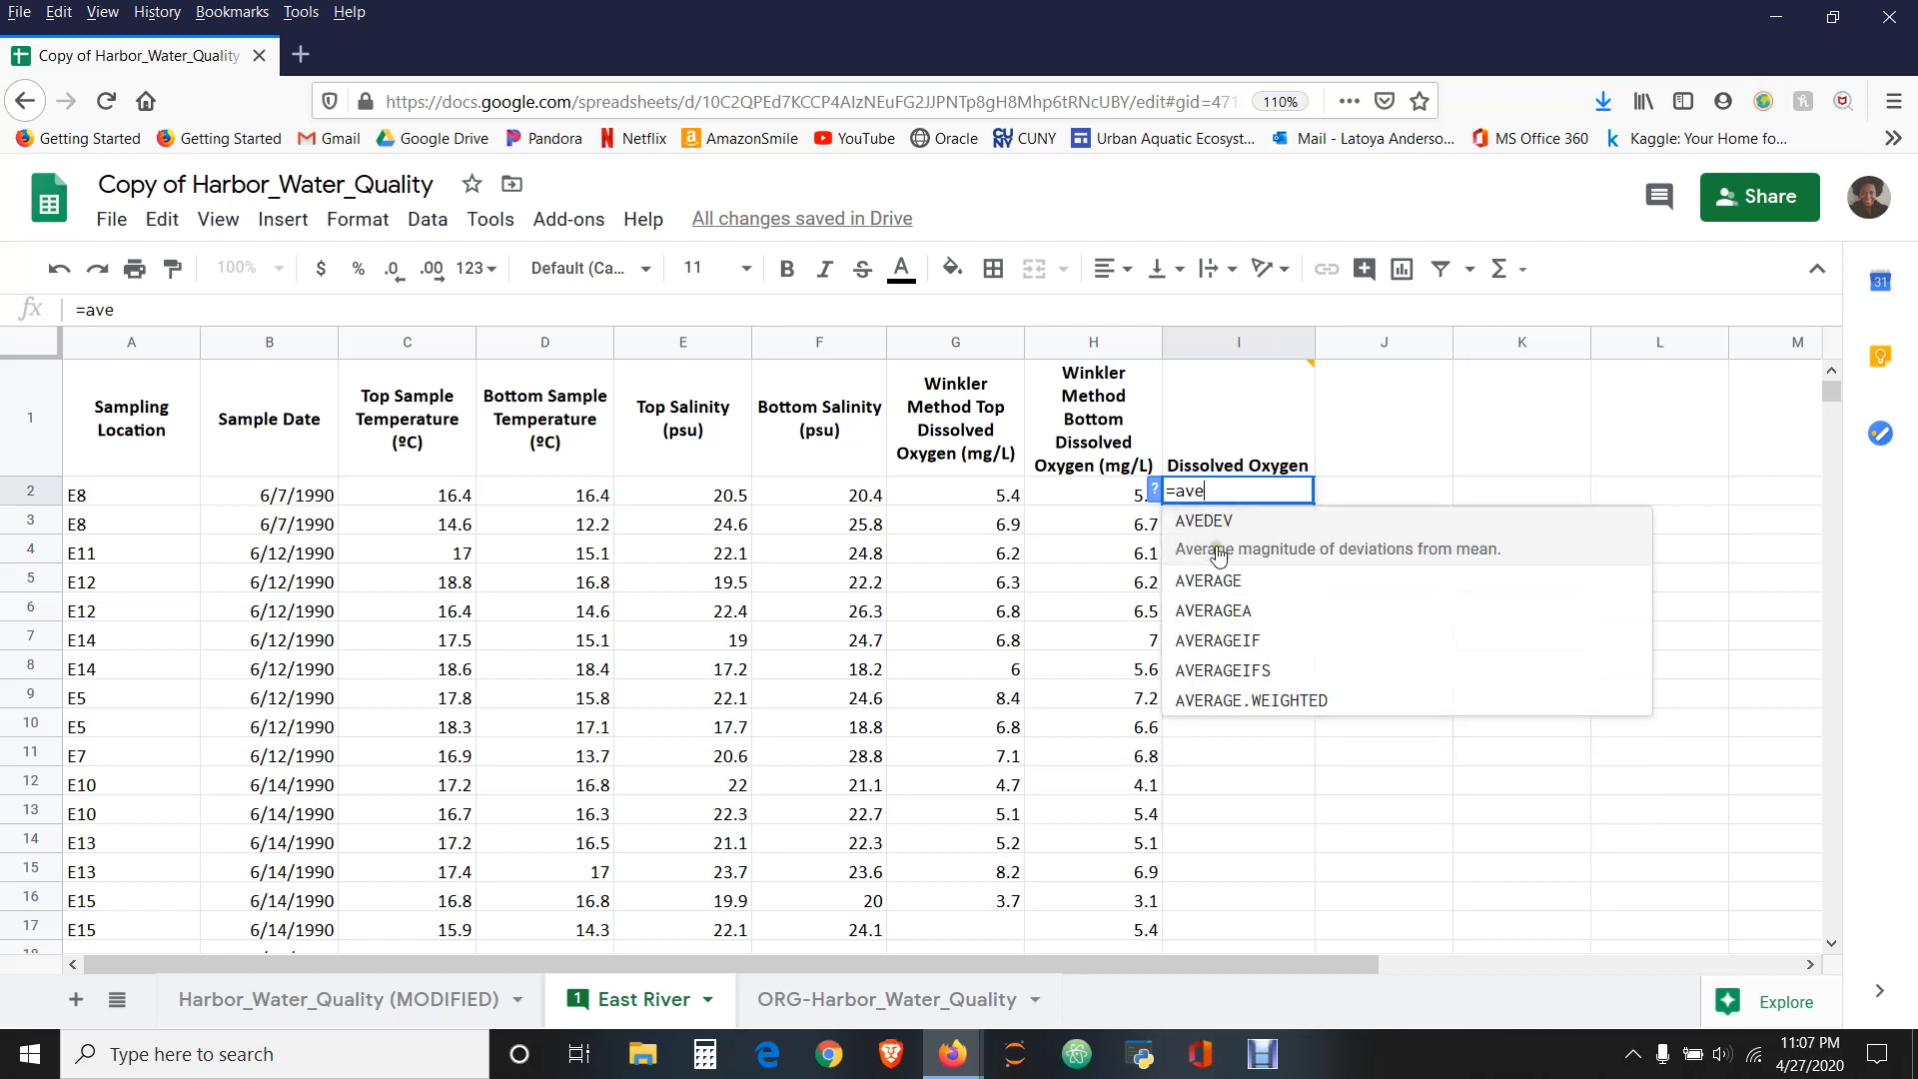
key("BackSpace")
key("BackSpace")
key("BackSpace")
left_click(1508, 268)
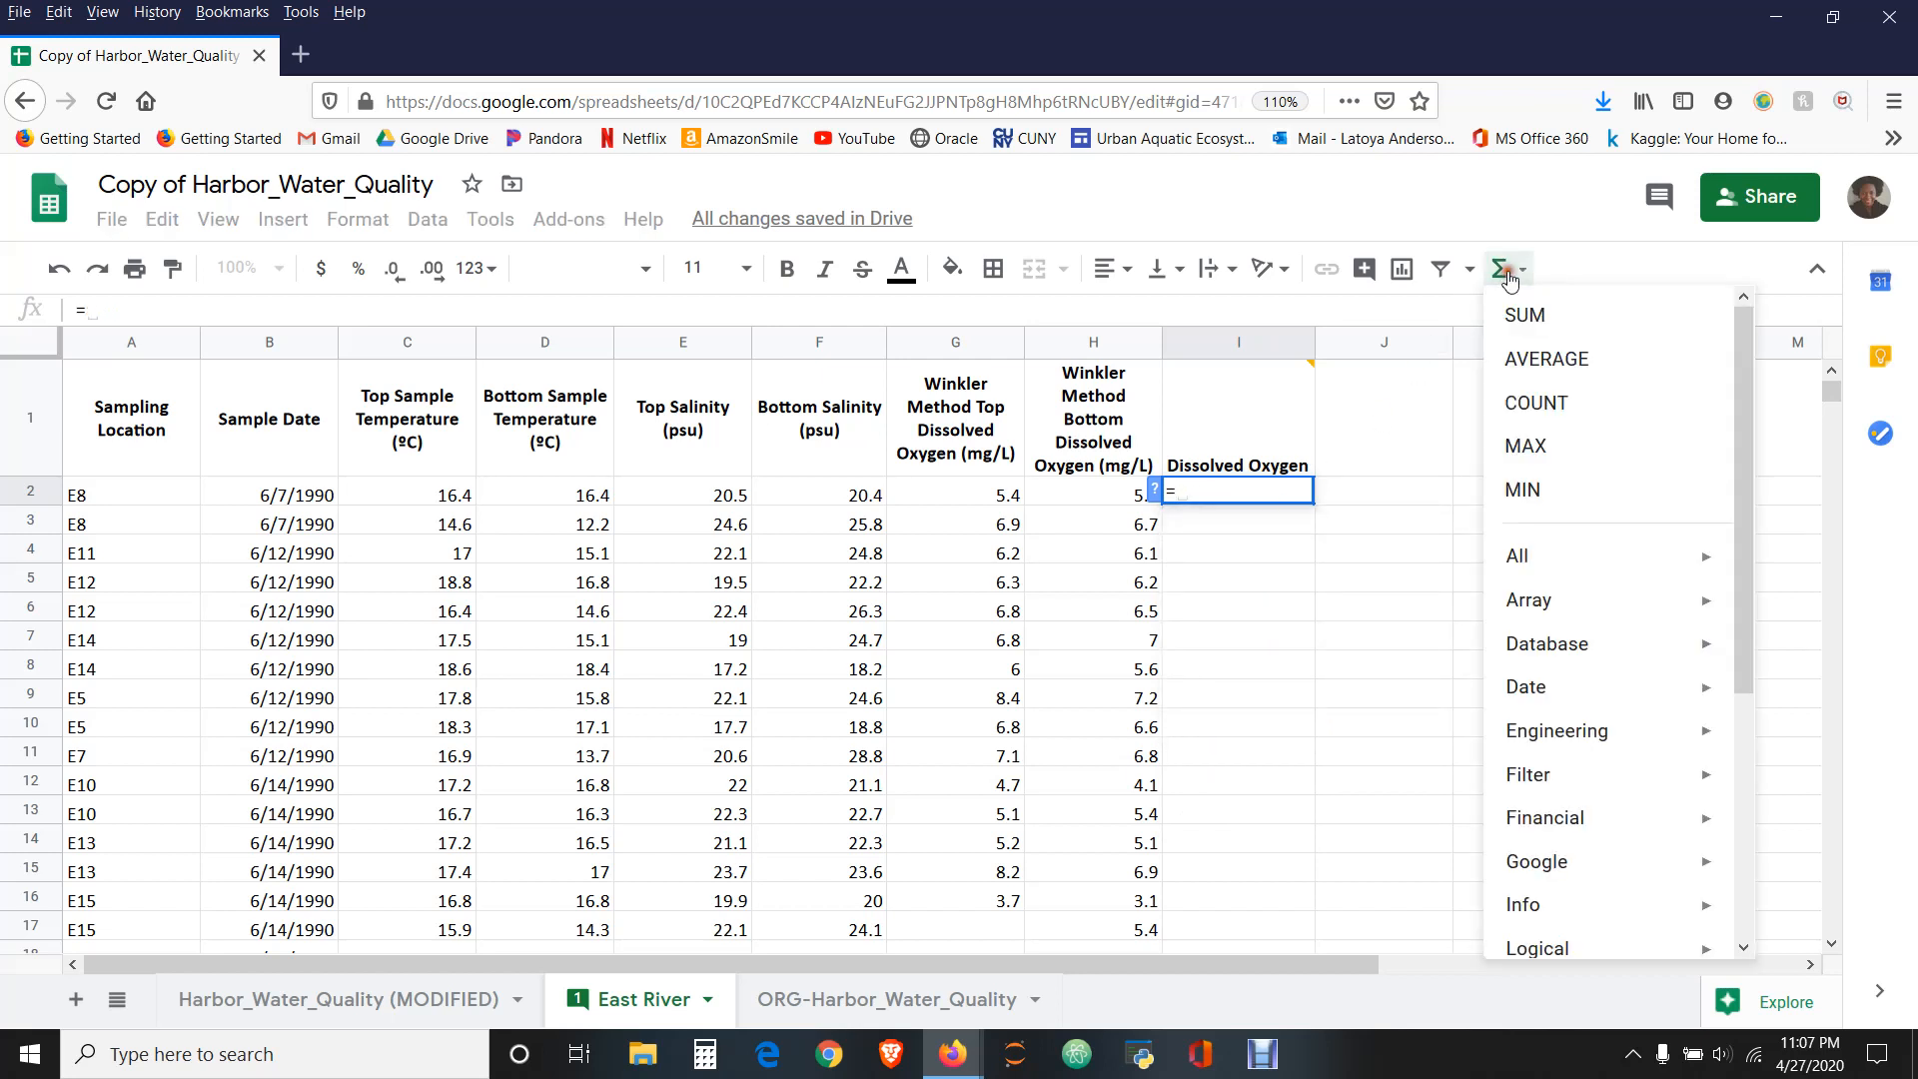
left_click(1527, 362)
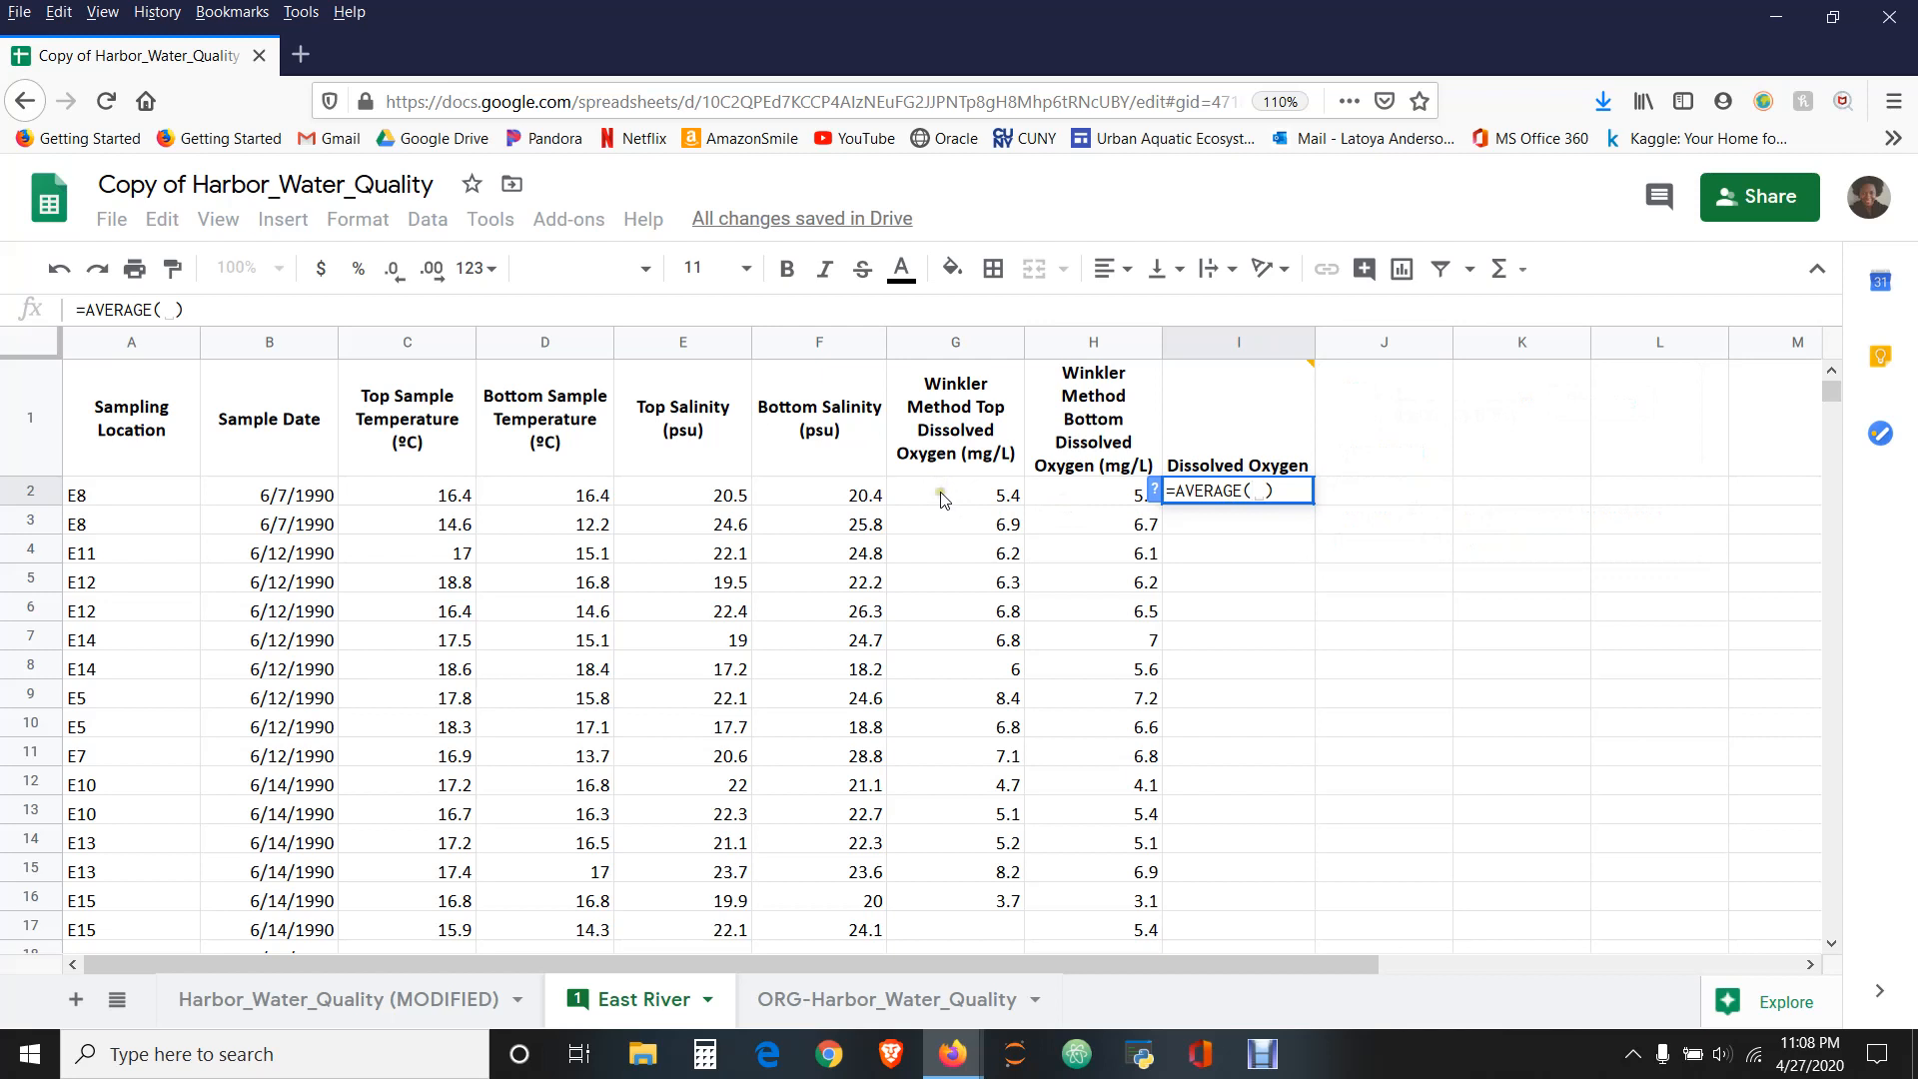
- Complete the AVERAGE formula in I2 with the range G2:H2, covering the top and bottom Winkler values
left_click(968, 500)
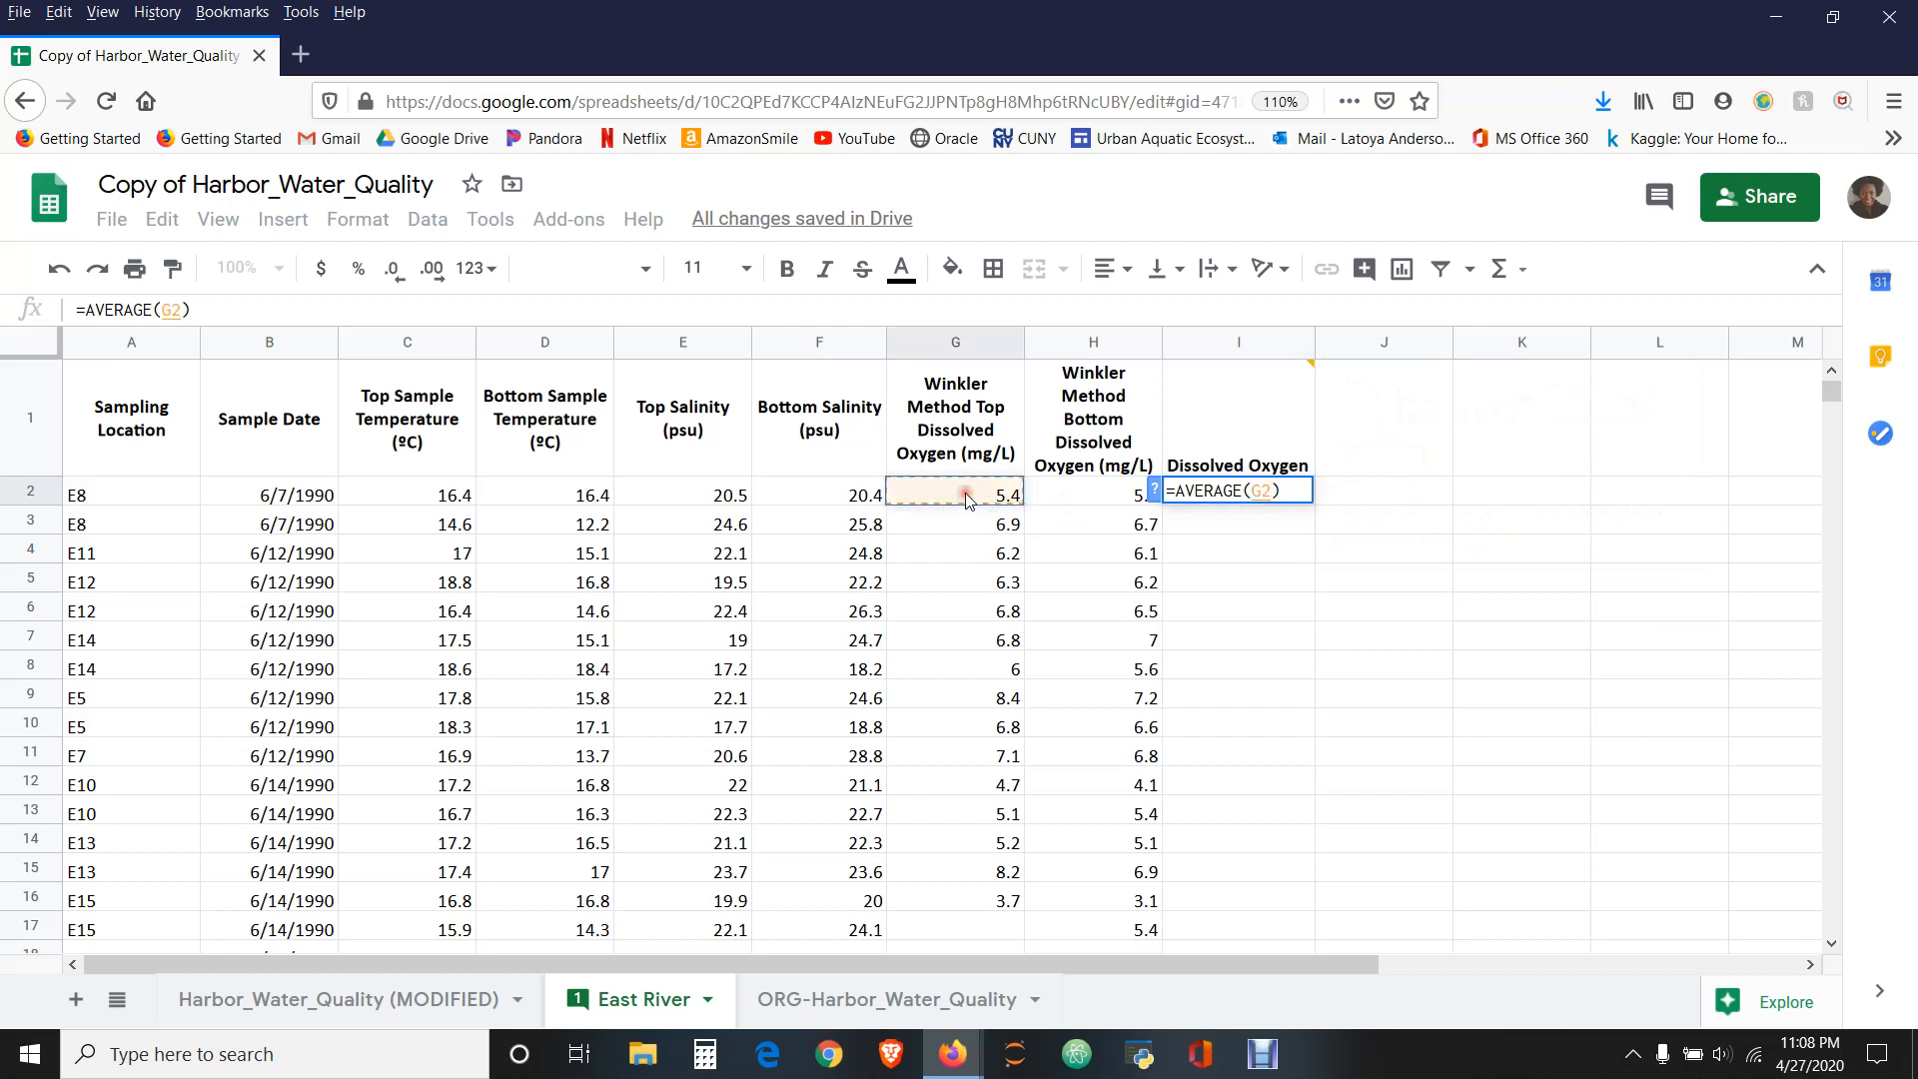
left_click(1107, 497)
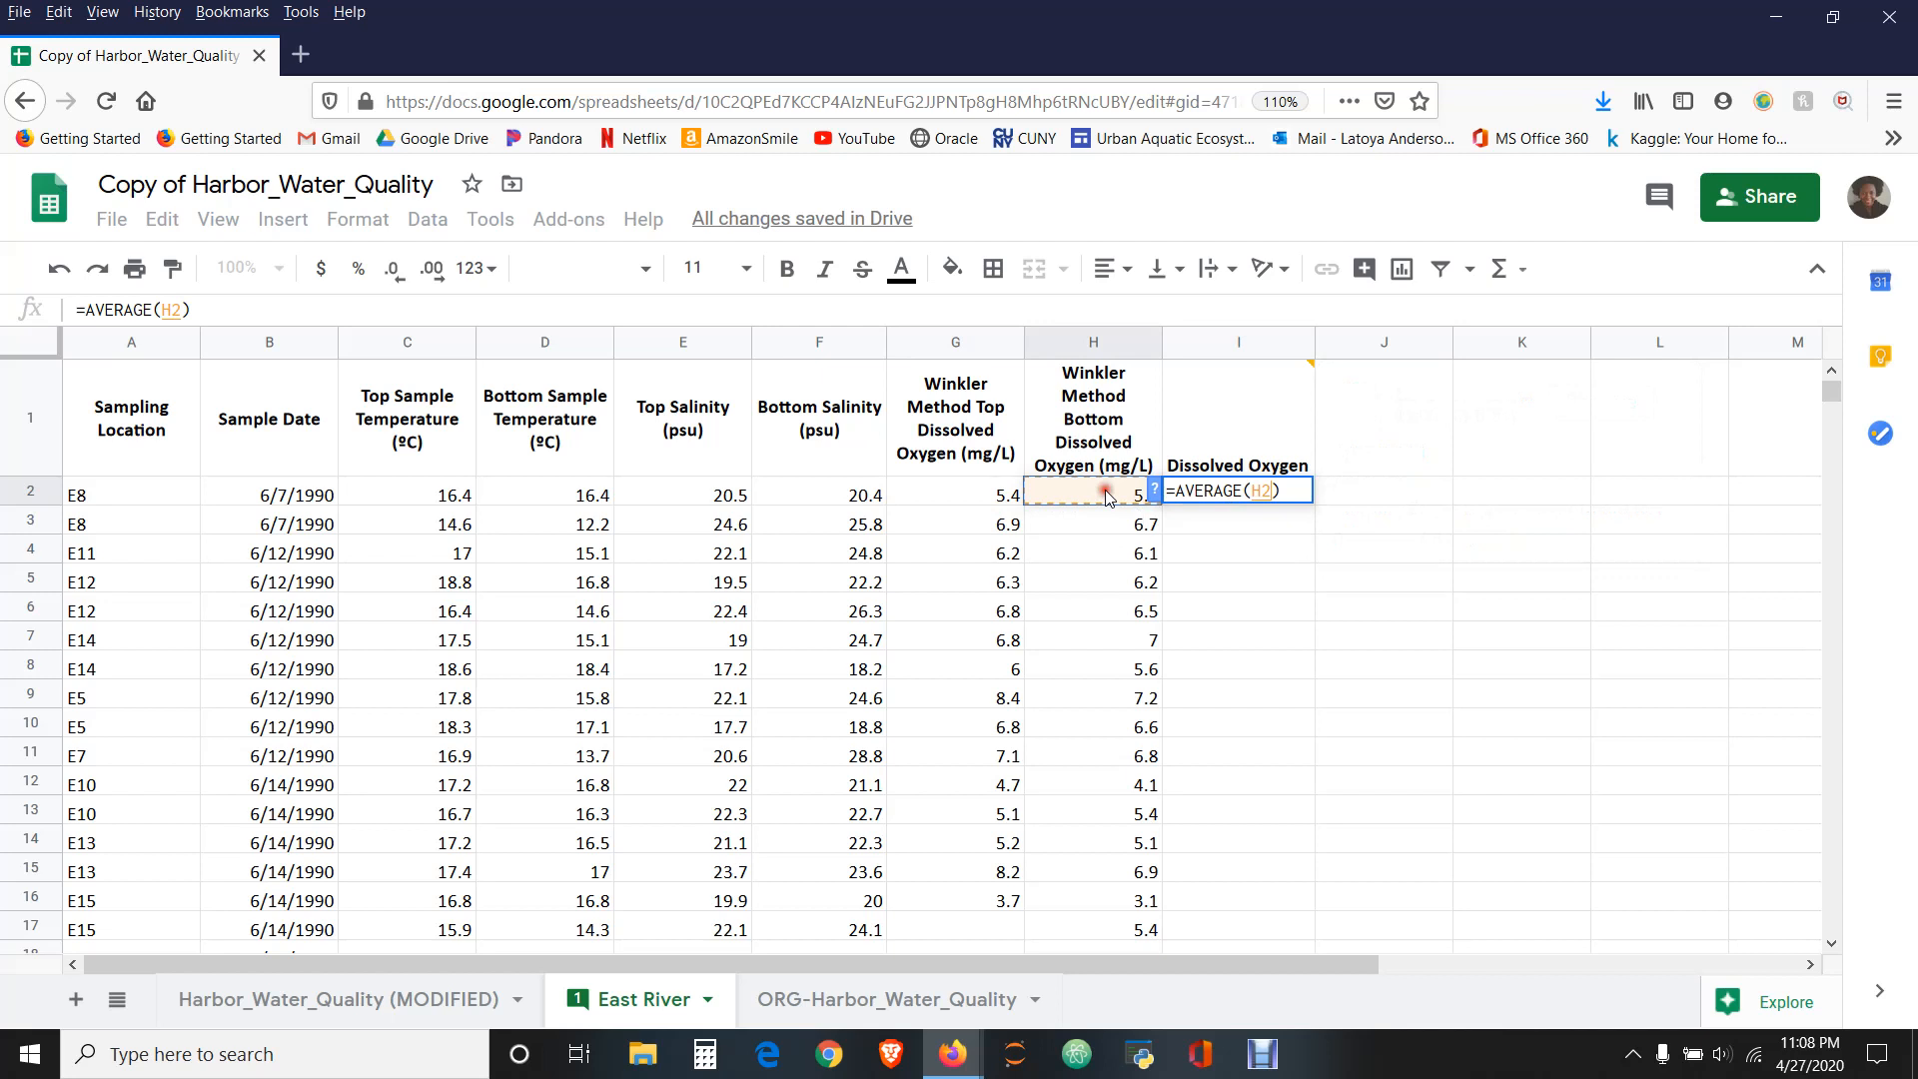
left_click(962, 493)
left_click_drag(959, 494, 1097, 496)
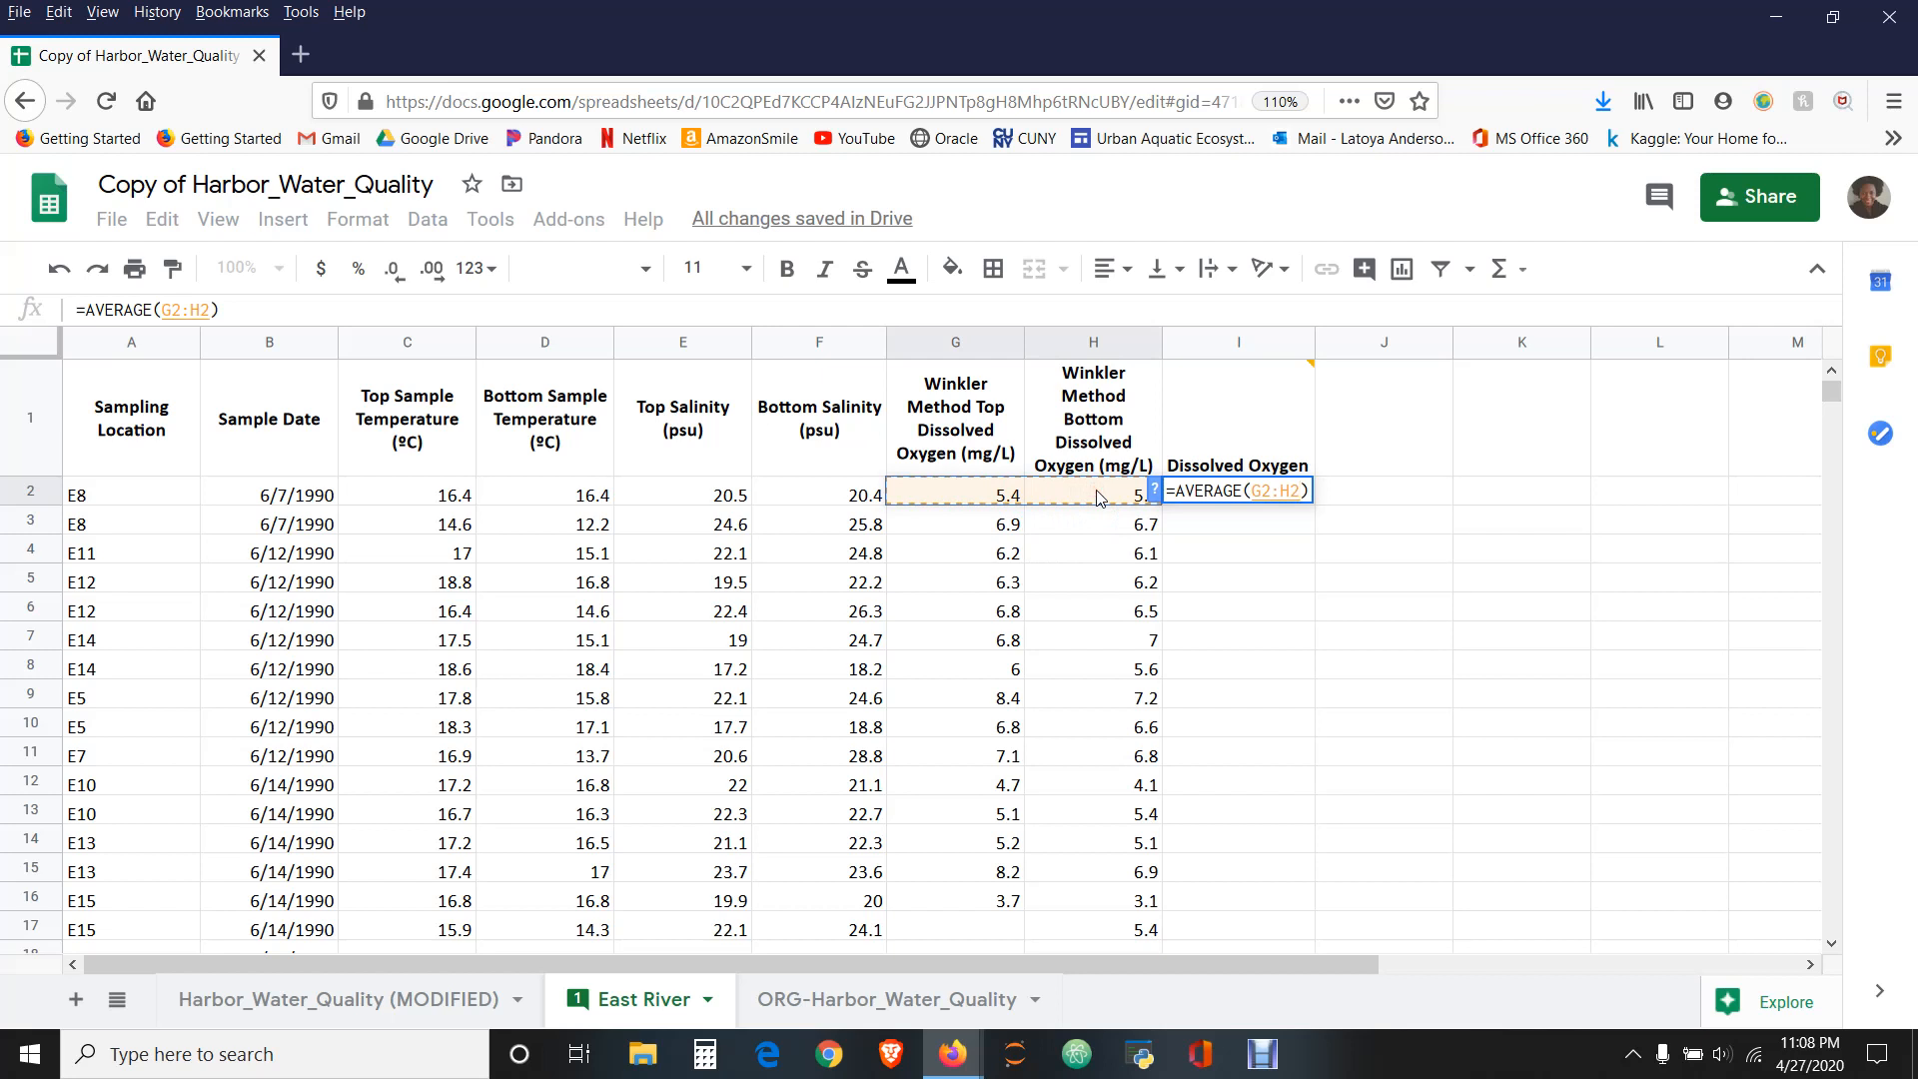
left_click(980, 523)
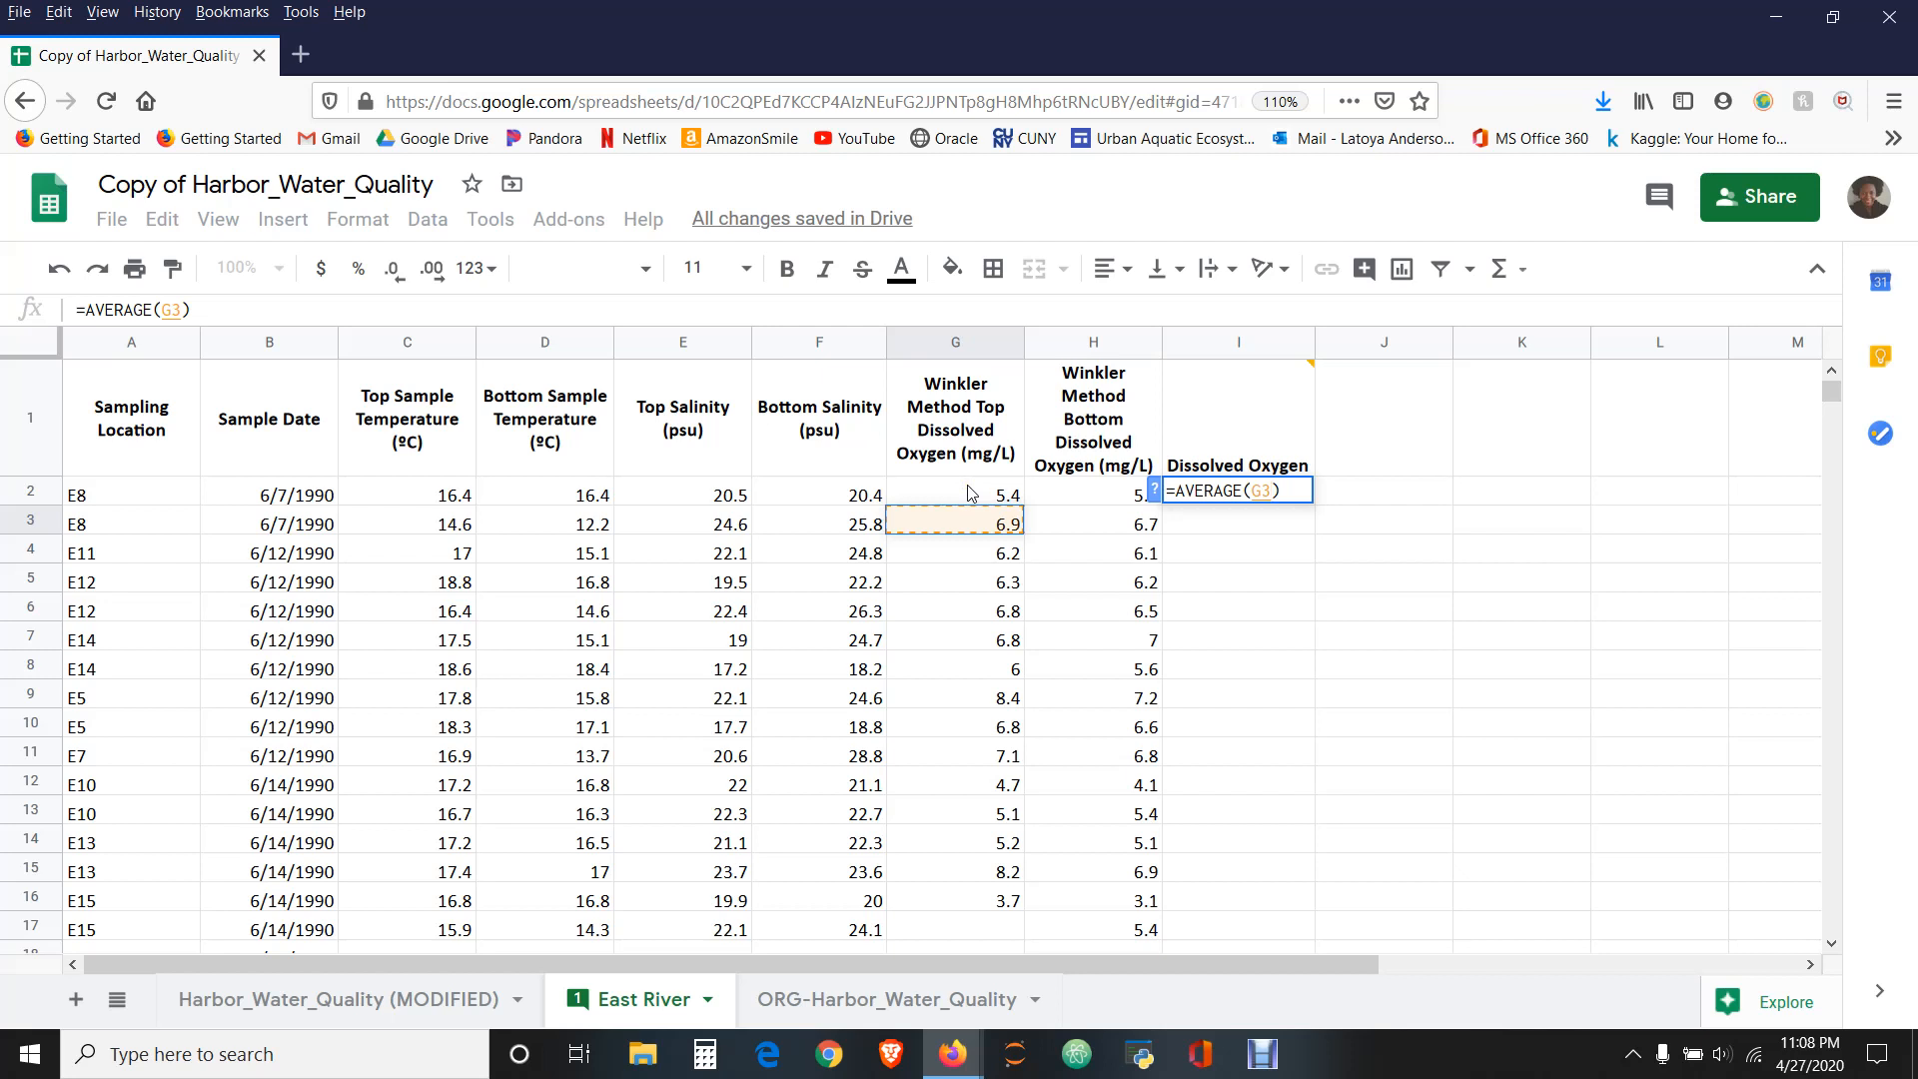
left_click(969, 493)
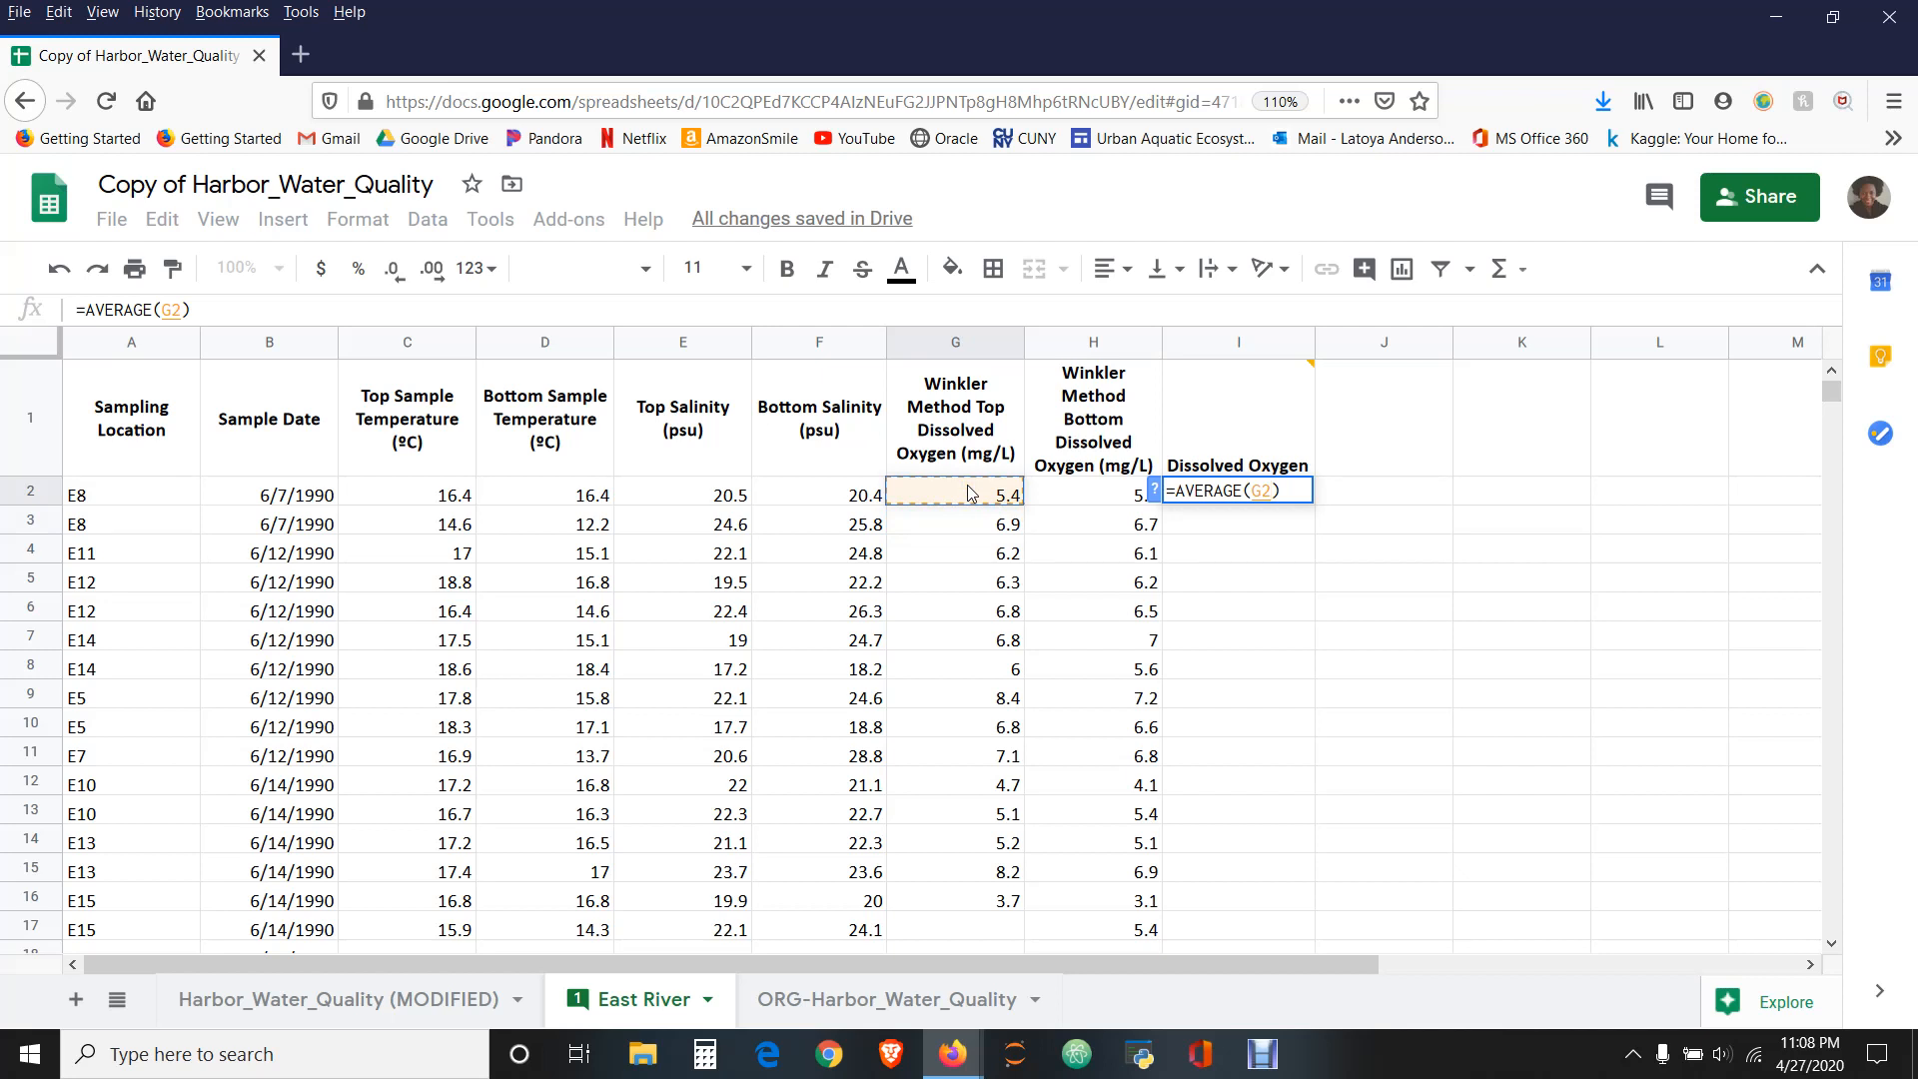
left_click(969, 493)
left_click(1089, 493, "shift")
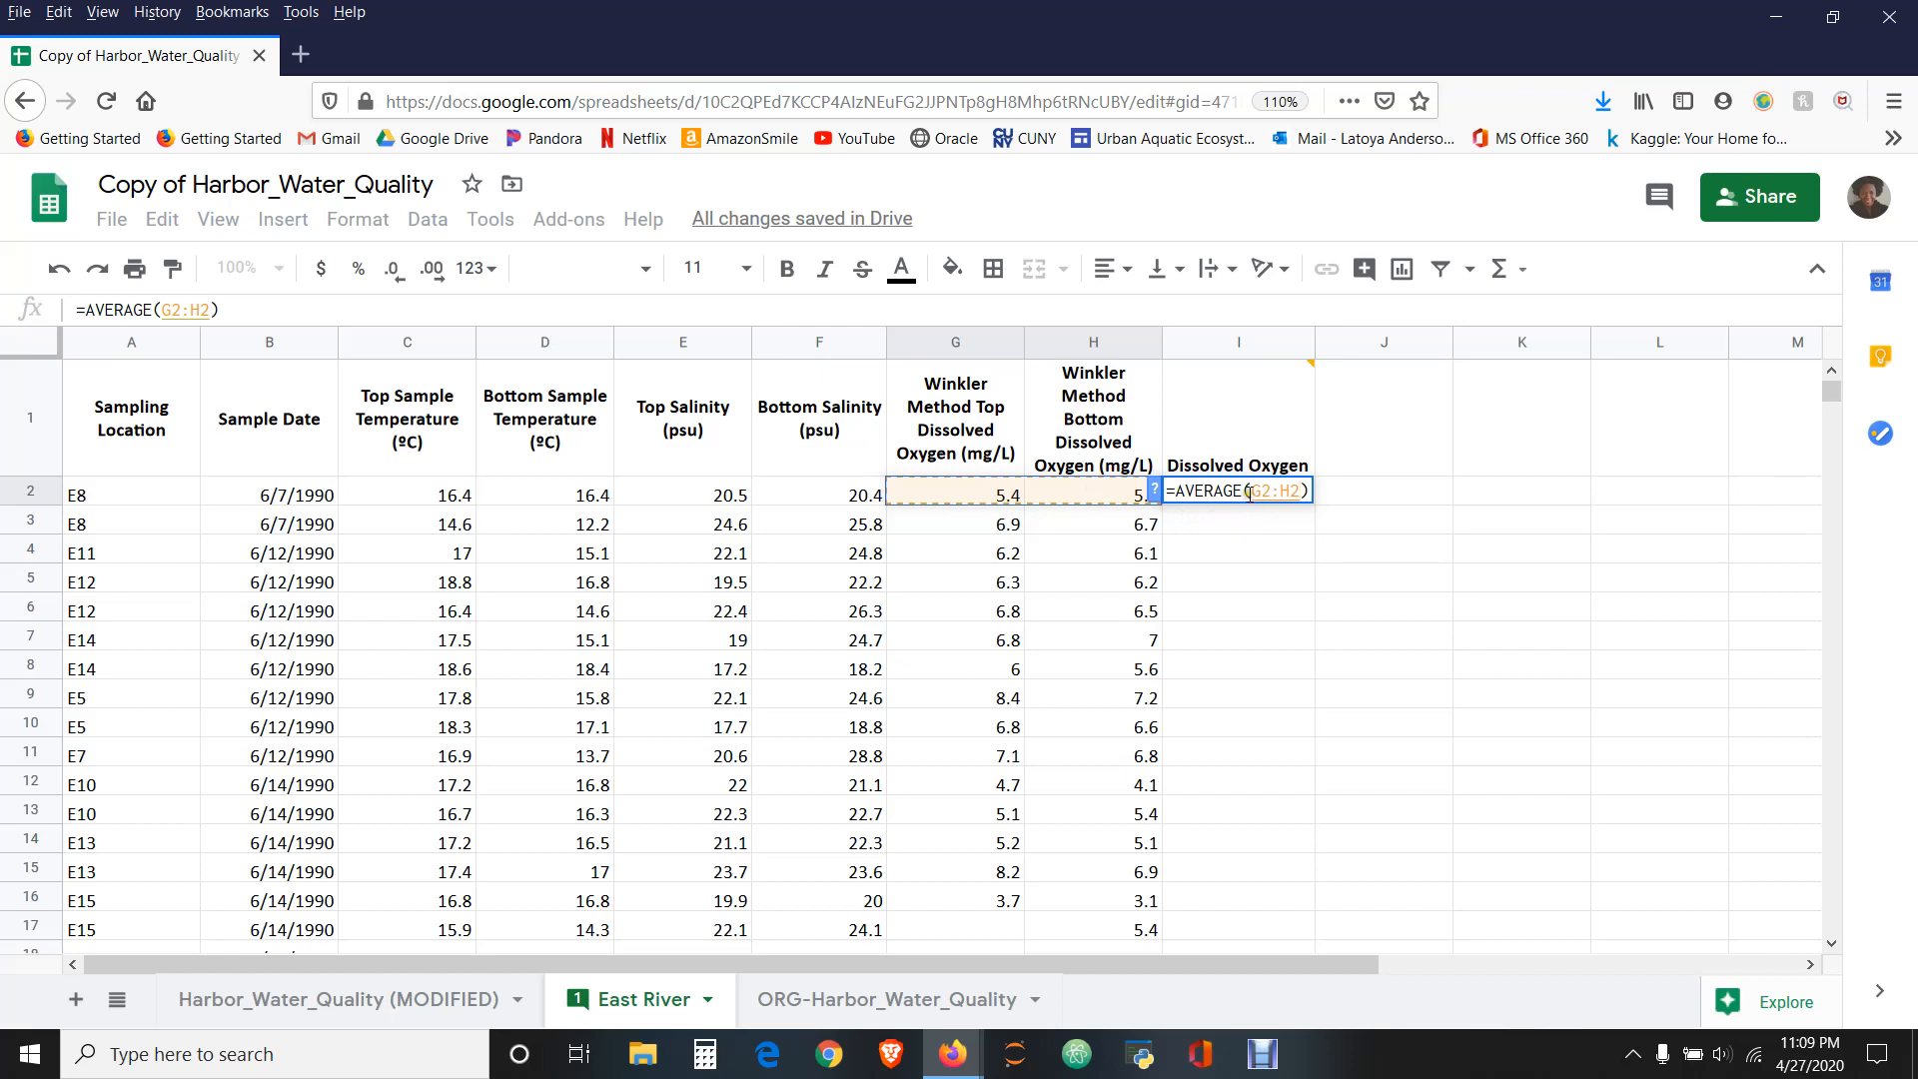
mouse_move(1259, 478)
key("Return")
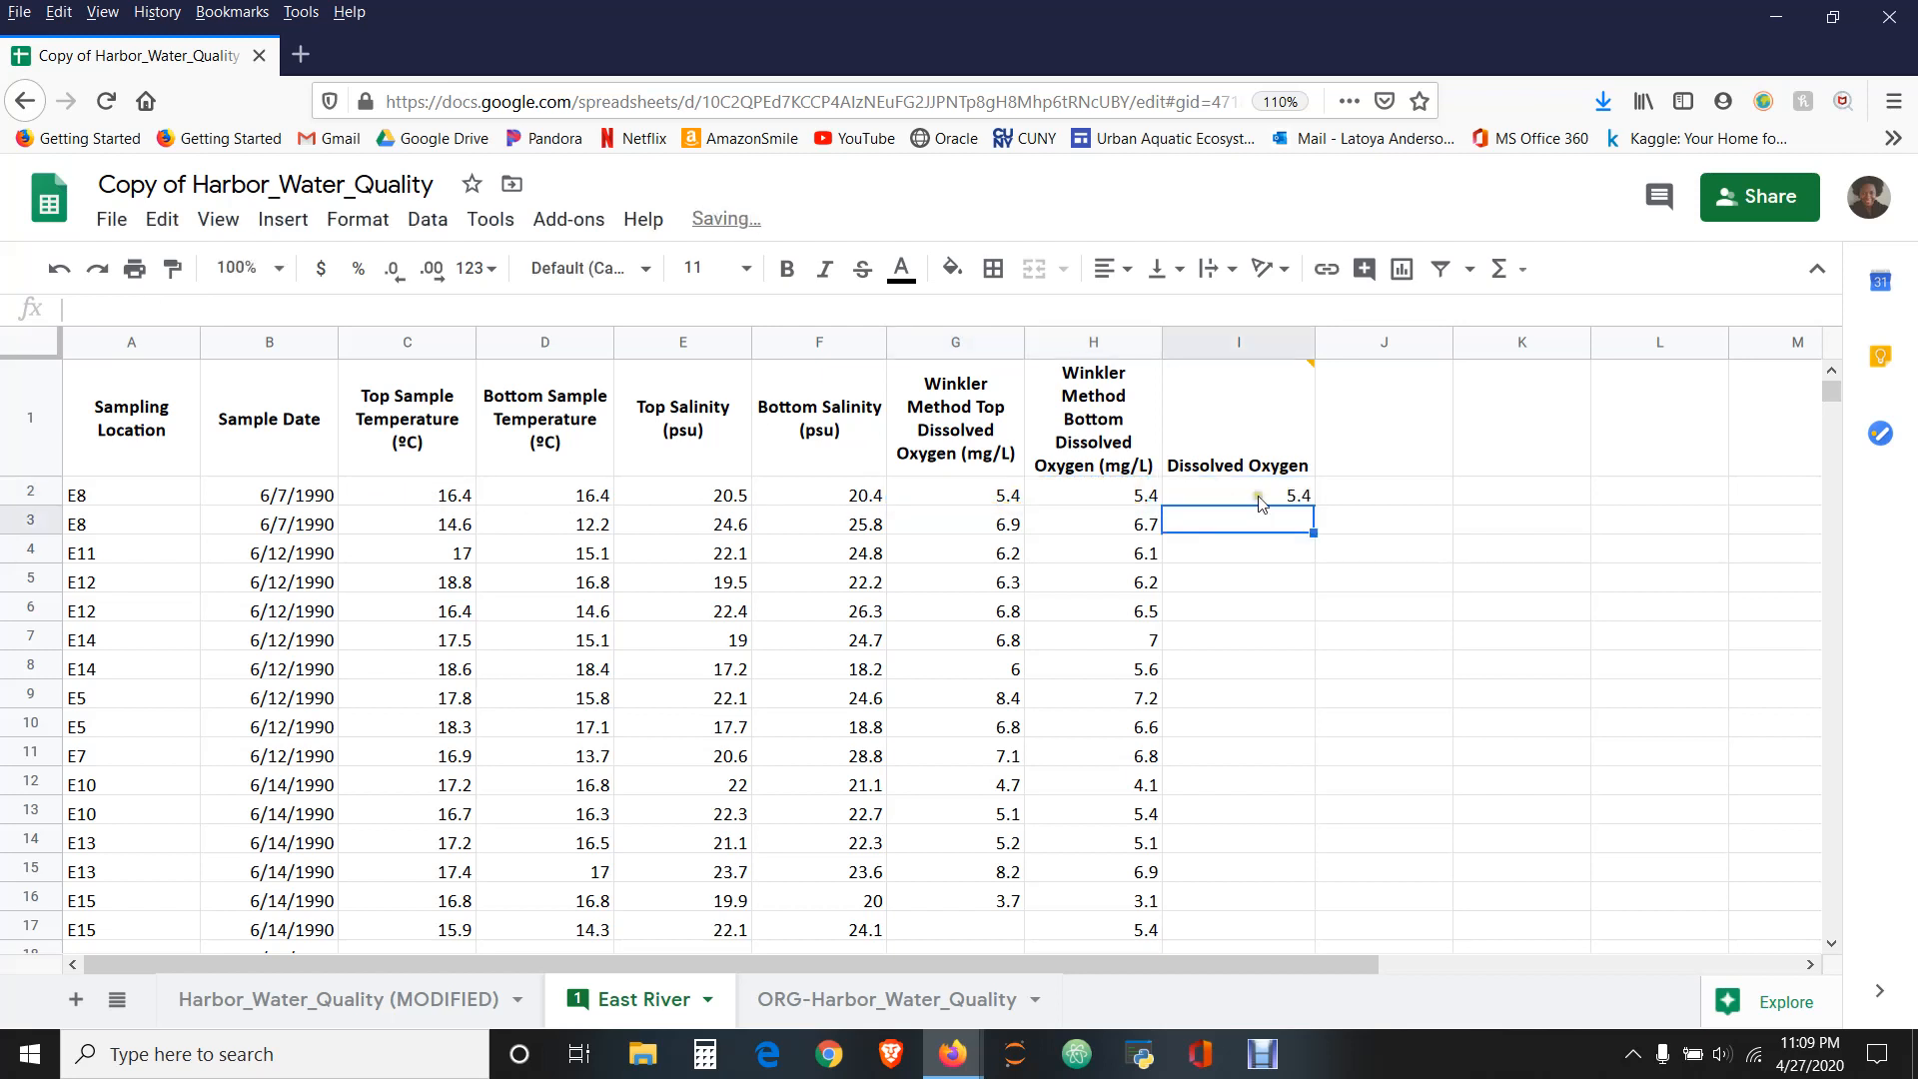
- Copy the AVERAGE formula from cell I2
left_click(1291, 493)
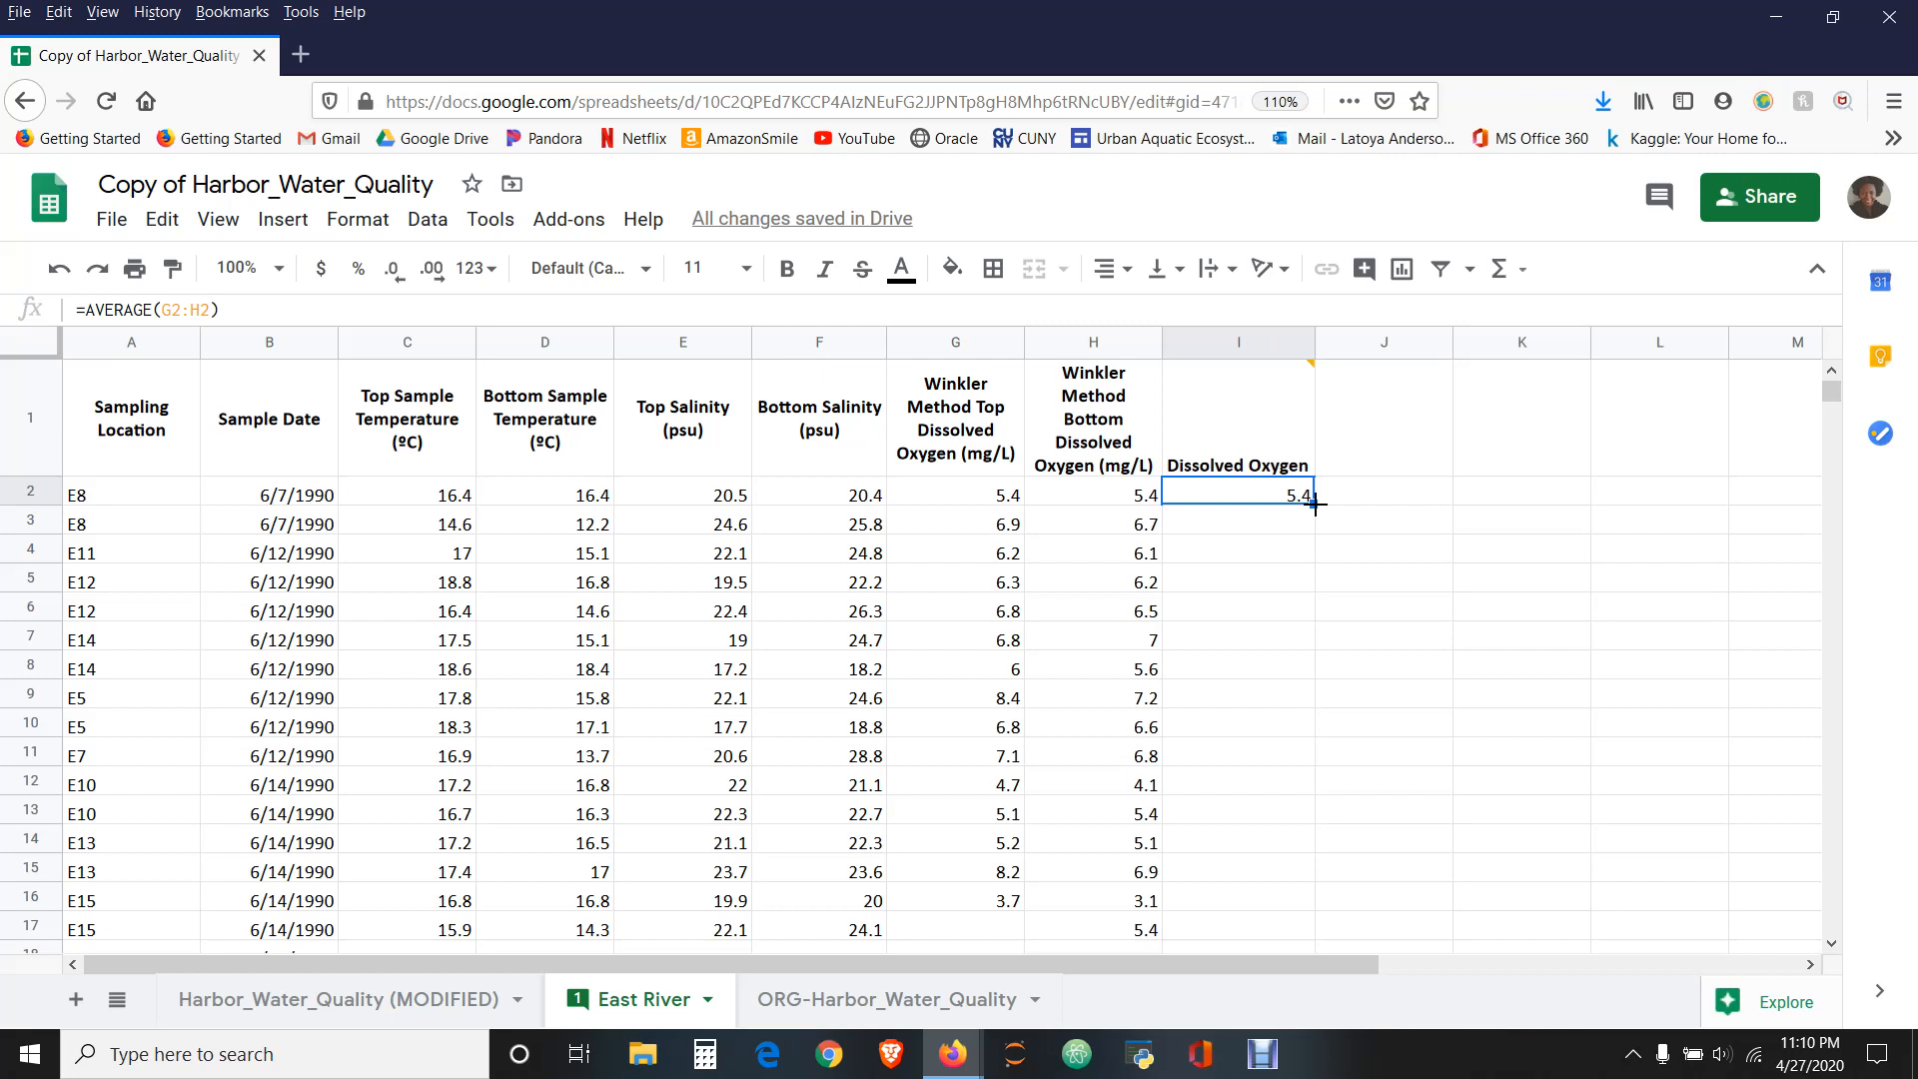
left_click_drag(1315, 504, 1325, 305)
left_click(1289, 491)
left_click(1267, 528)
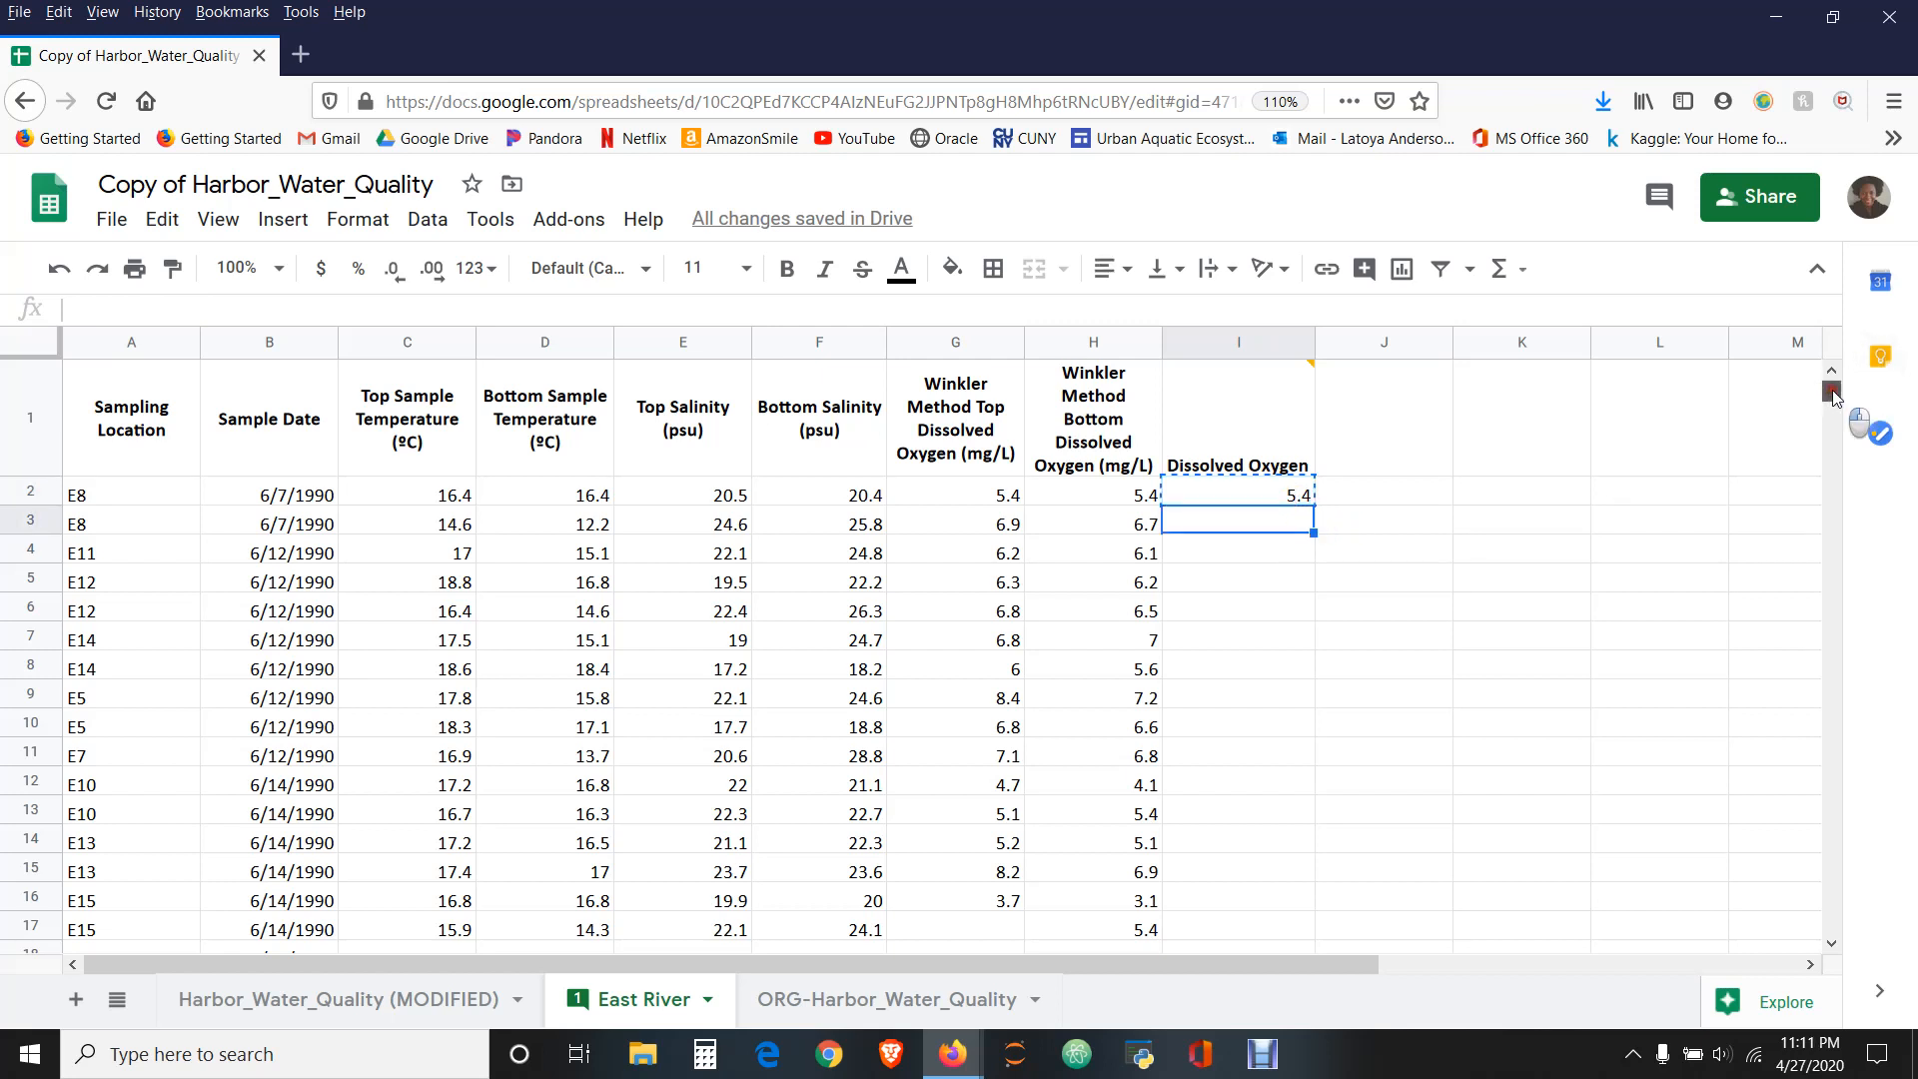
left_click_drag(1830, 392, 1821, 1075)
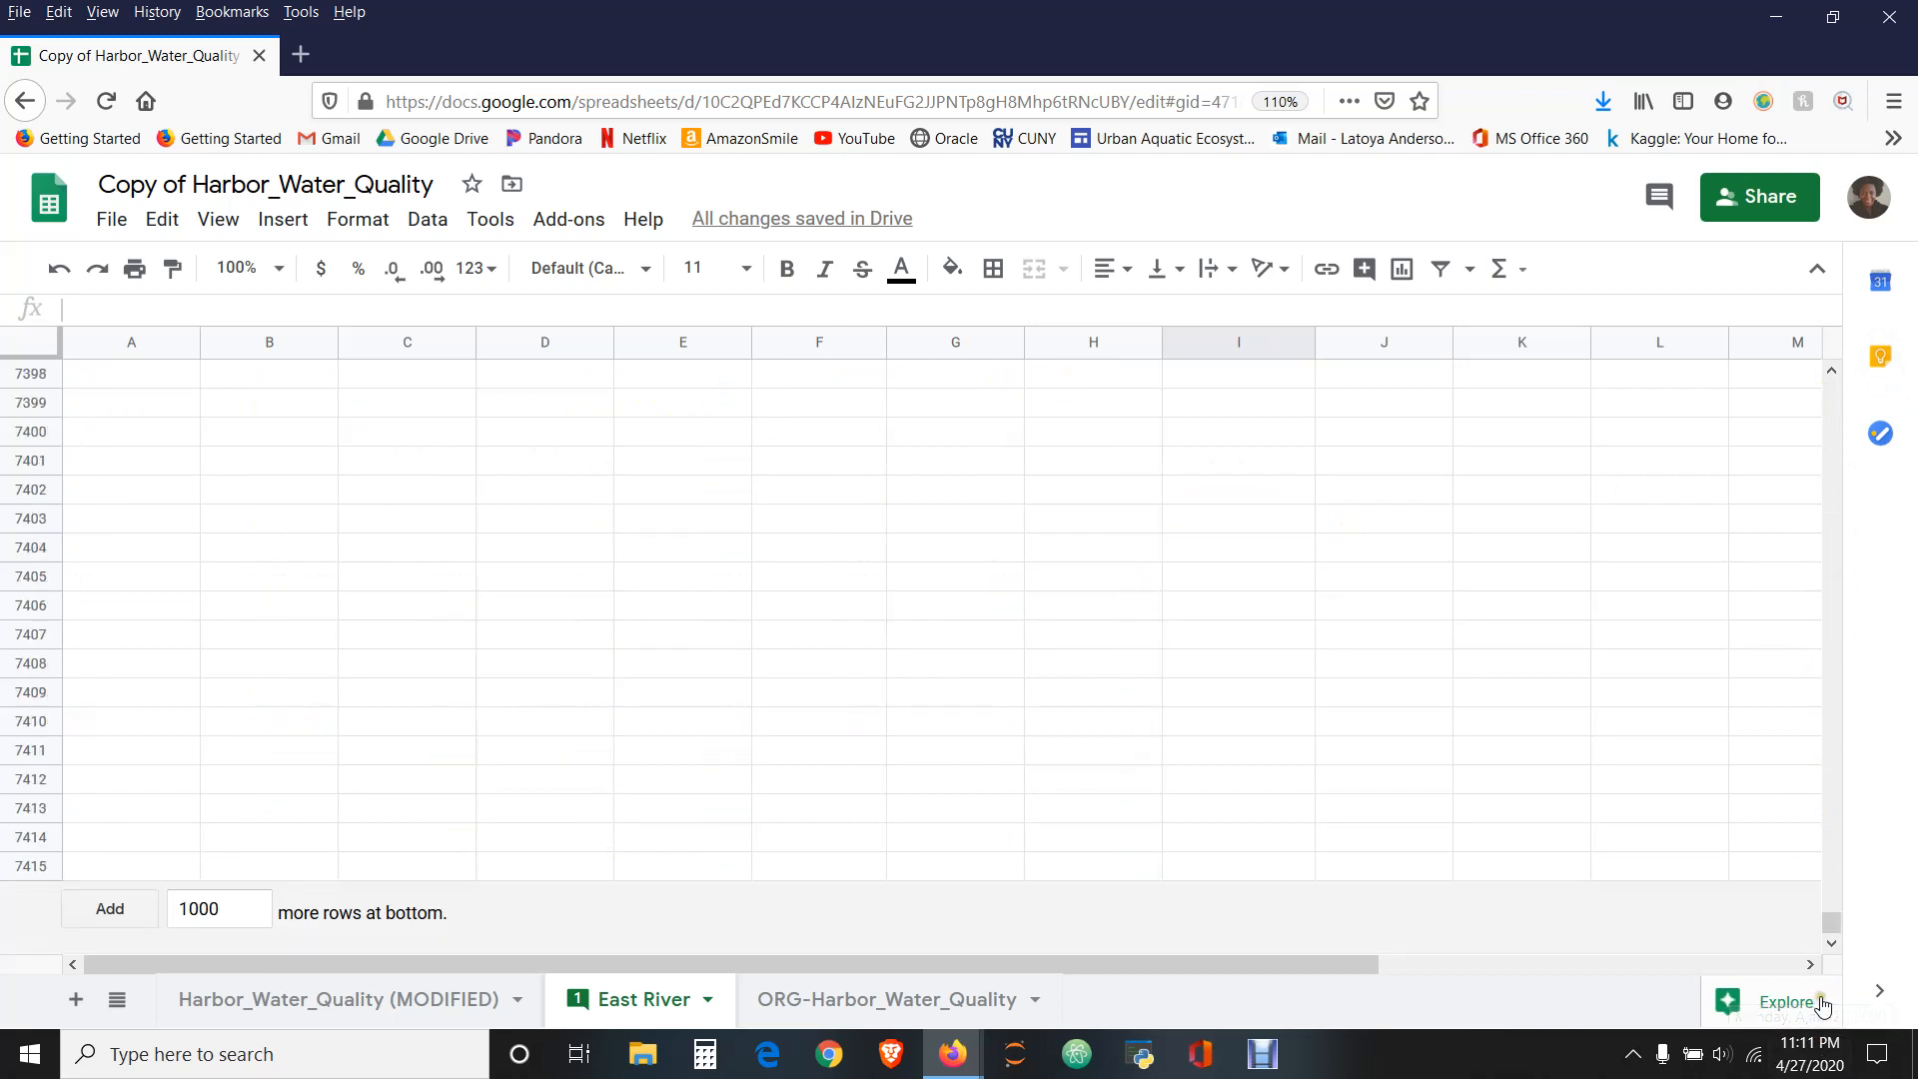
left_click_drag(1830, 932, 1827, 866)
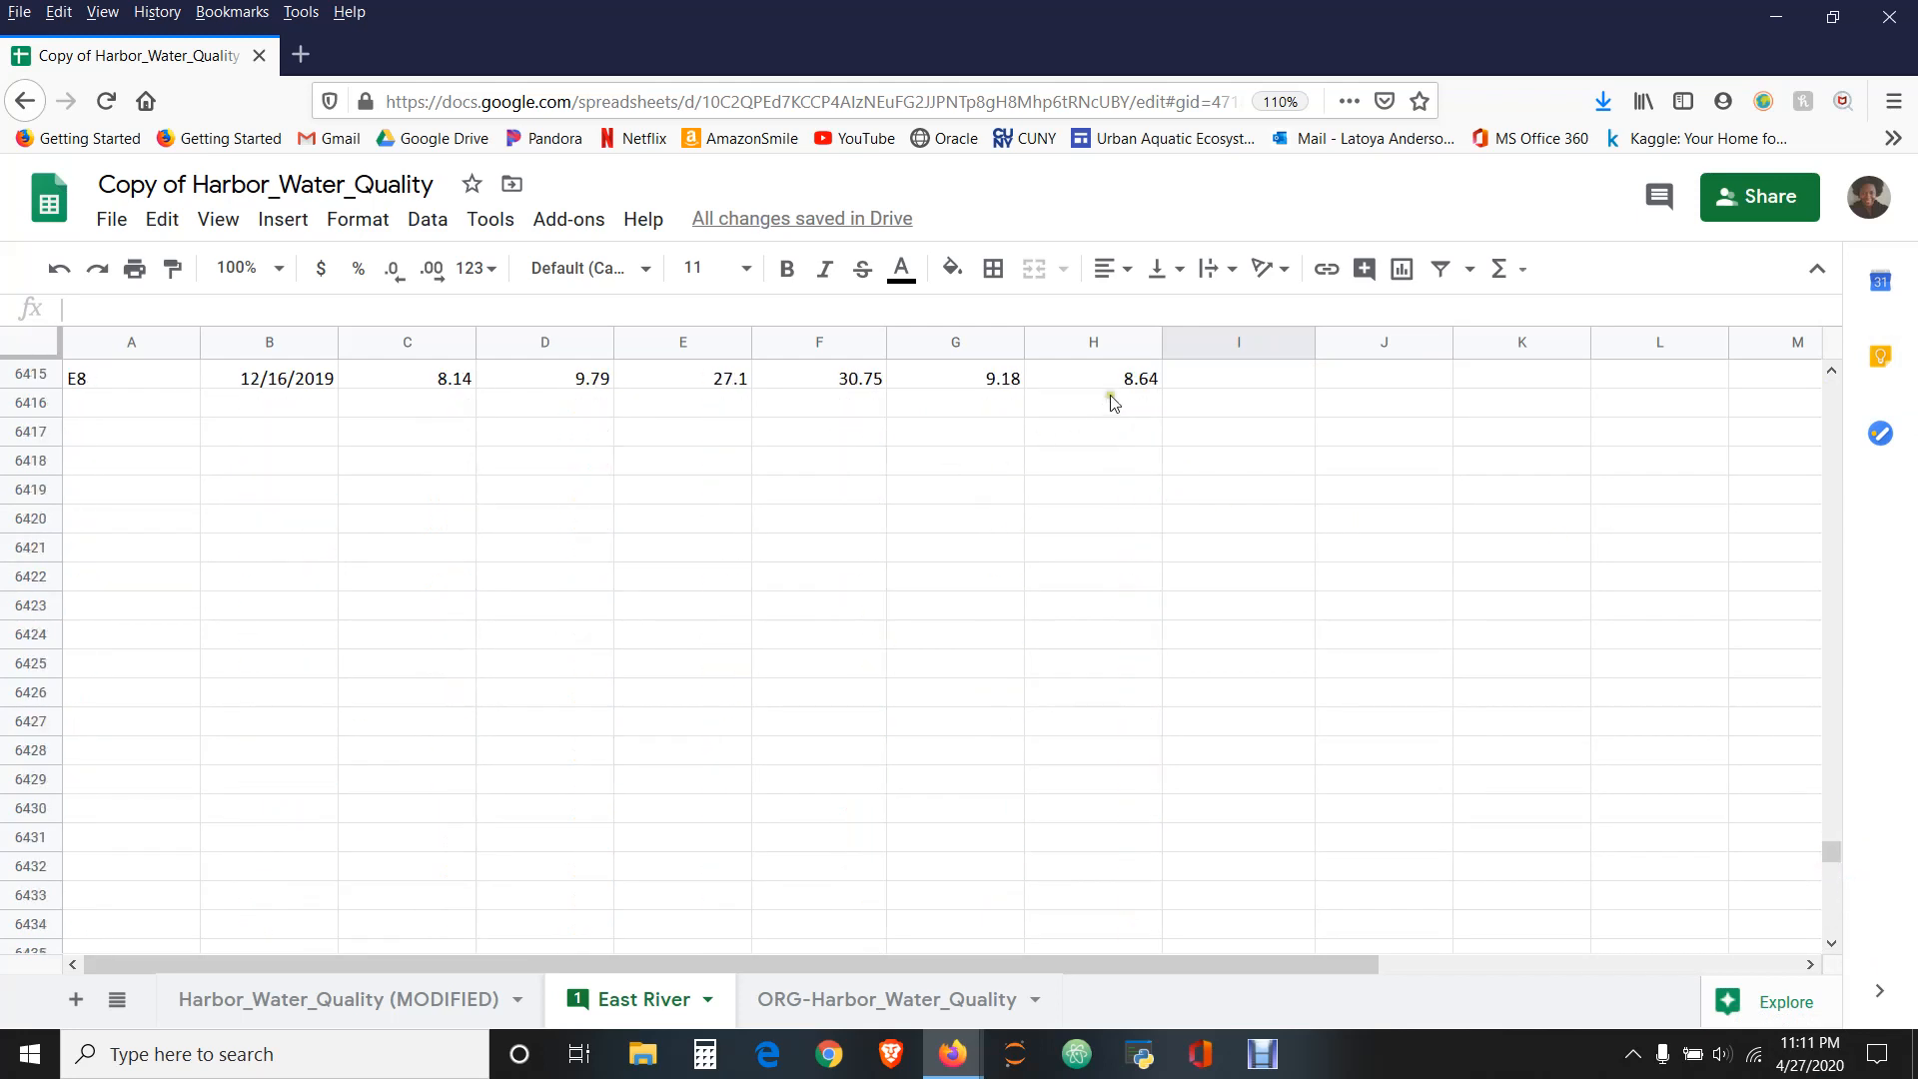
left_click(1206, 381)
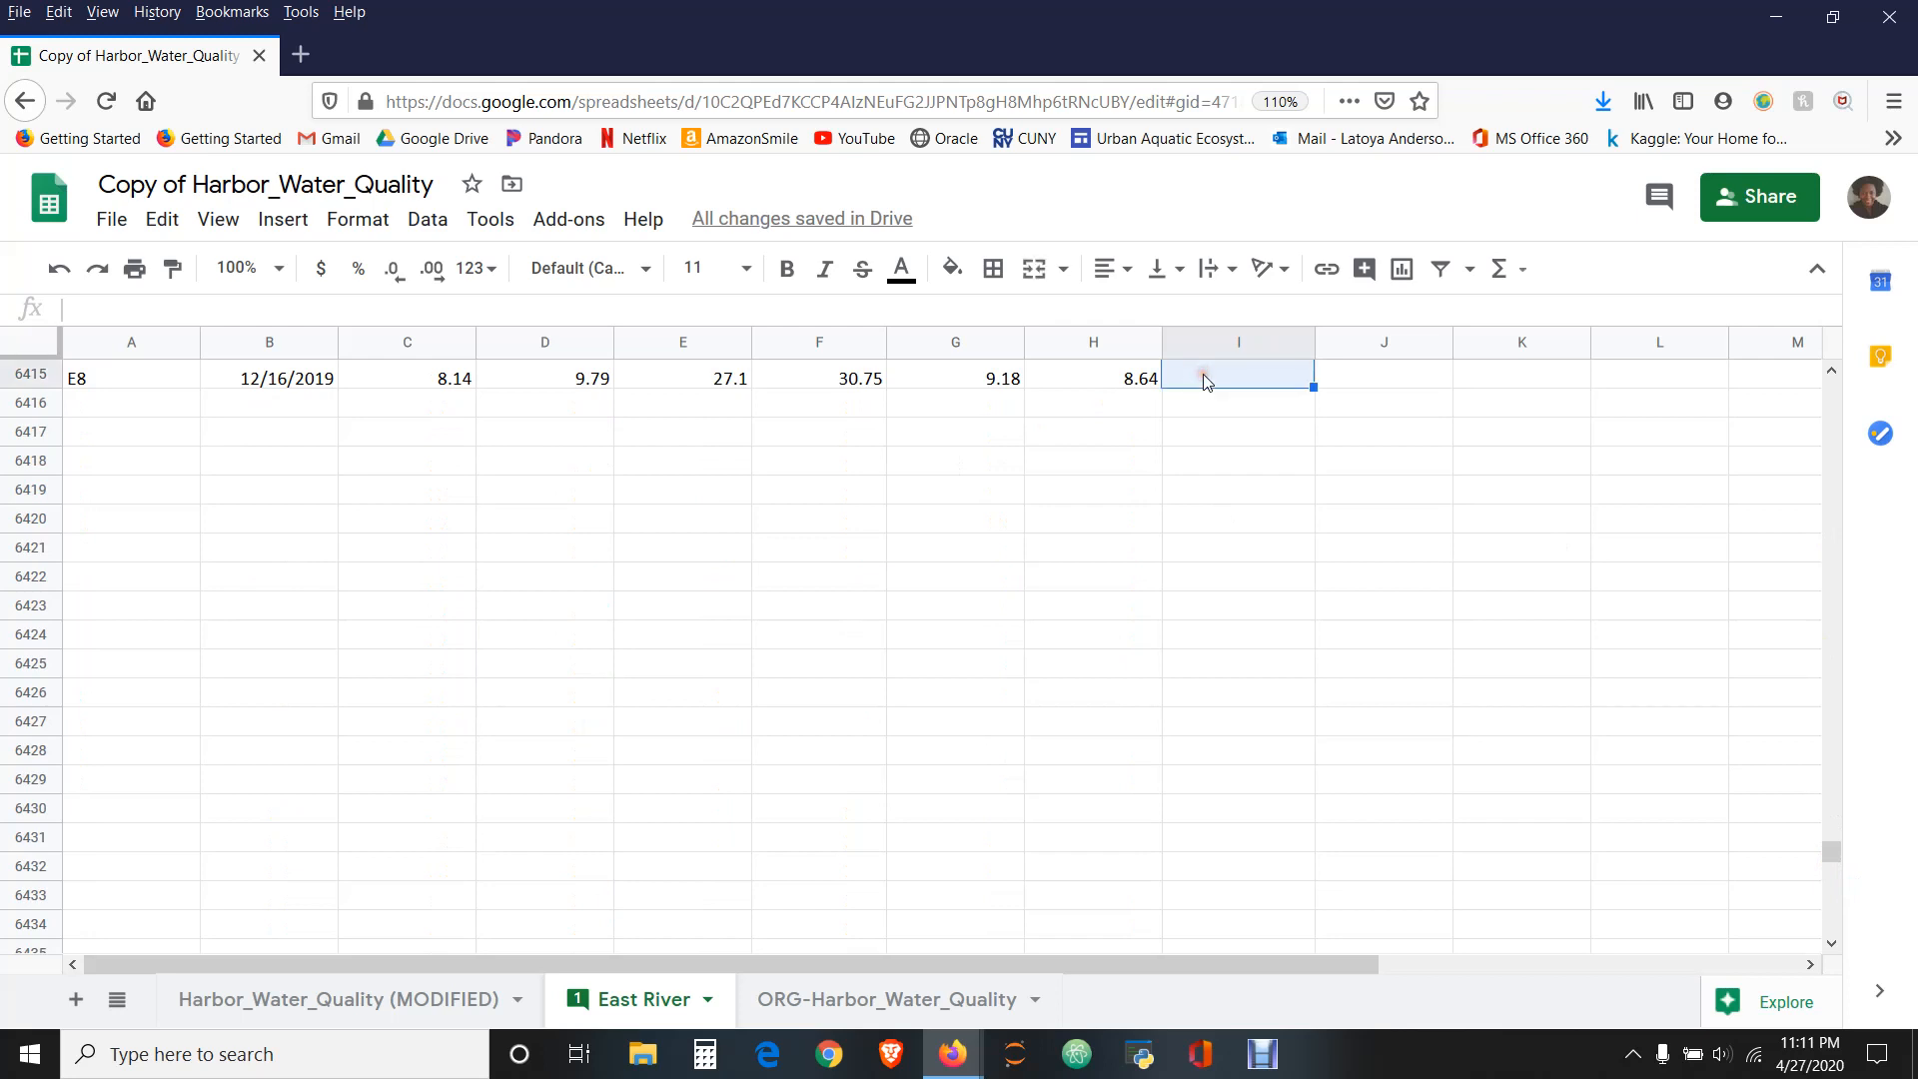
left_click_drag(1832, 854, 1833, 389)
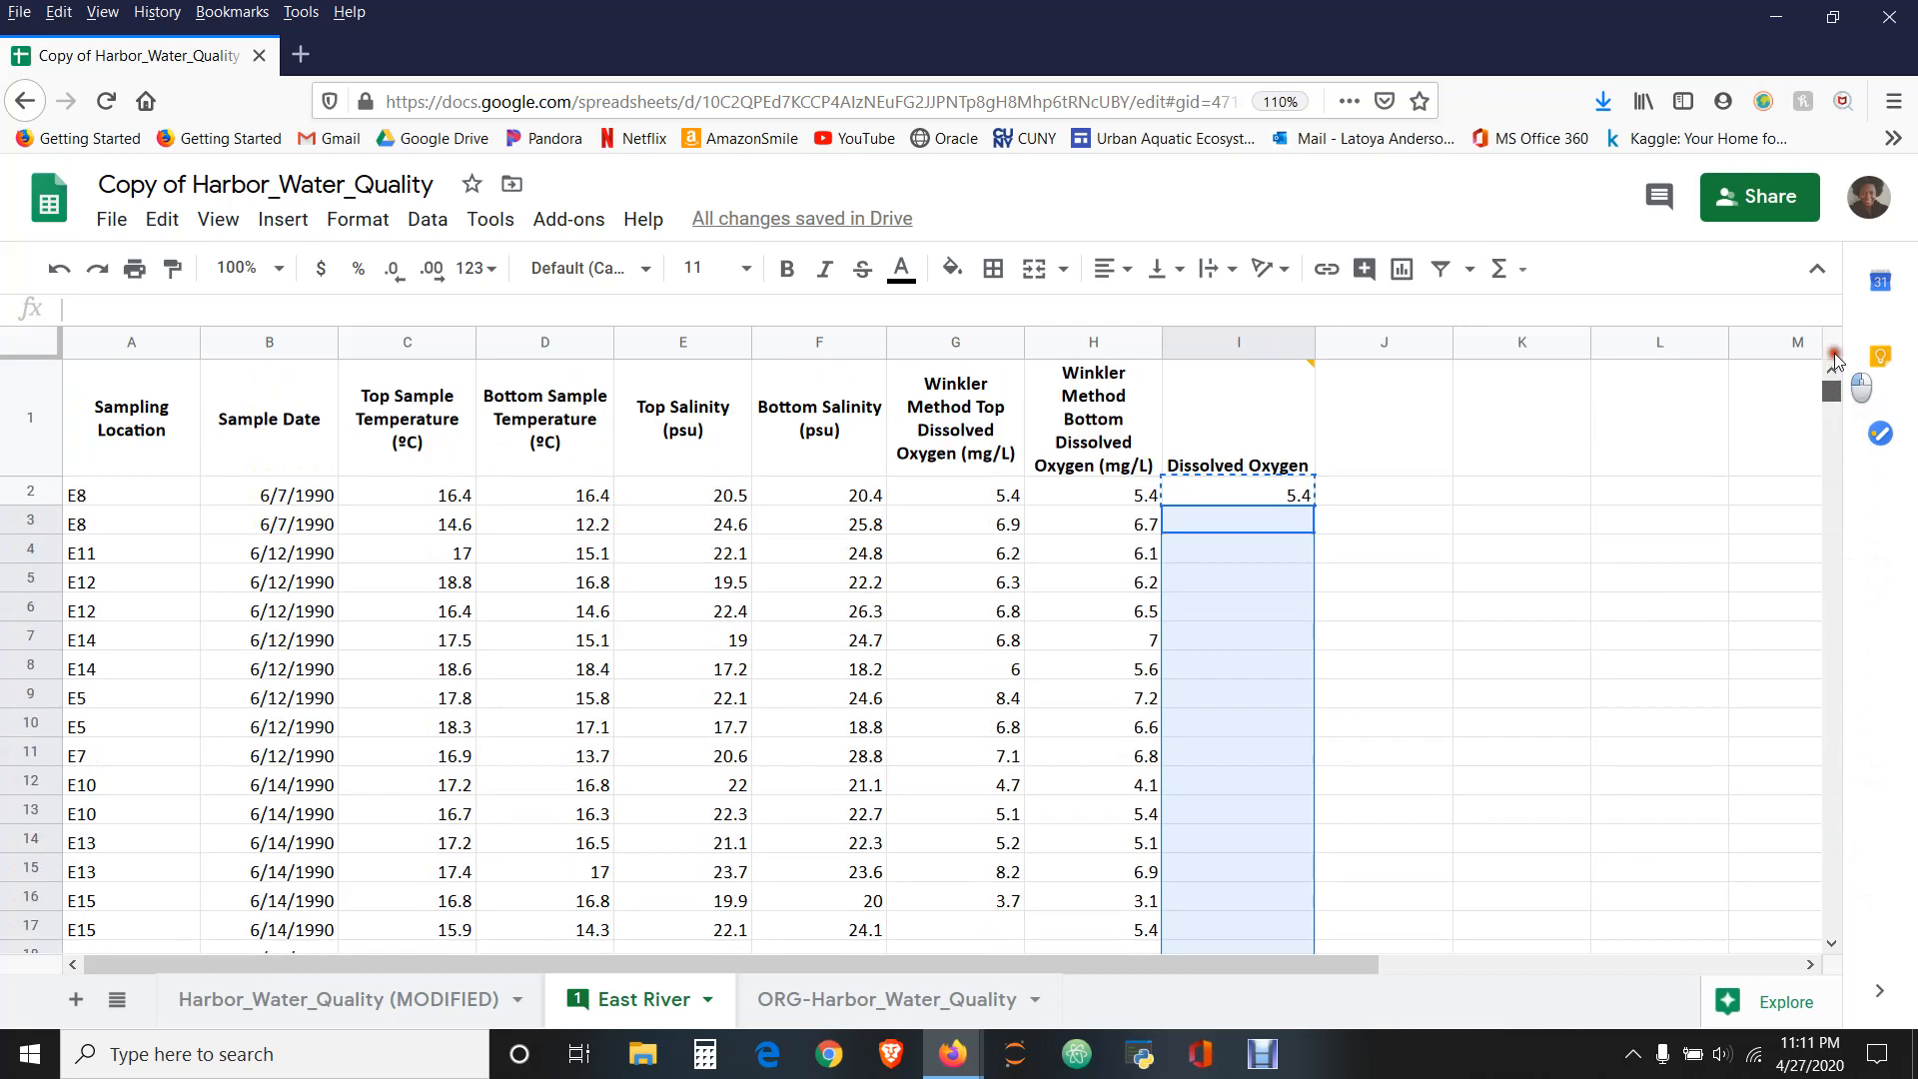
right_click(1220, 560)
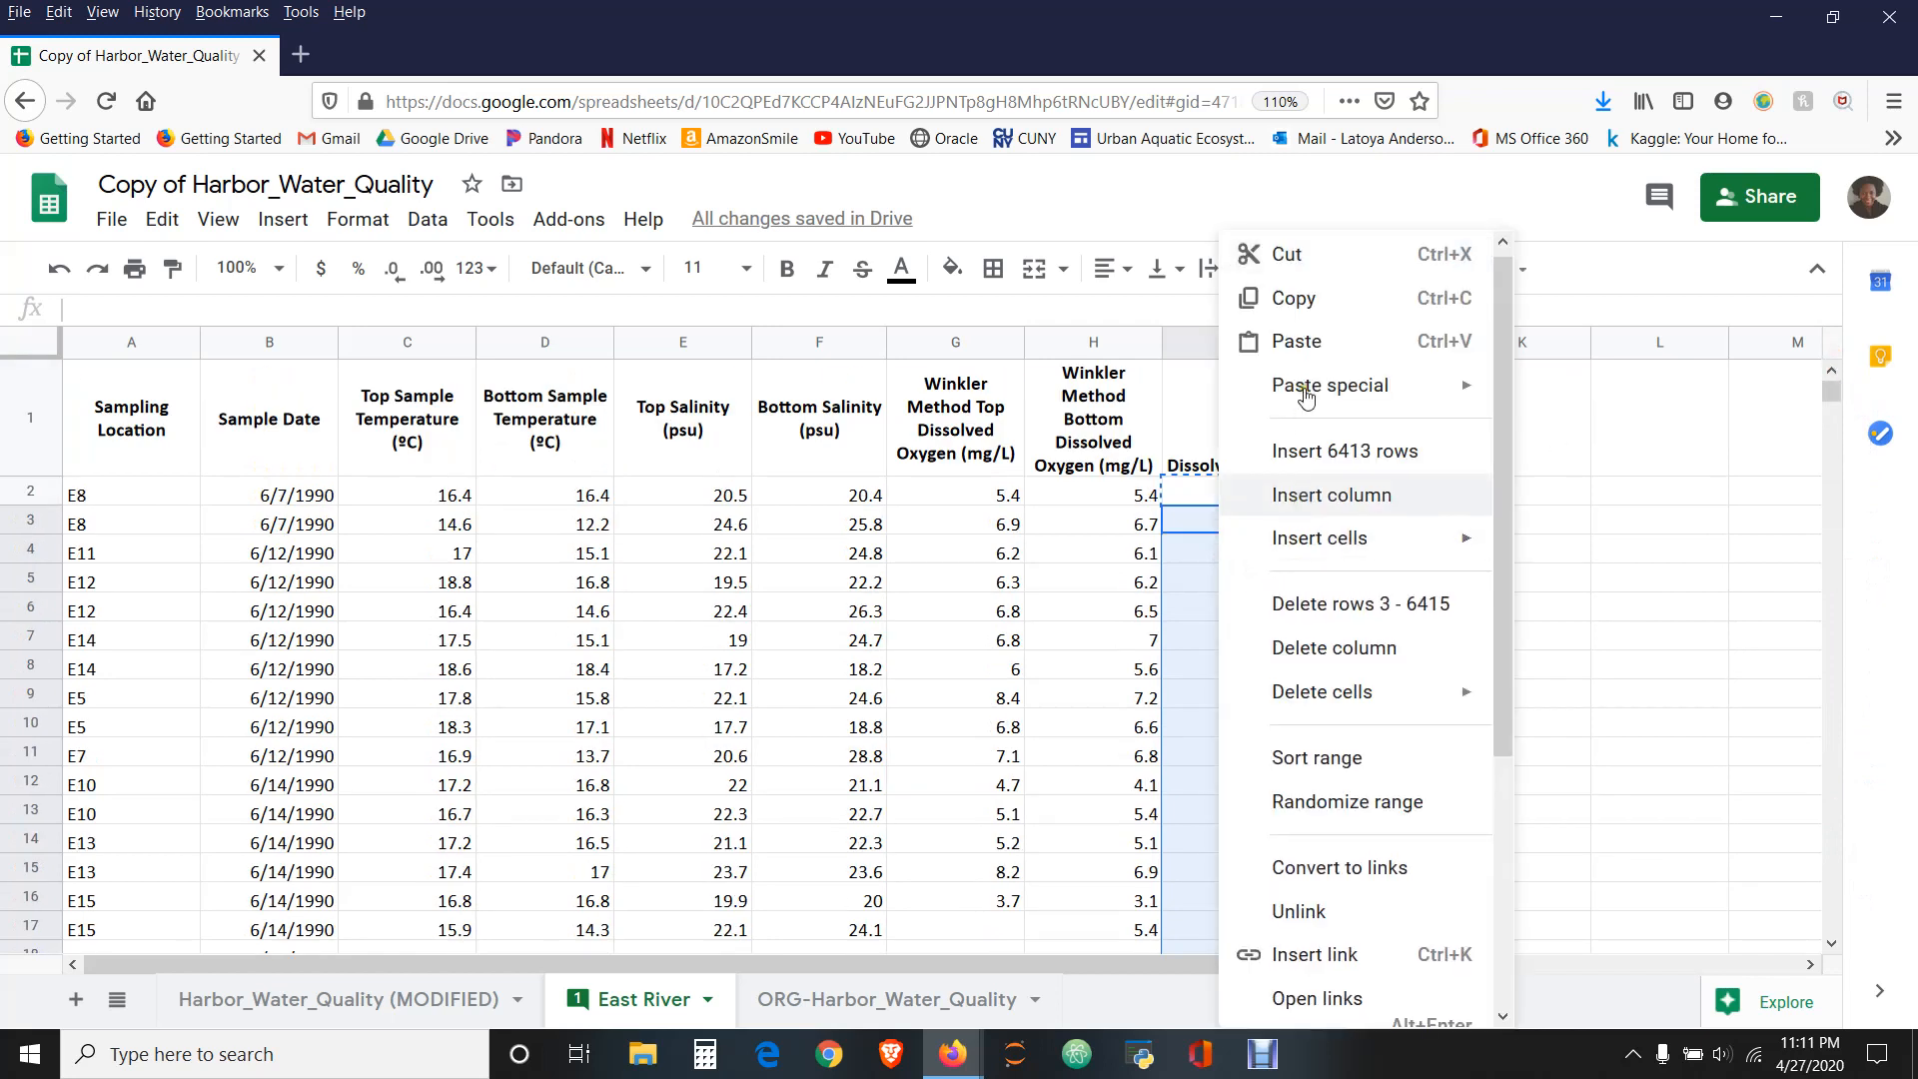
left_click(1186, 611)
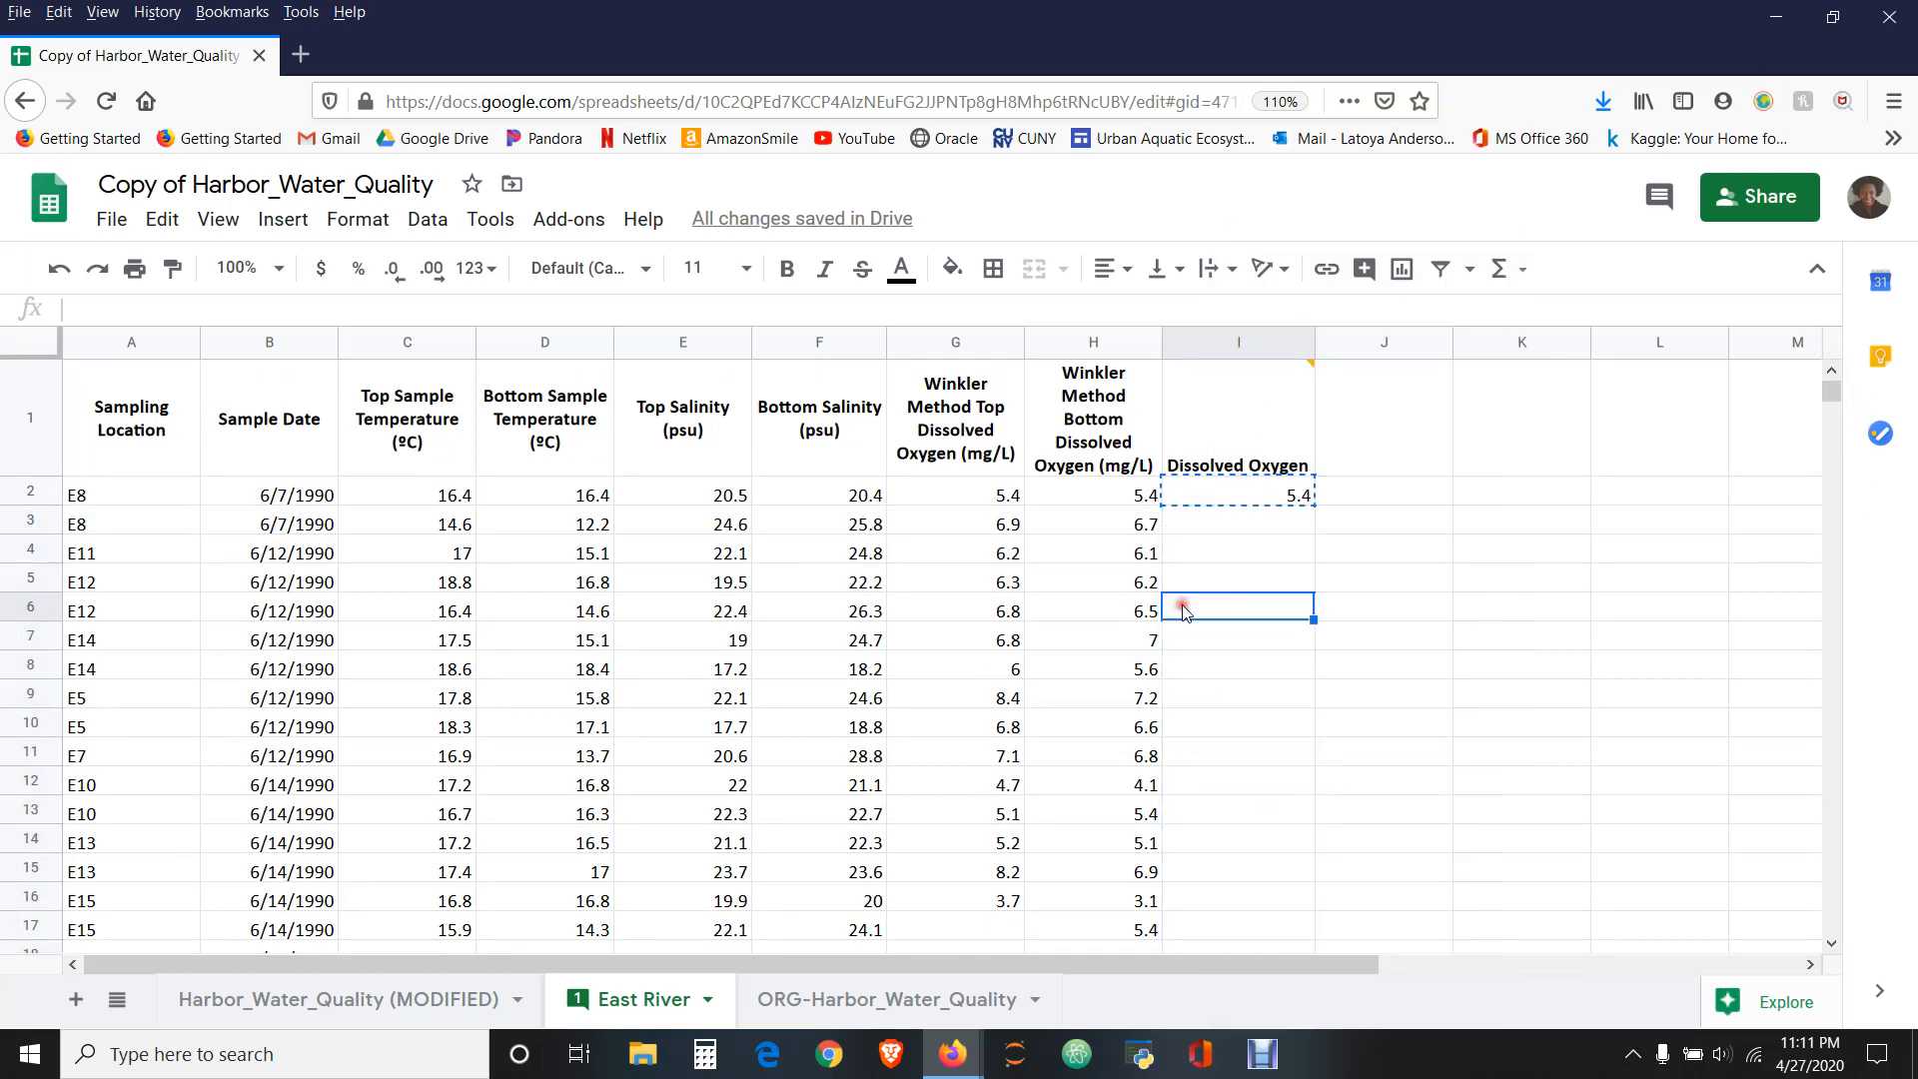
- Paste the copied AVERAGE formula into I3:I6415, down to the last data row, and return to the top of the sheet
left_click(1244, 502)
left_click(1246, 514)
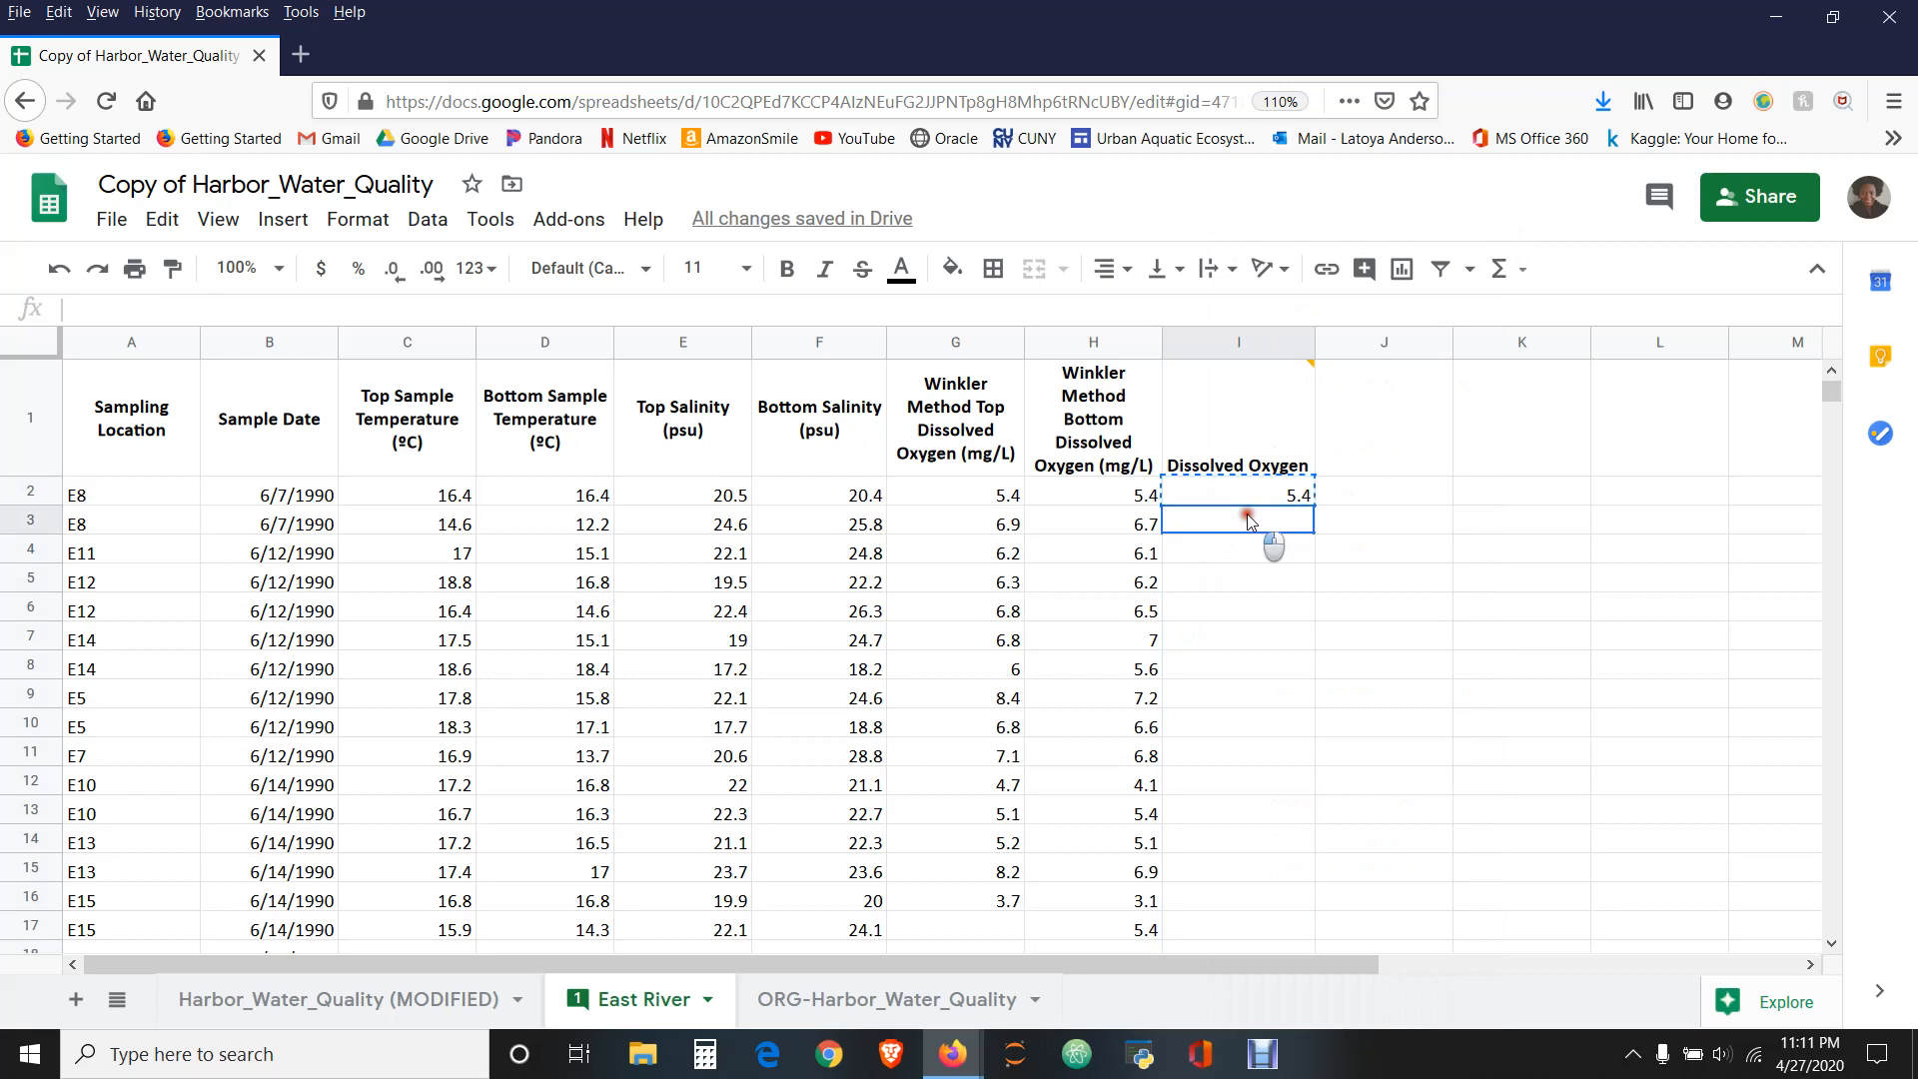
left_click_drag(1830, 389, 1828, 885)
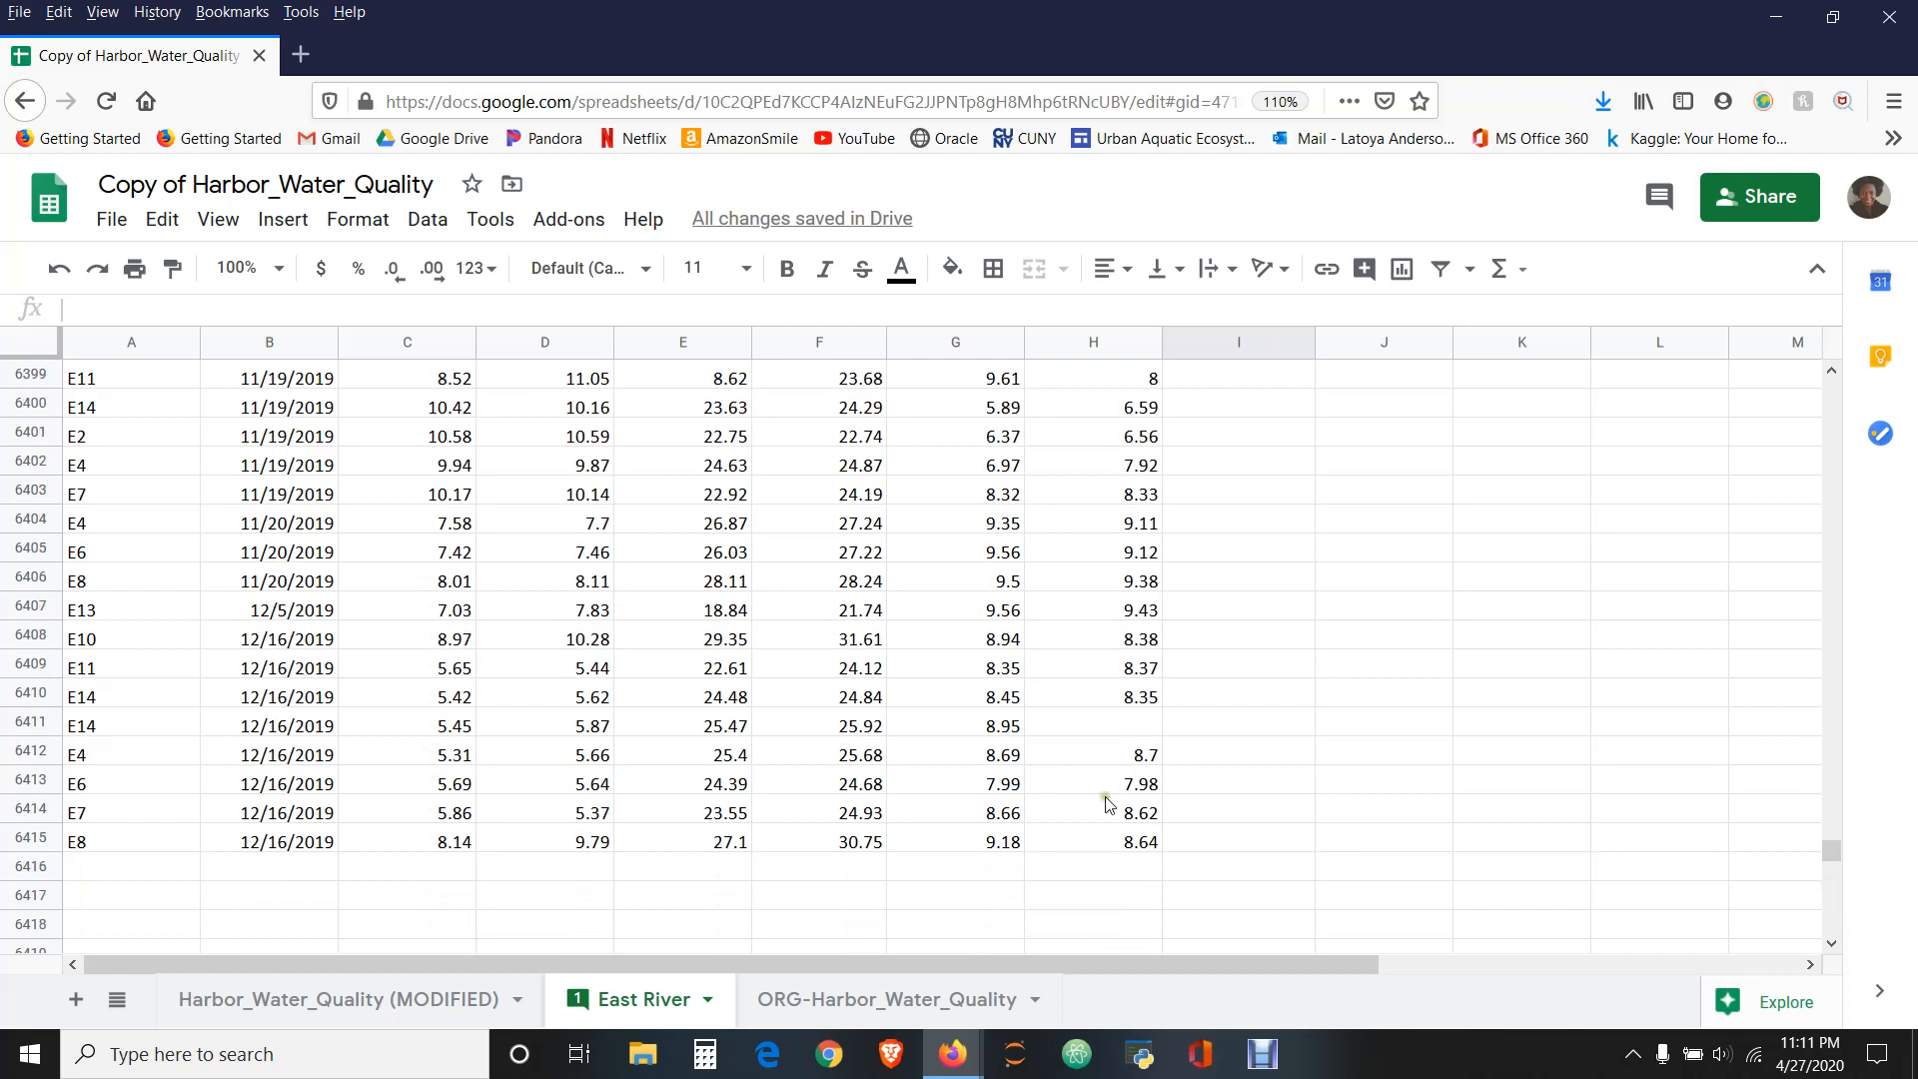
left_click(1209, 844, "shift")
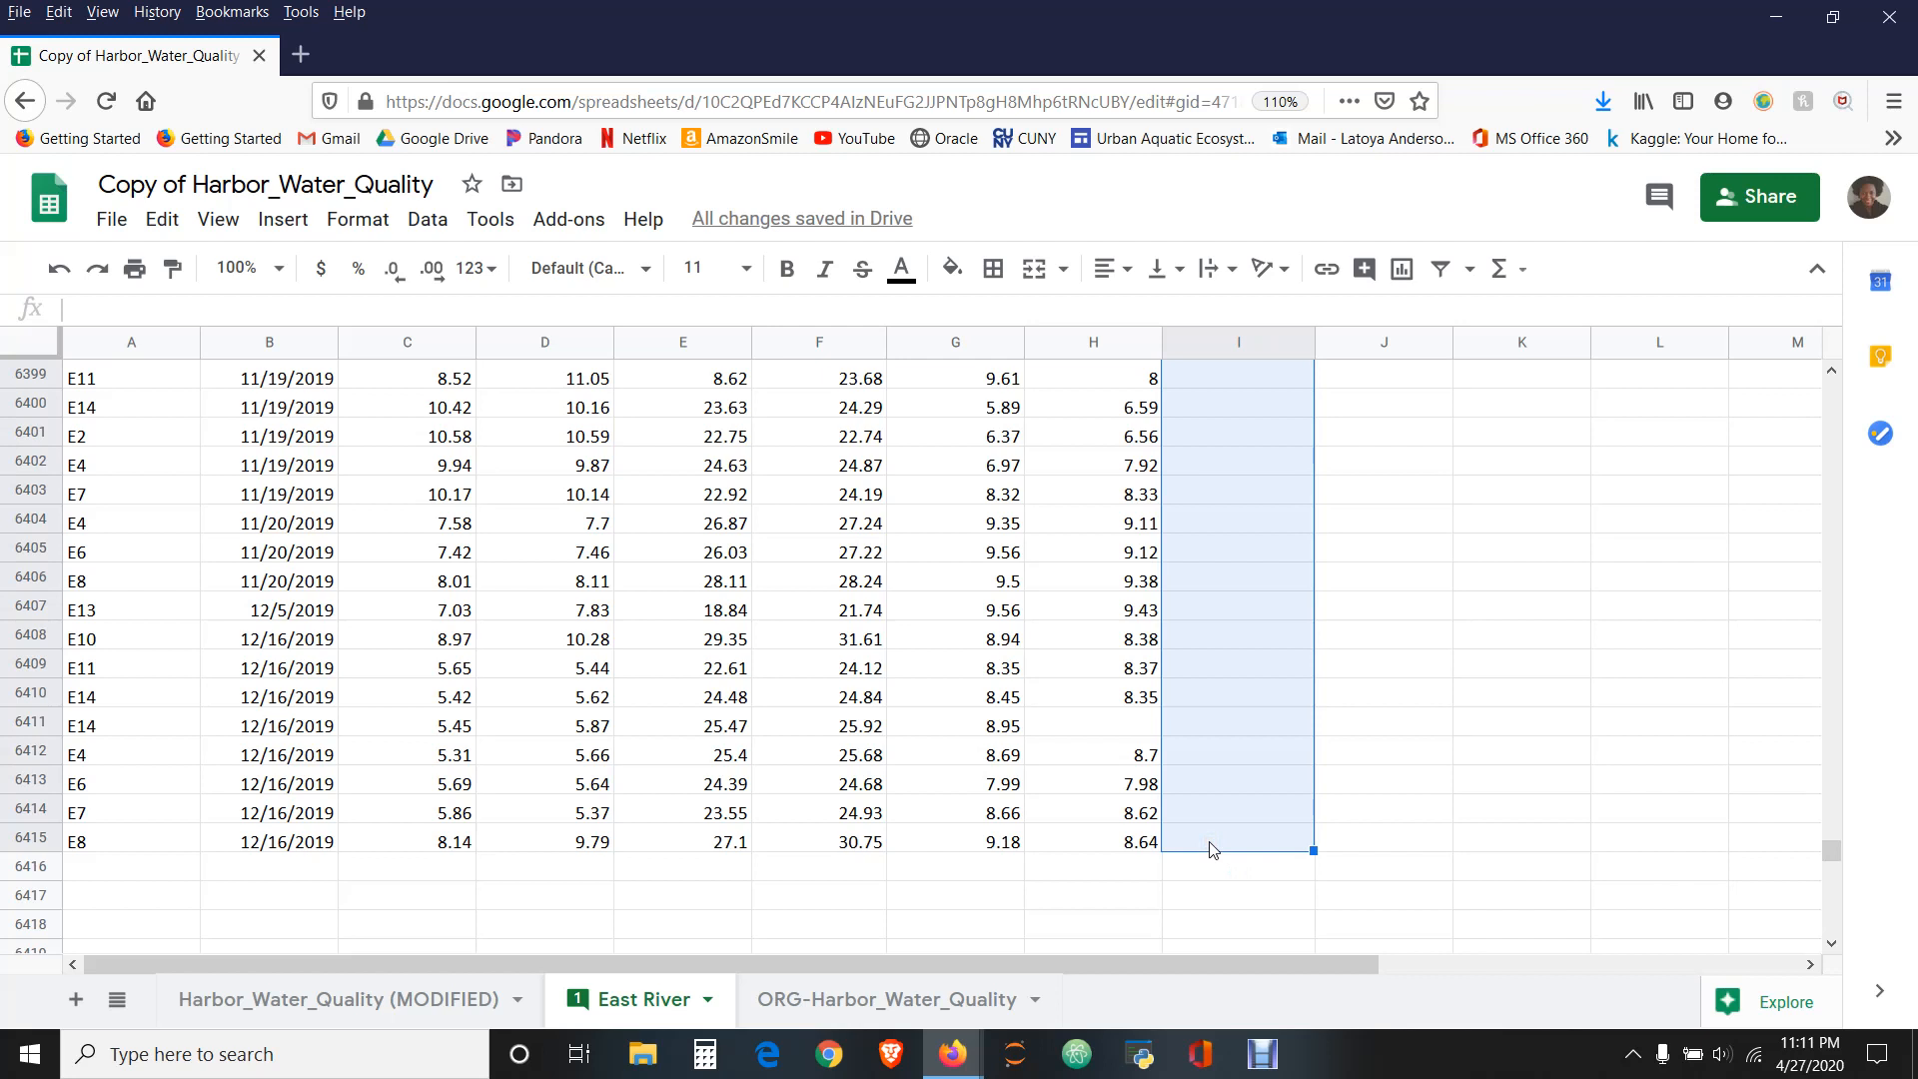
key("ctrl+v")
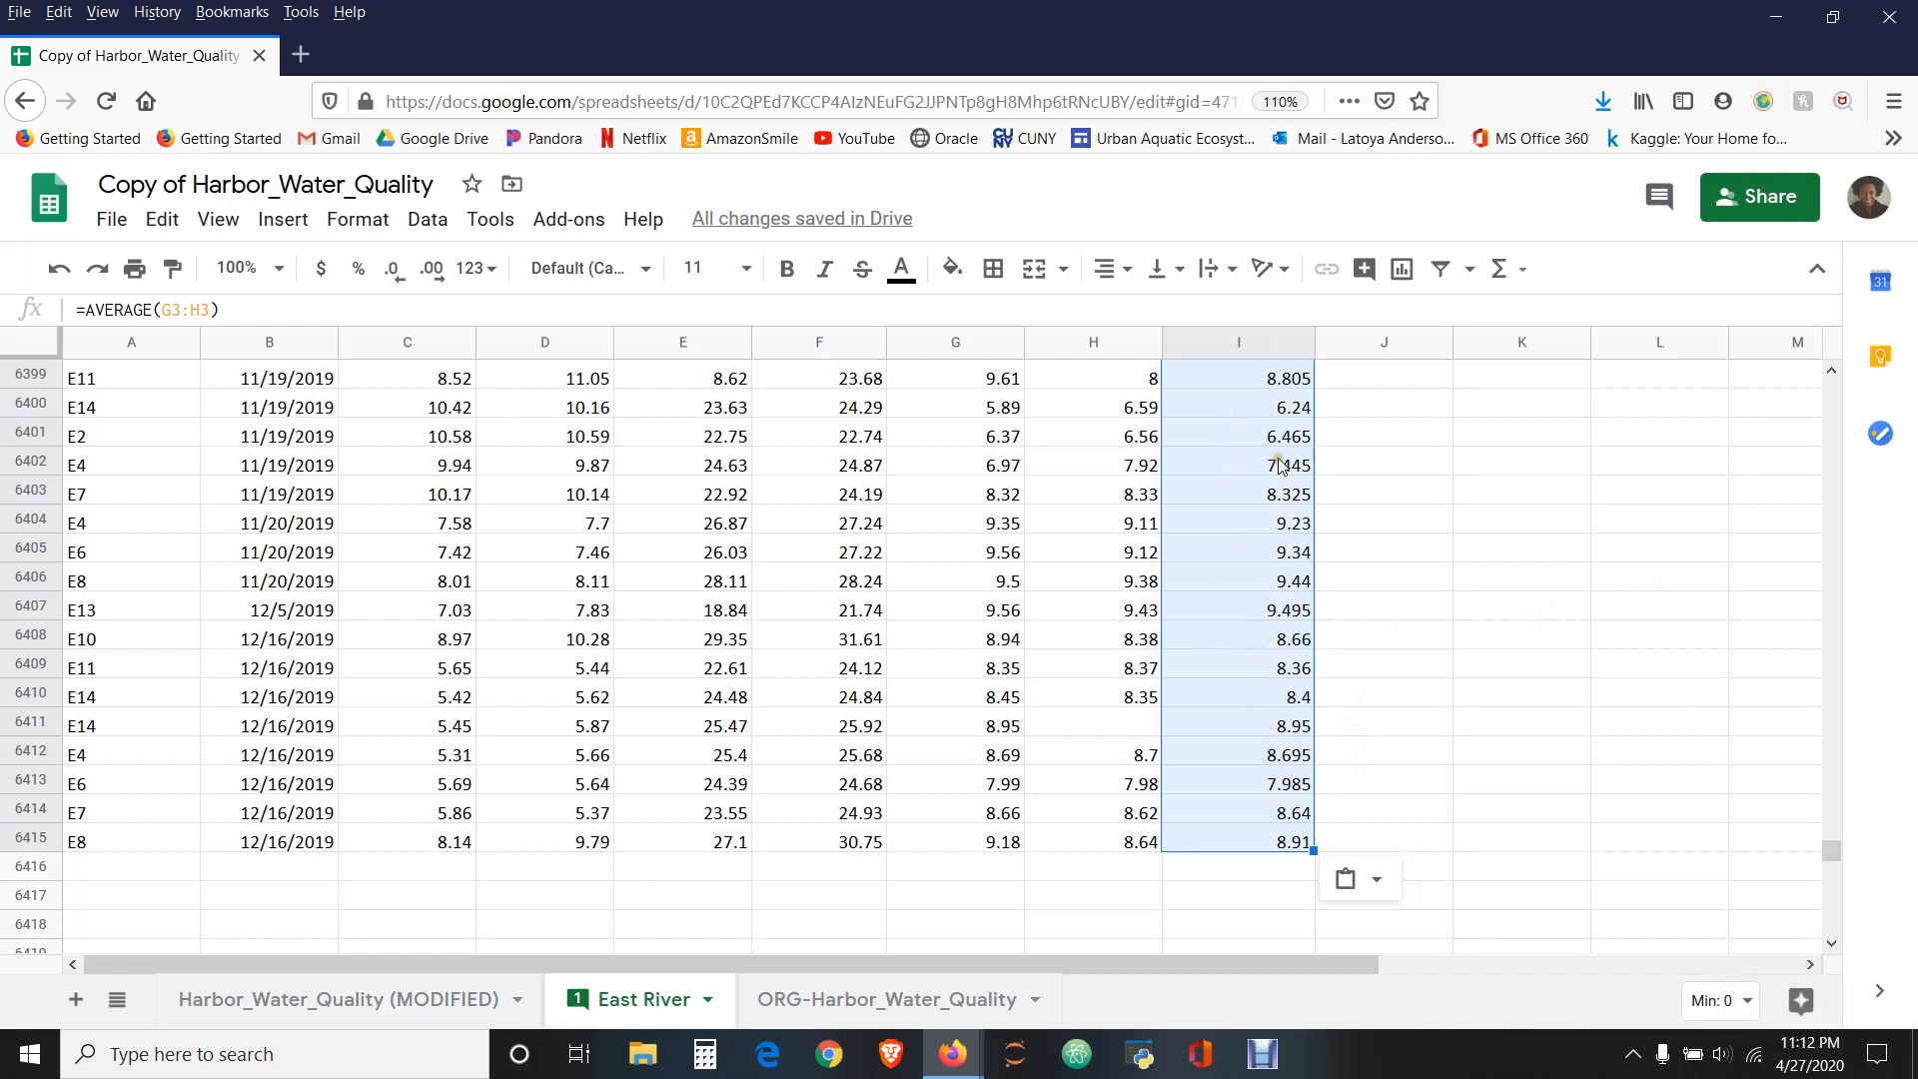
left_click(1617, 731)
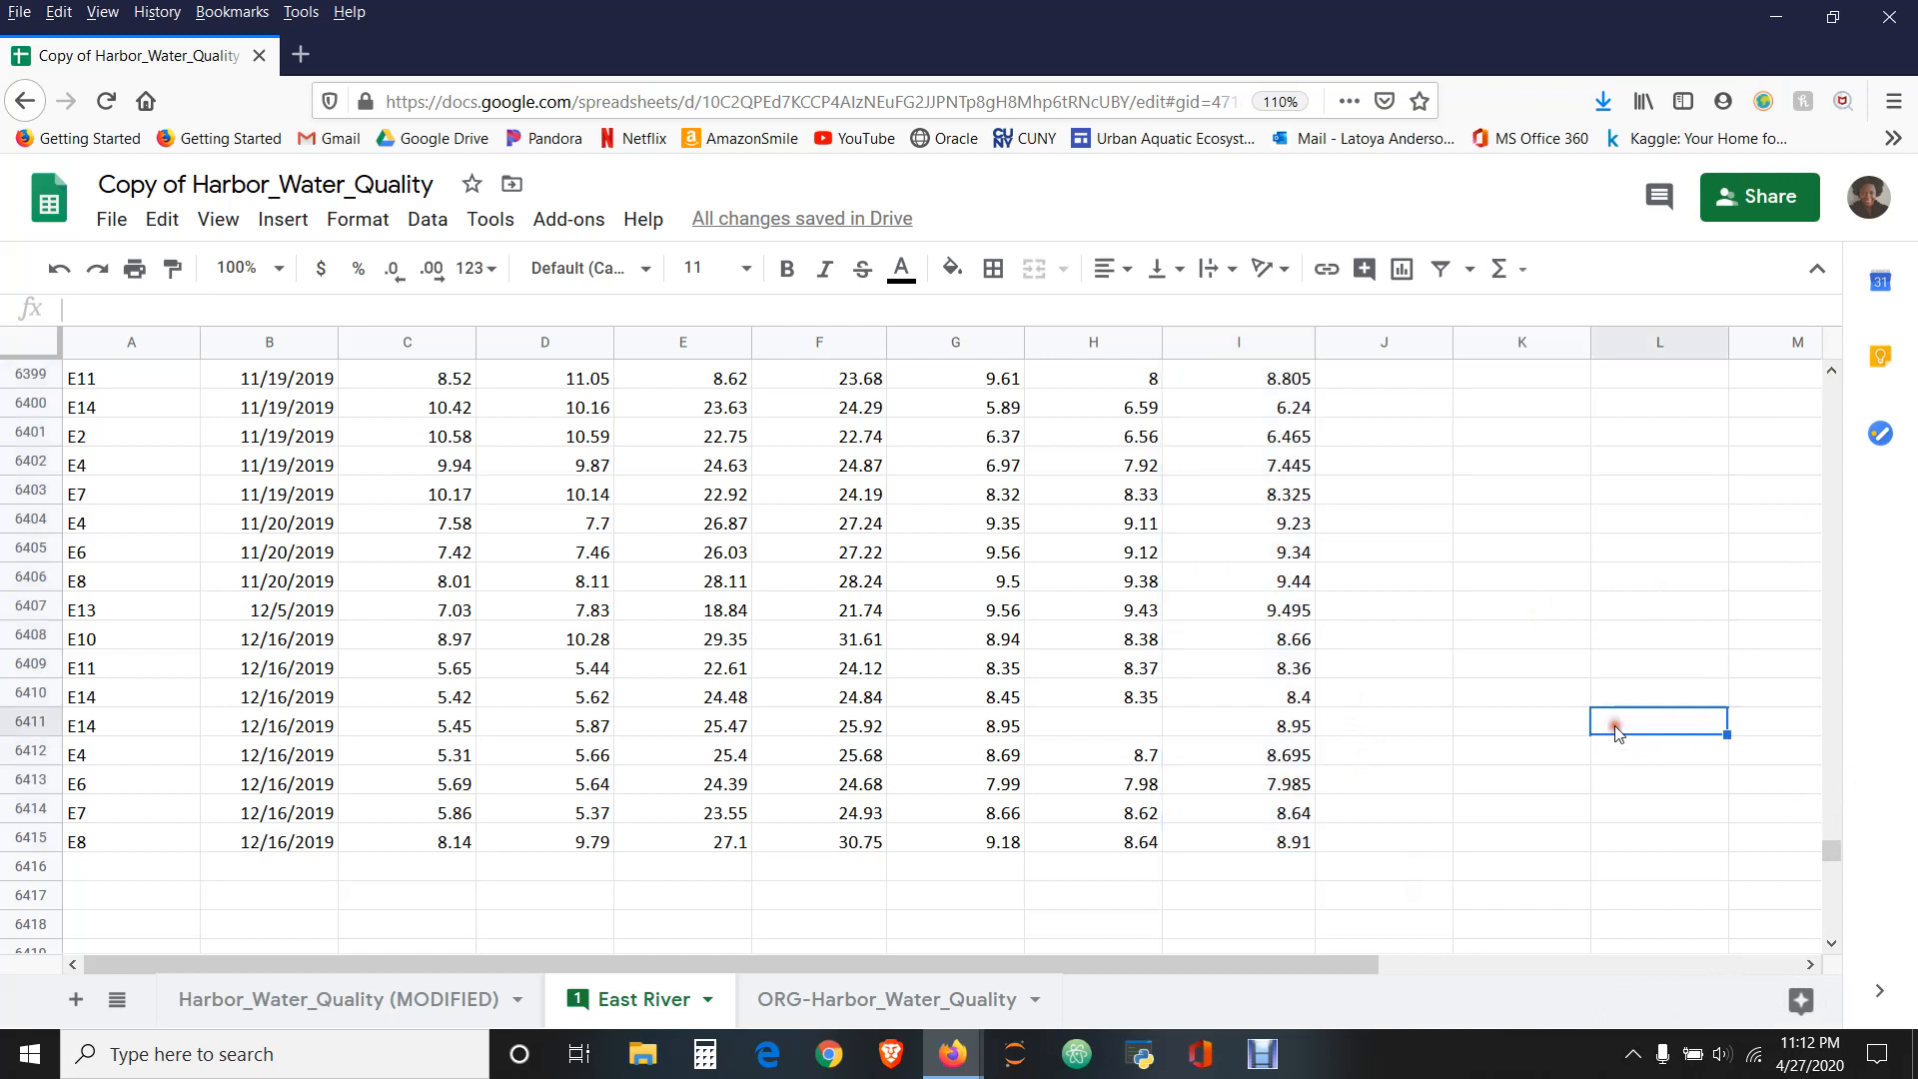
left_click_drag(1836, 864, 1841, 353)
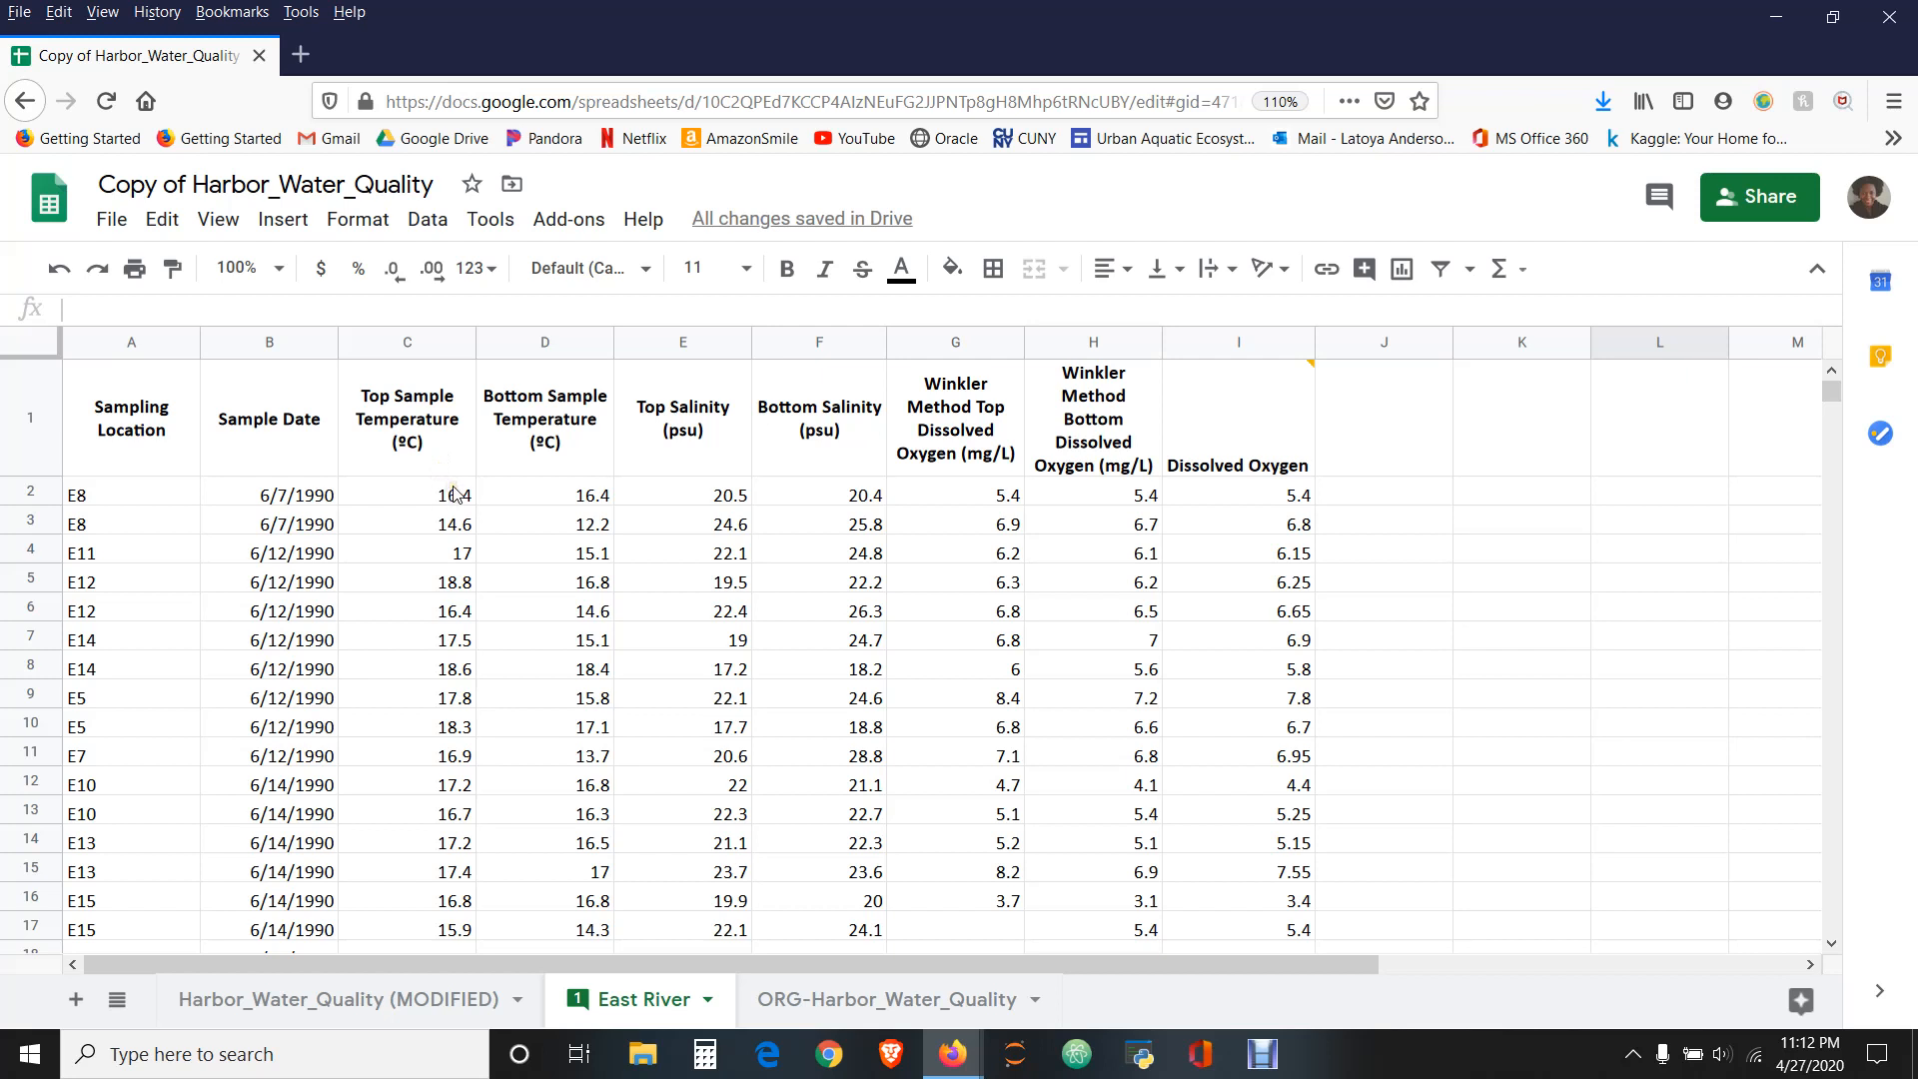
left_click(575, 871)
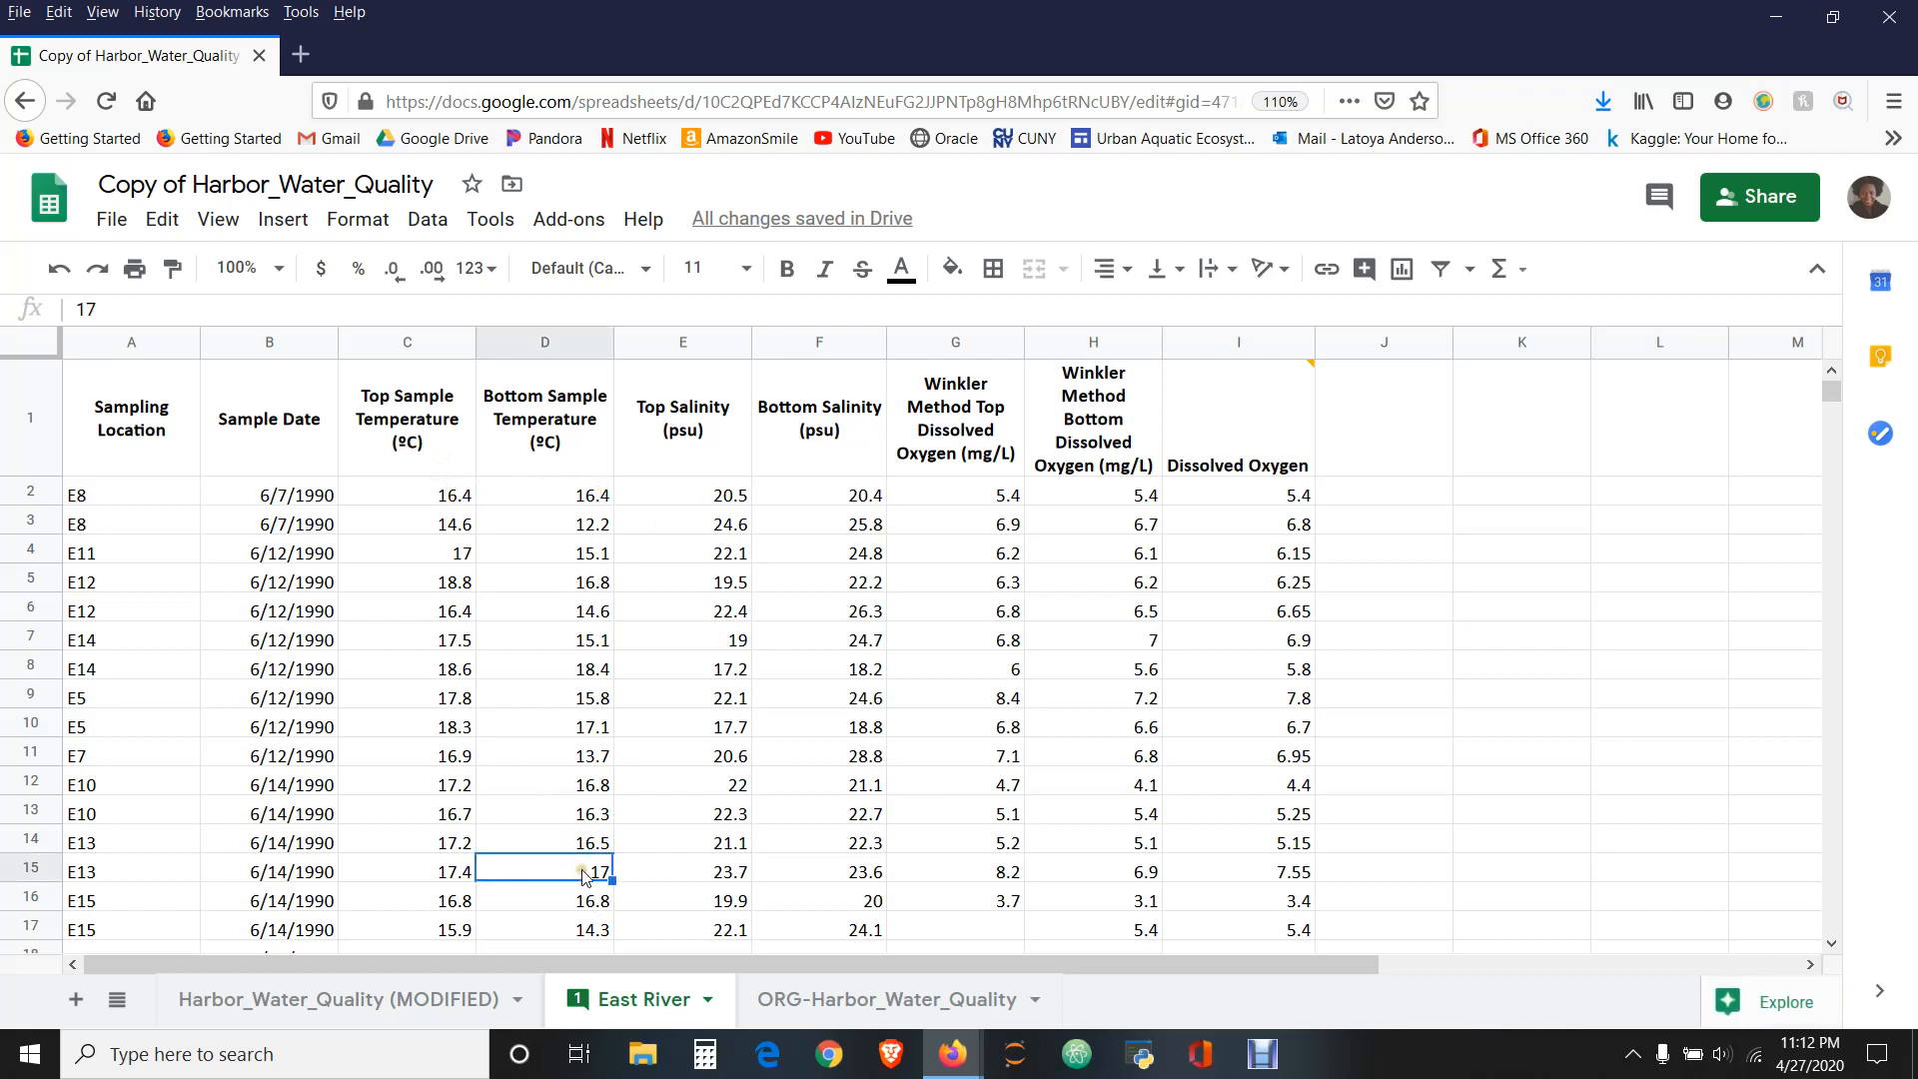
left_click(839, 902)
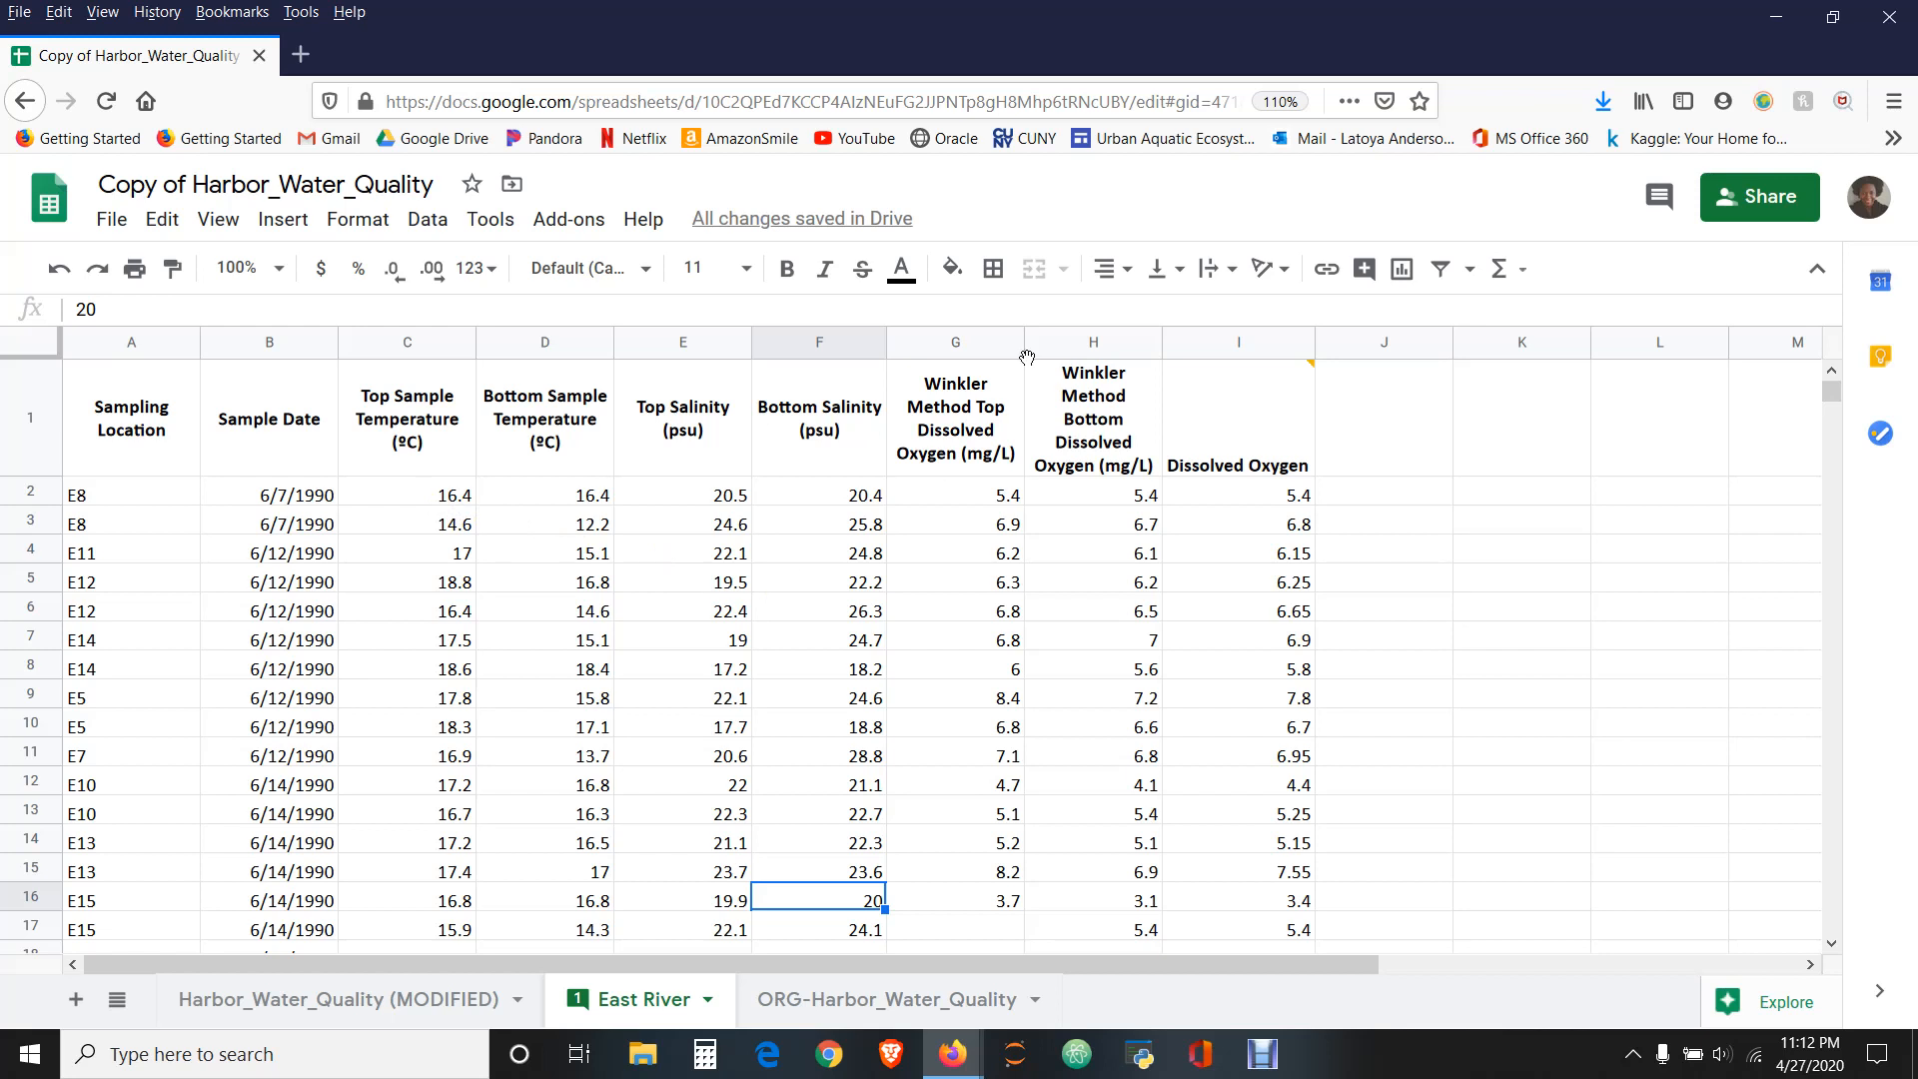
left_click(1282, 590)
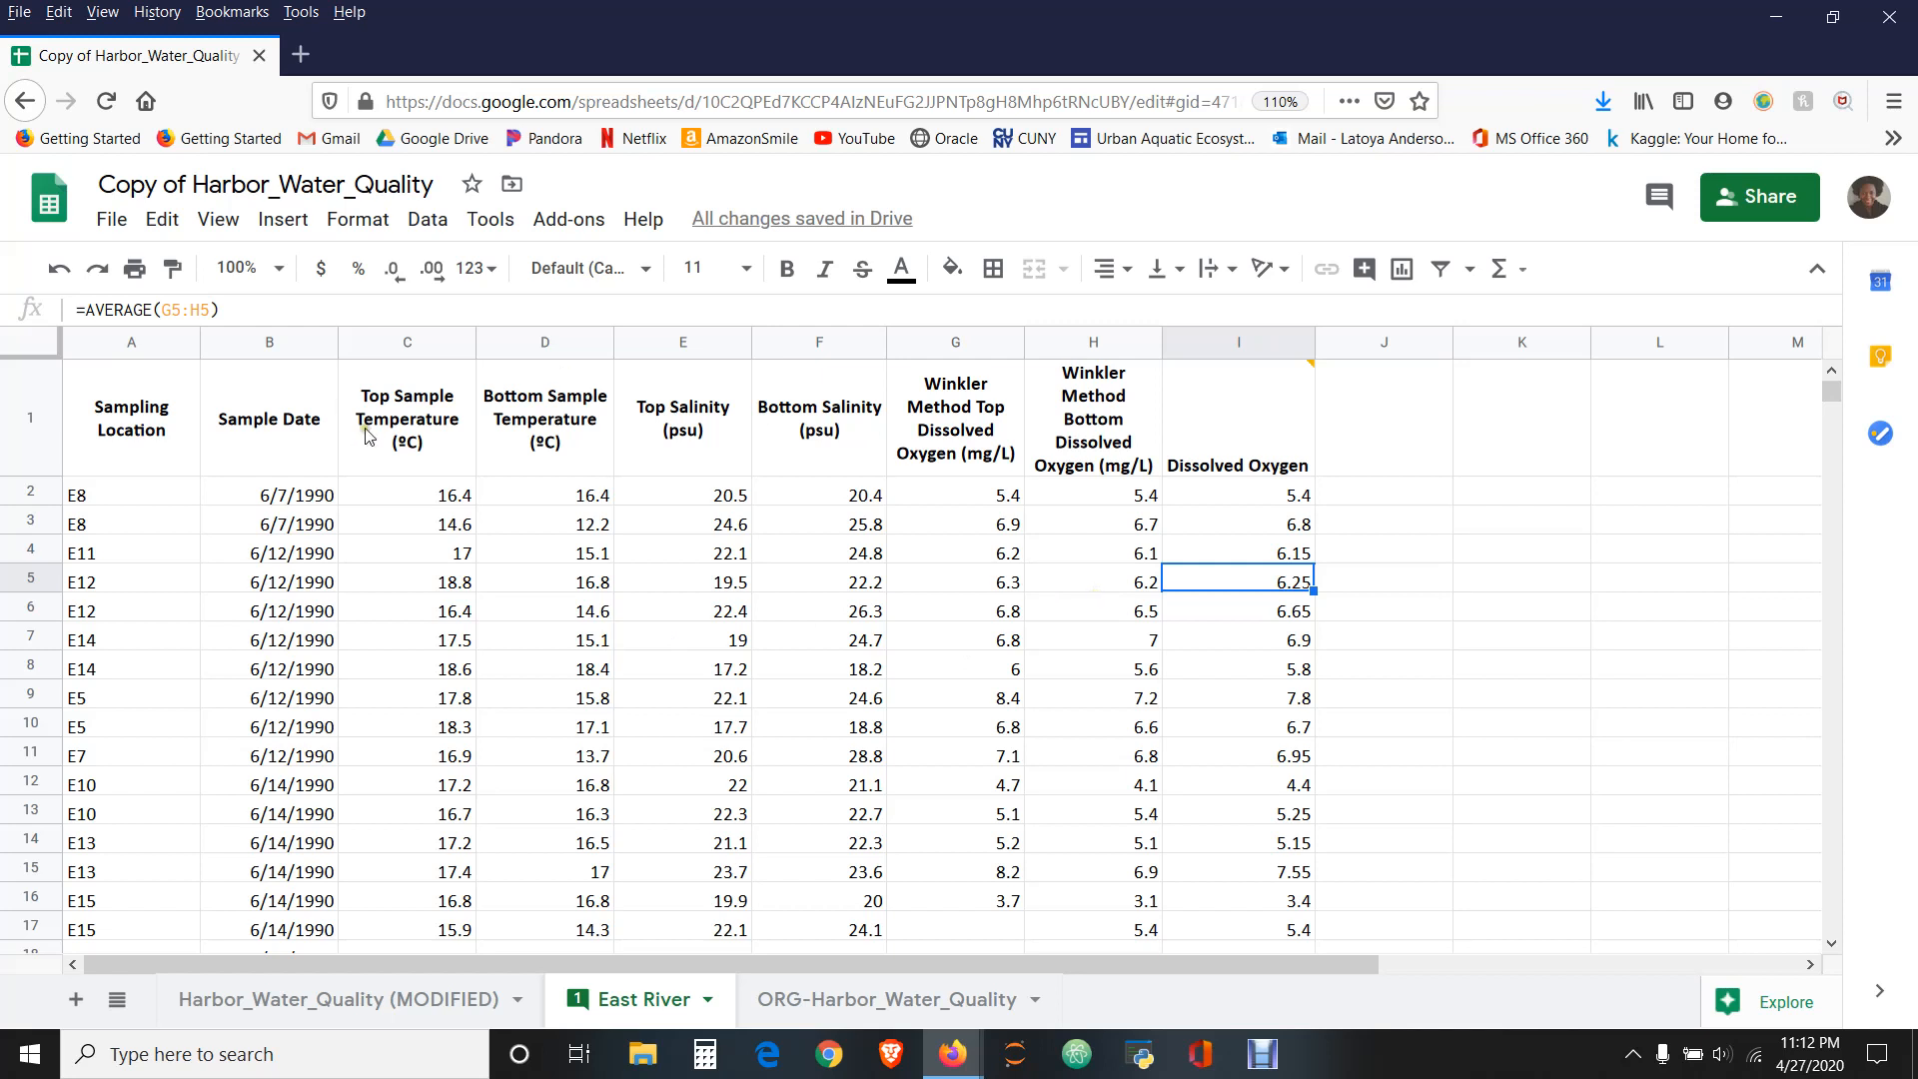
- Apply the Number format with two decimals to all measurement values in C2:I6415
left_click(462, 499)
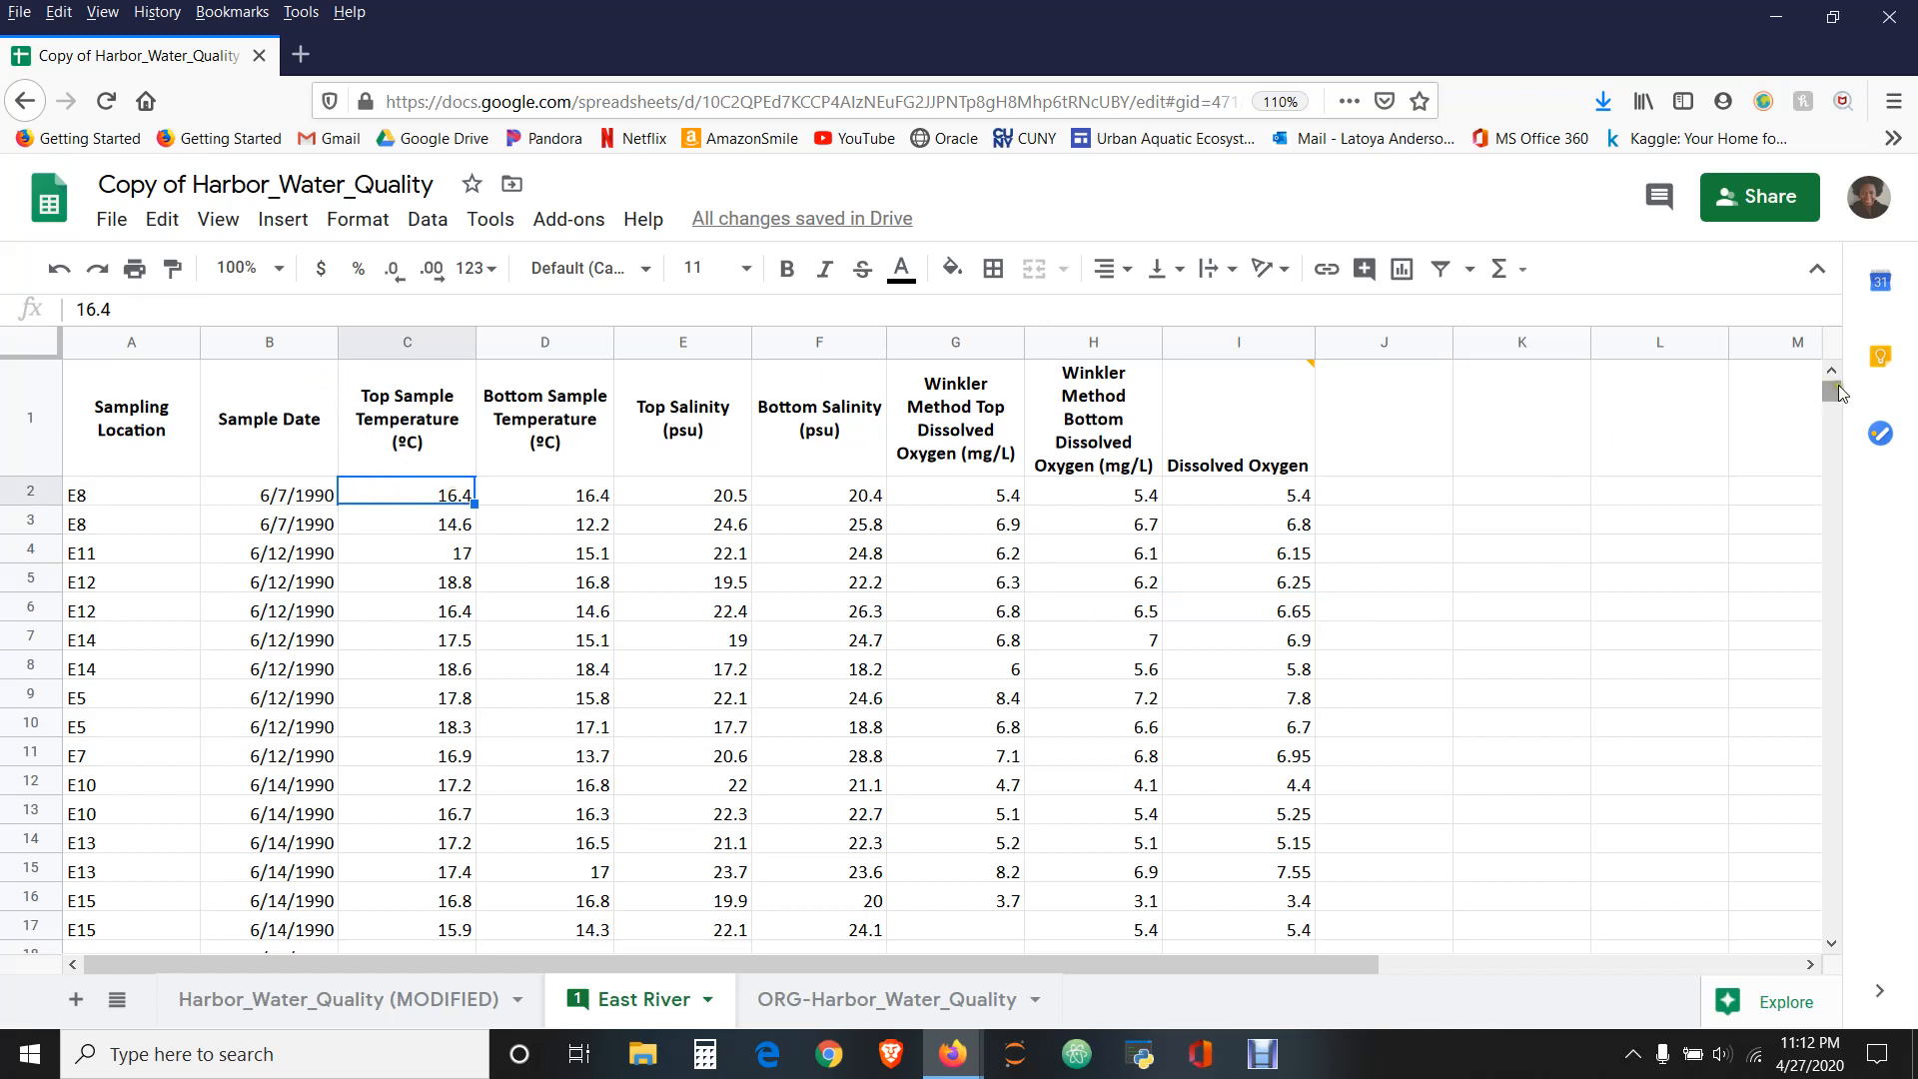
left_click_drag(1838, 393, 1845, 850)
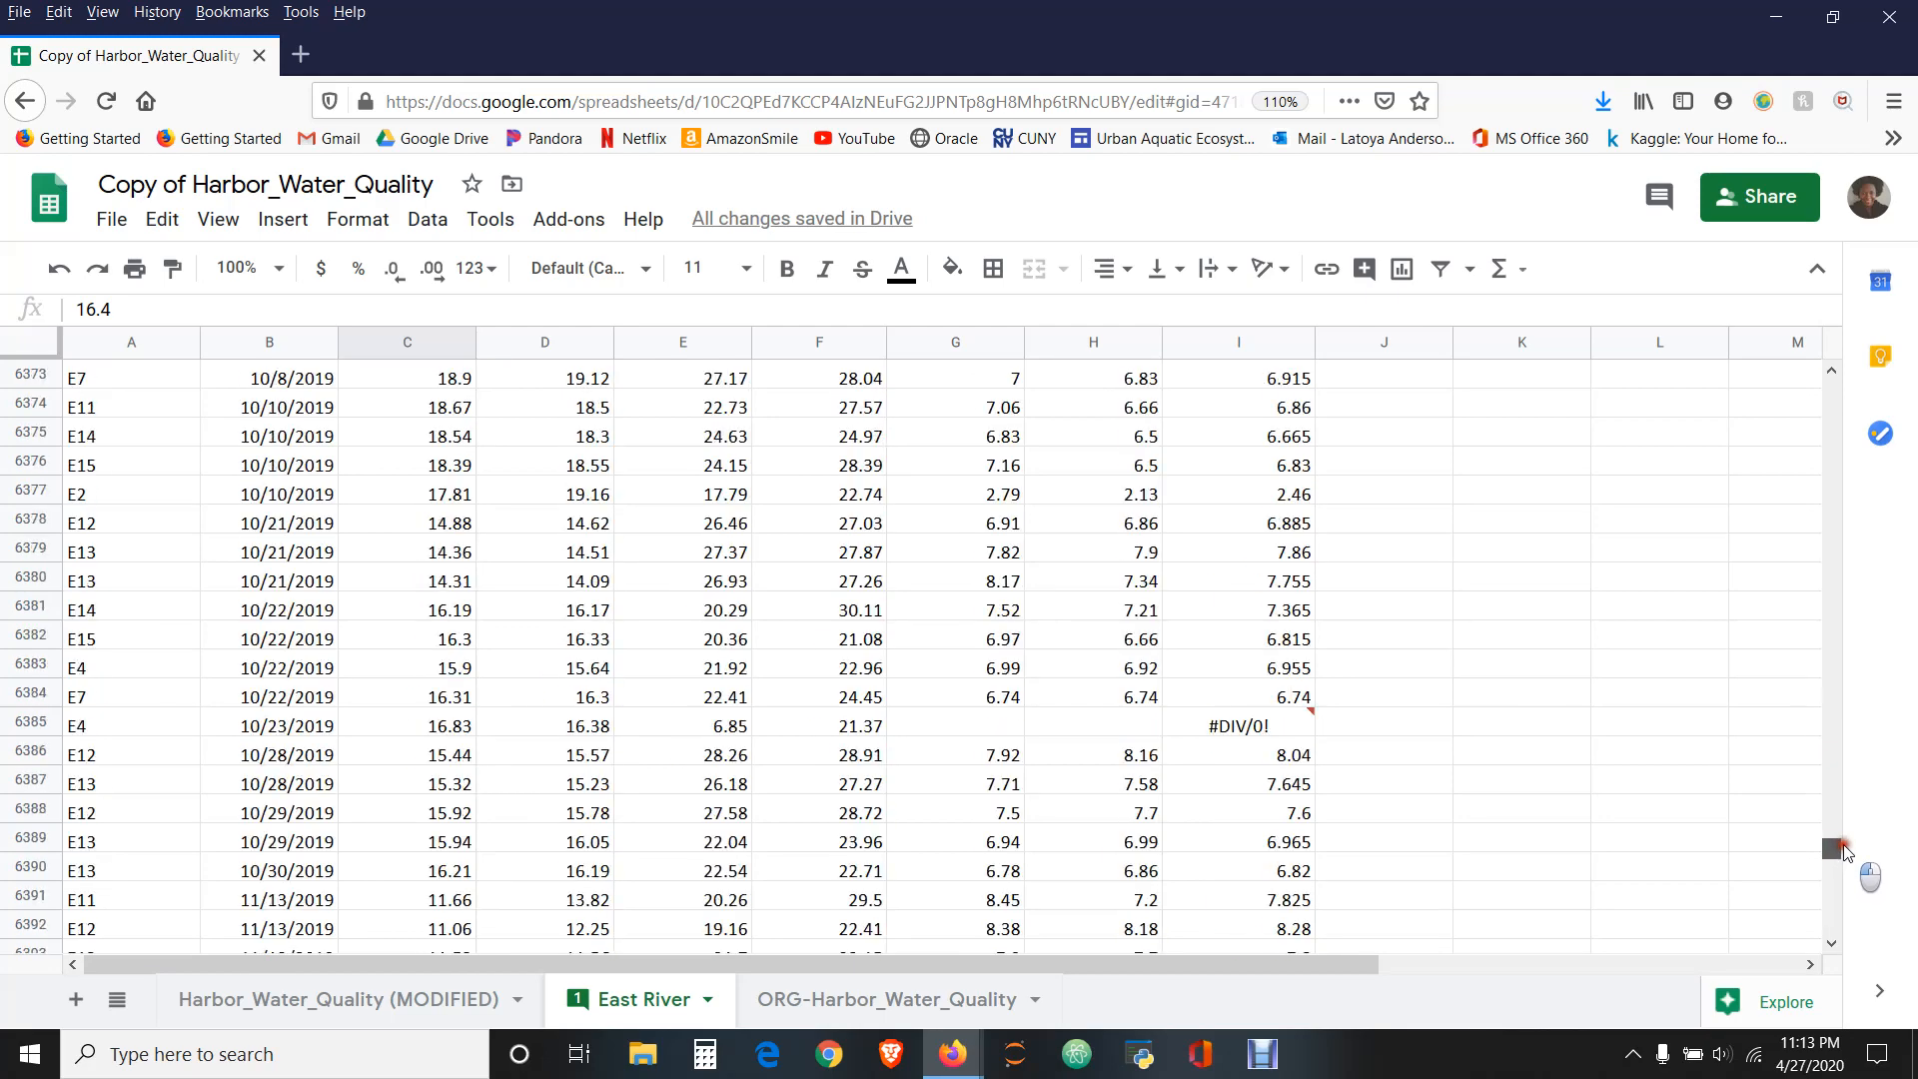
left_click(1836, 949)
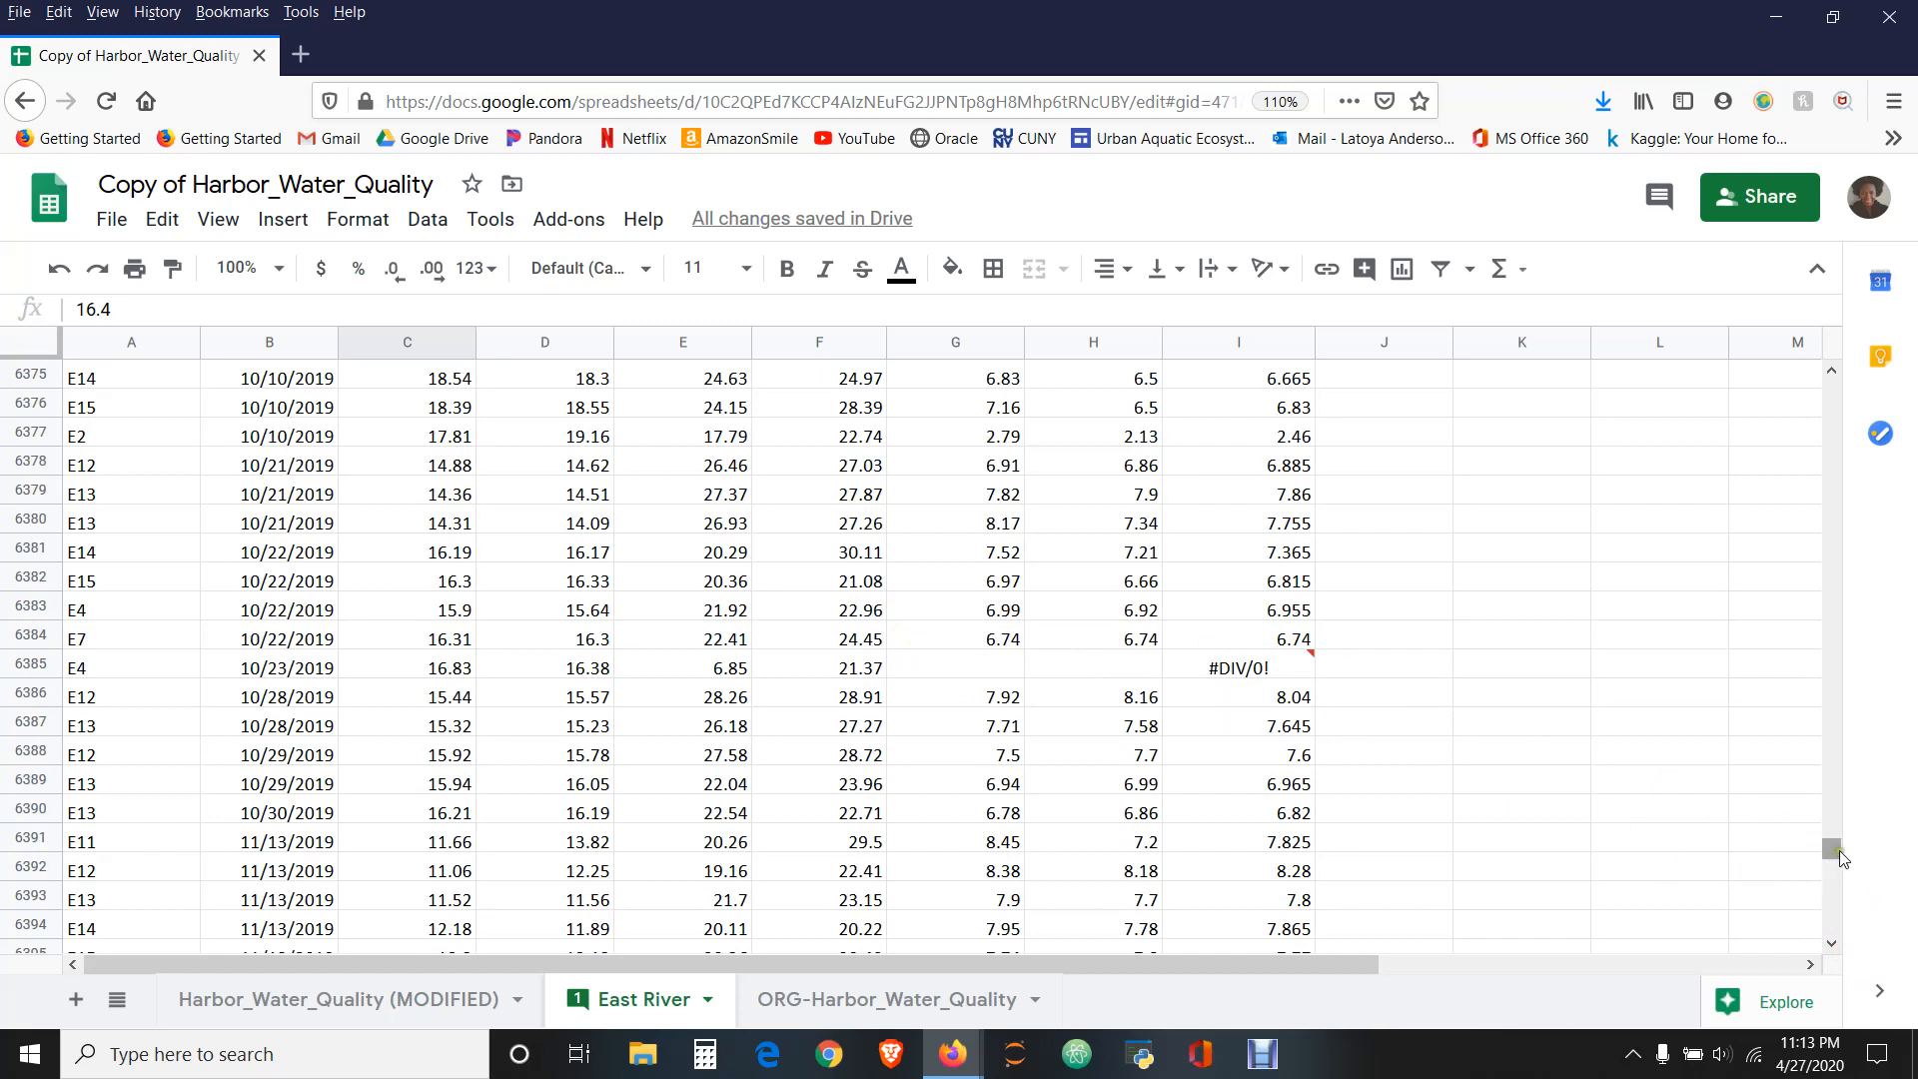
left_click(1833, 943)
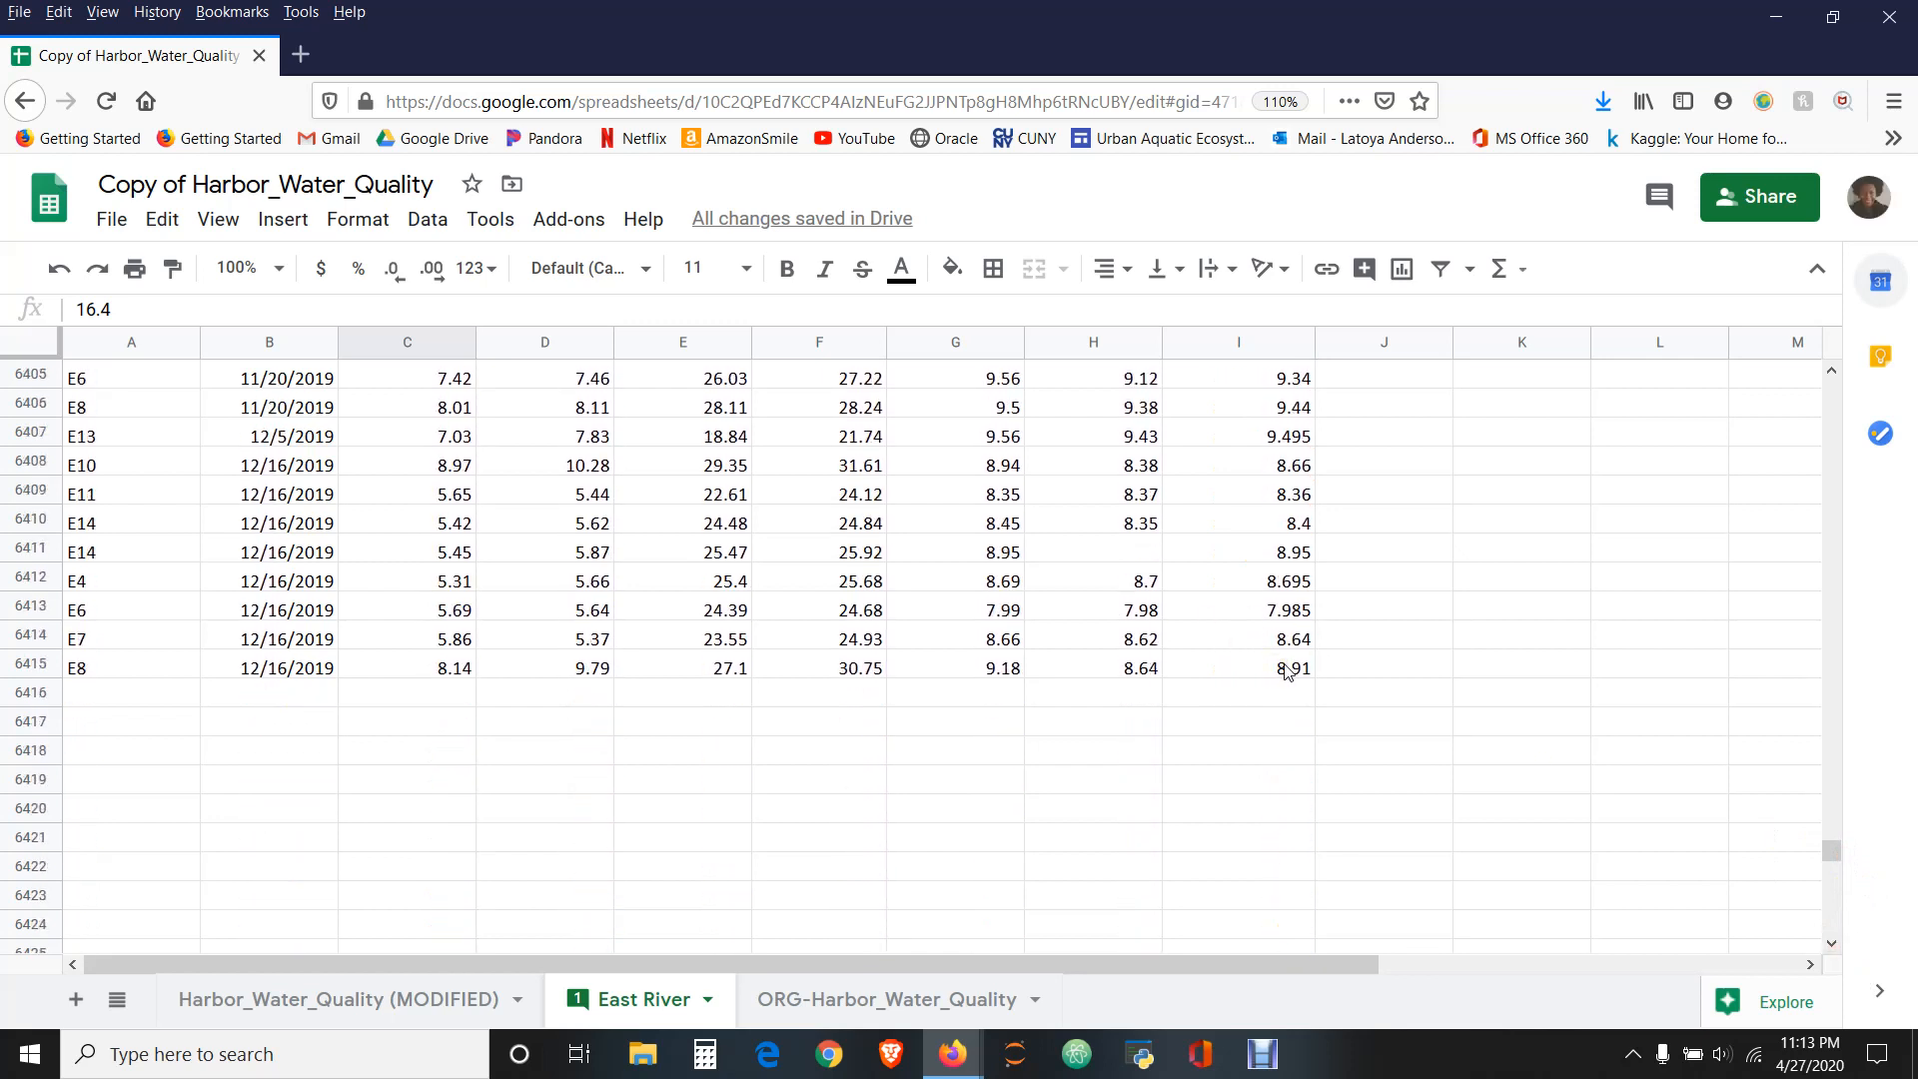
left_click(1285, 670, "shift")
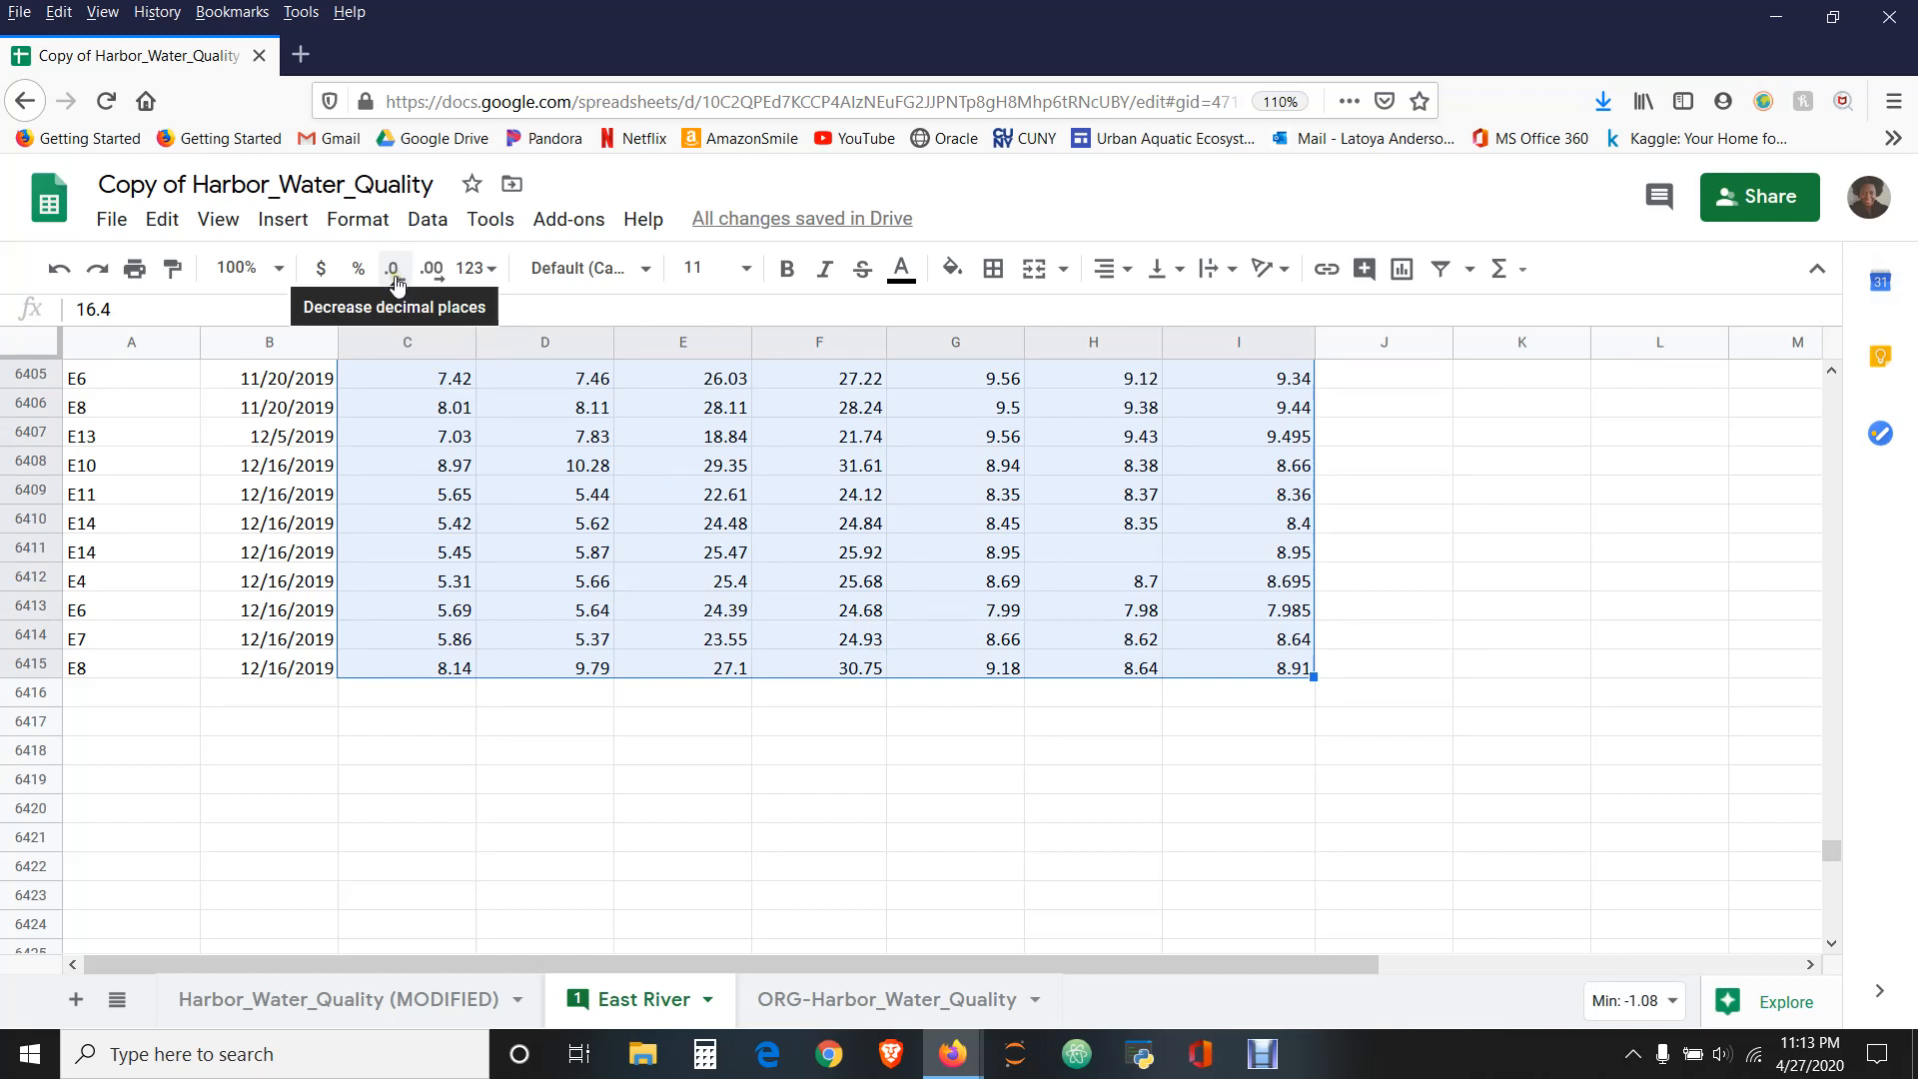
left_click(482, 269)
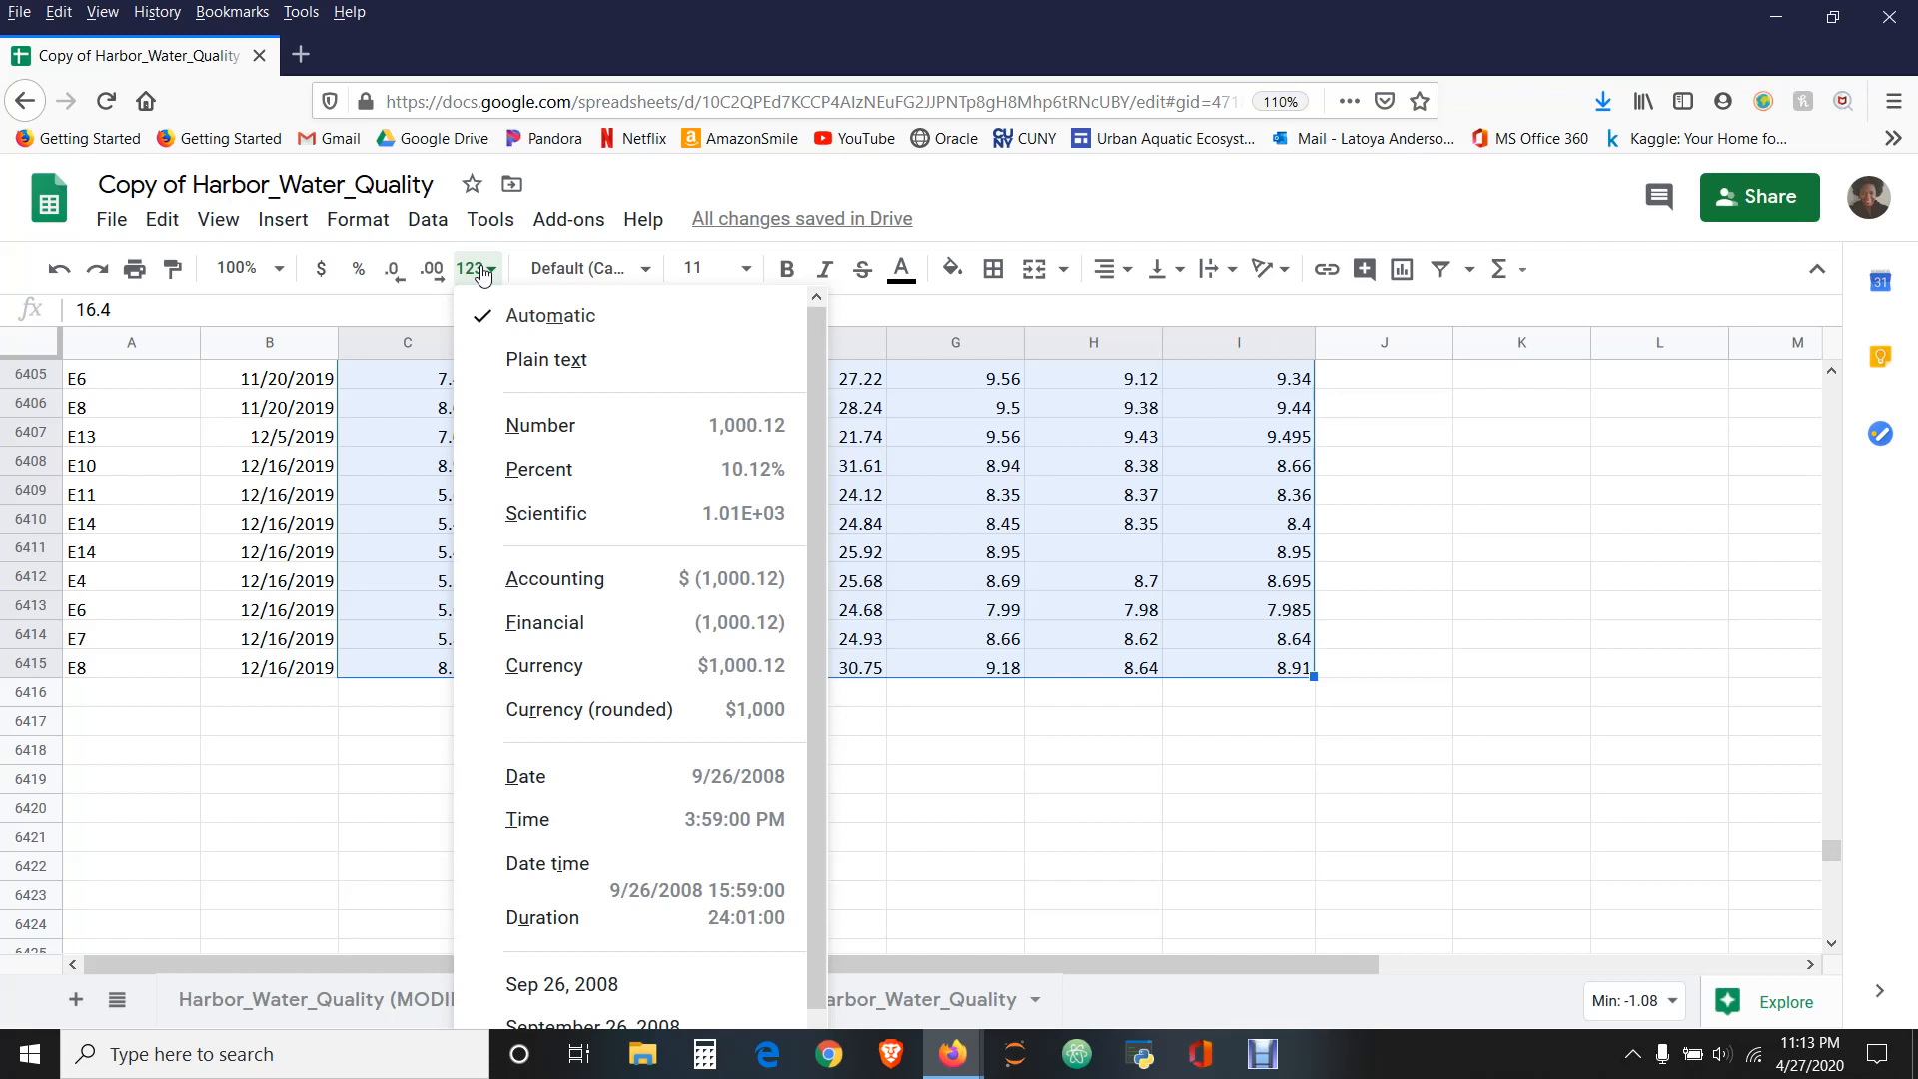
left_click(545, 442)
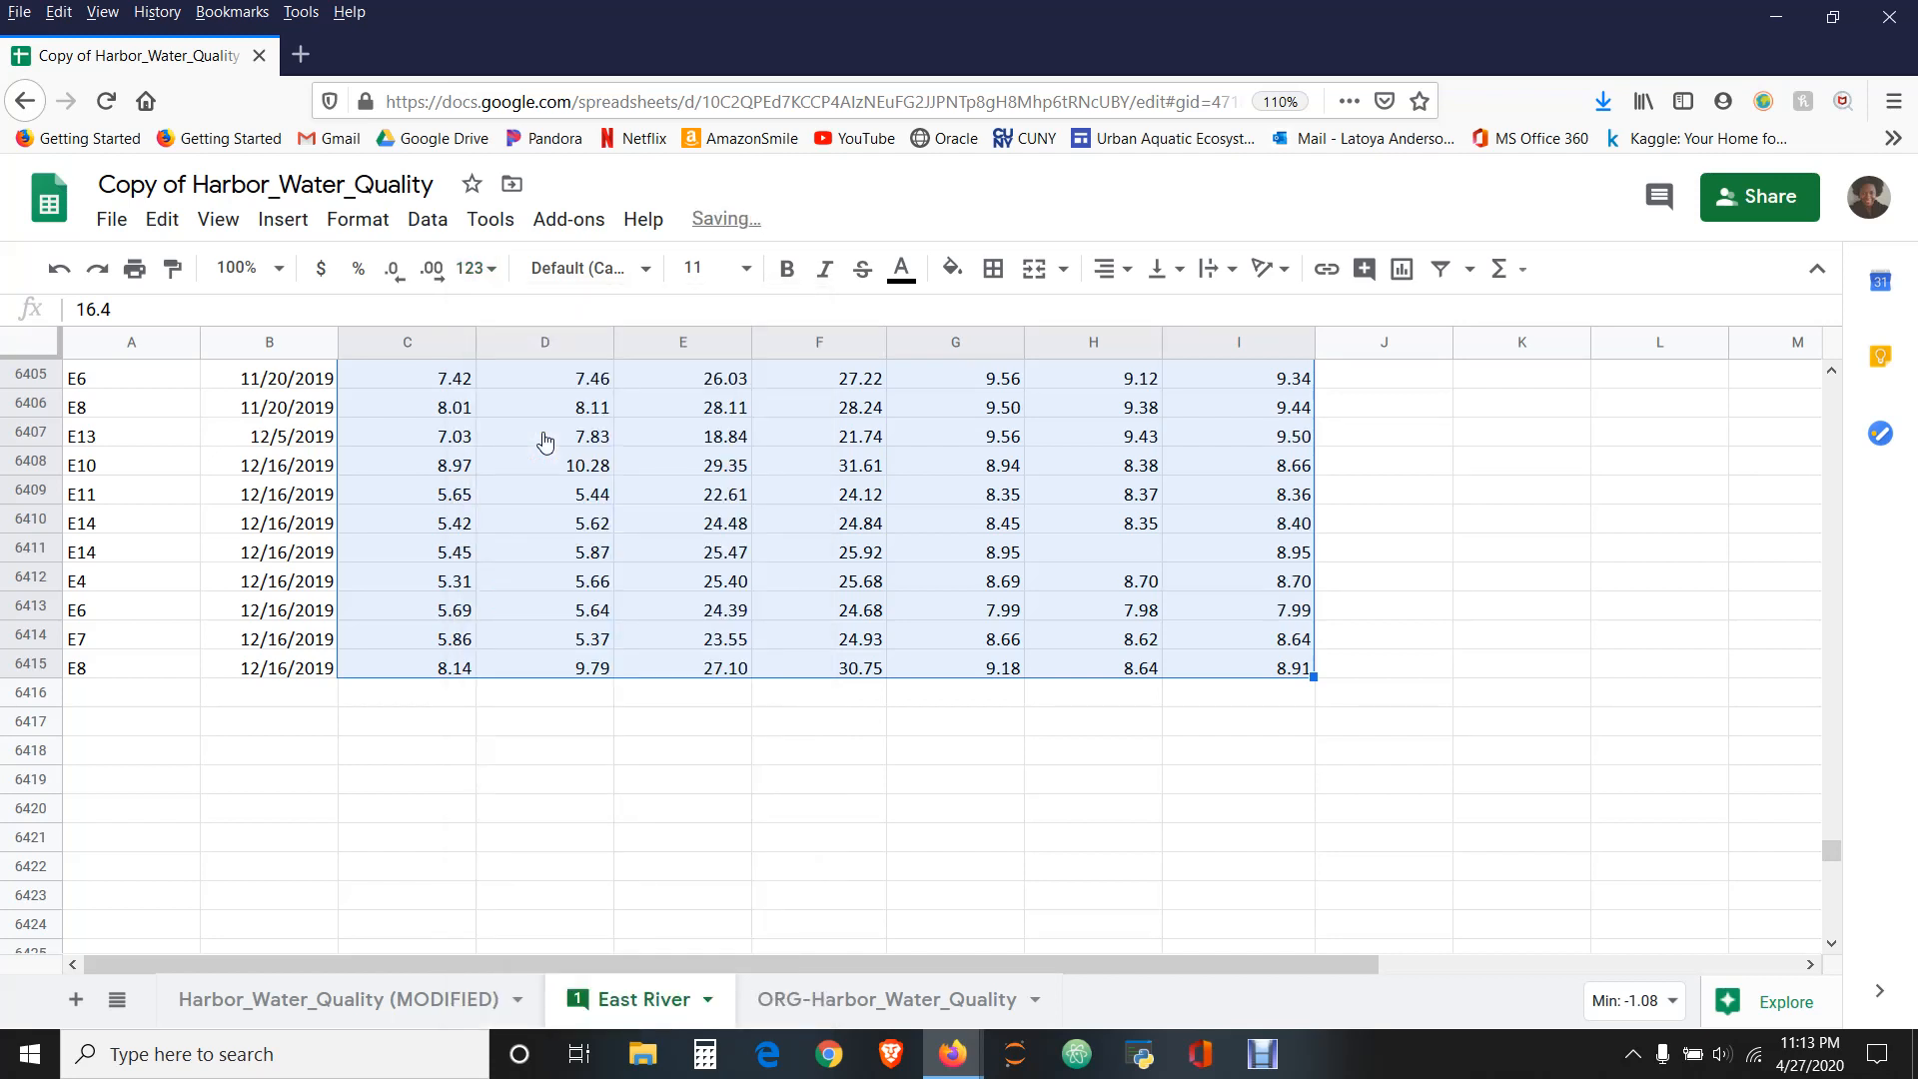